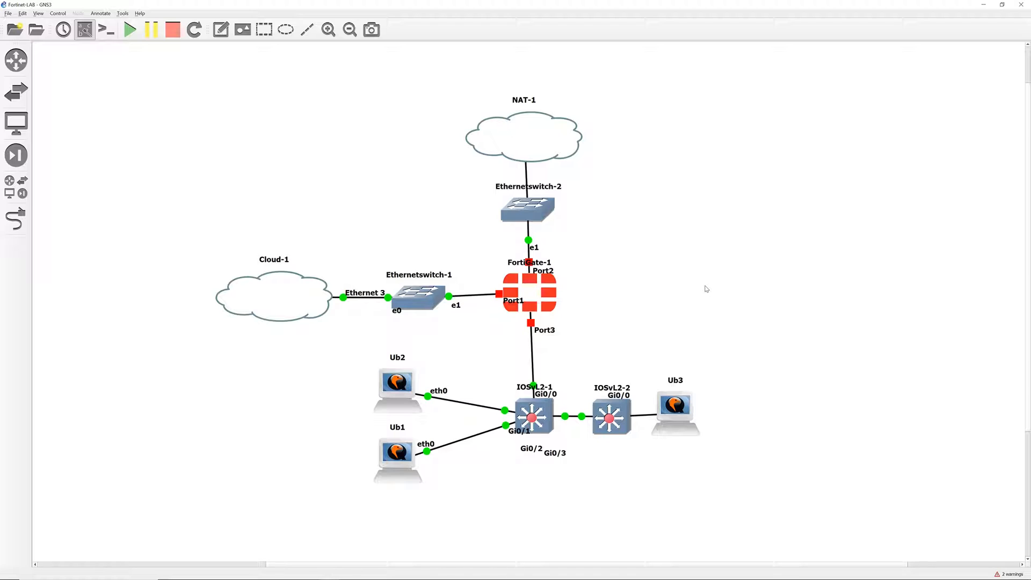
- Start the FortiGate-1 appliance from its context menu
click(550, 293)
right_click(550, 292)
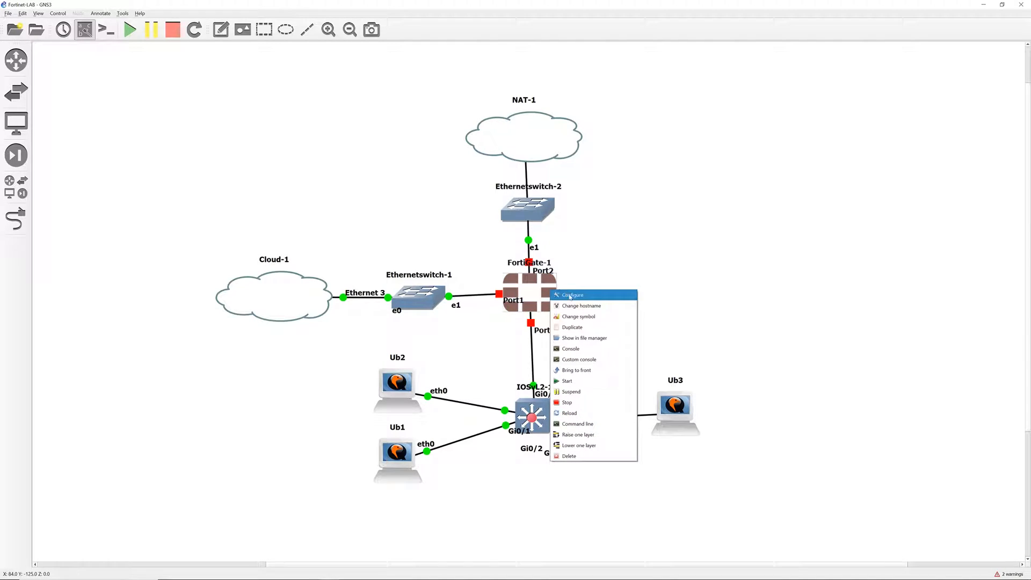
click(568, 385)
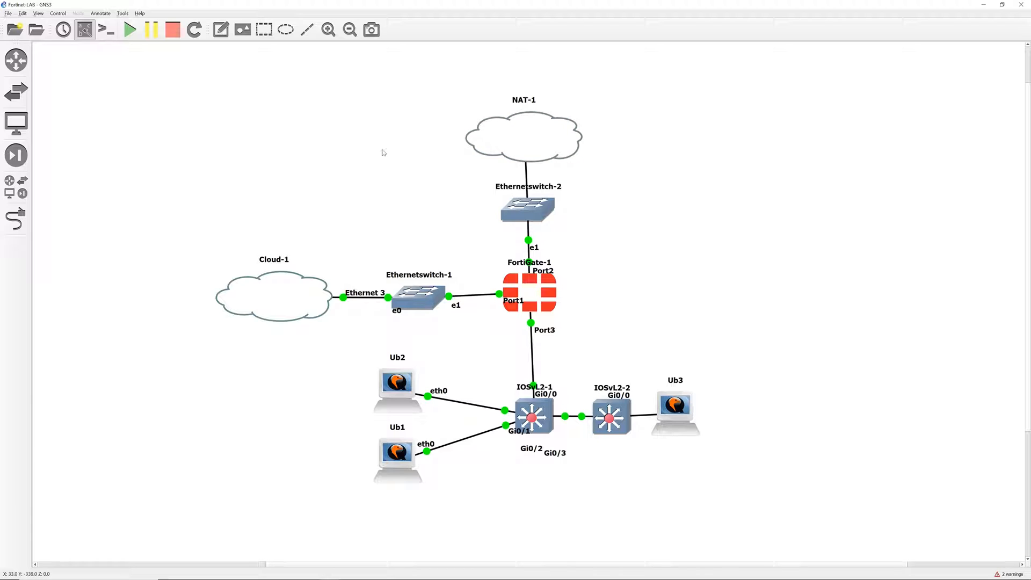
- Select the lower switches and hosts on the topology canvas
drag(145, 56, 695, 501)
drag(769, 533, 794, 534)
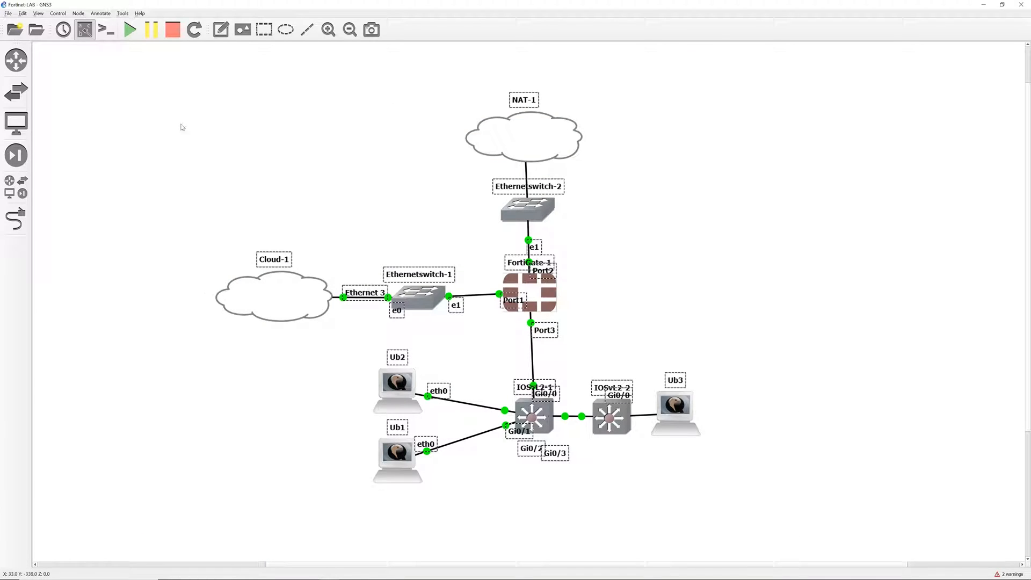
drag(178, 68, 790, 520)
click(732, 363)
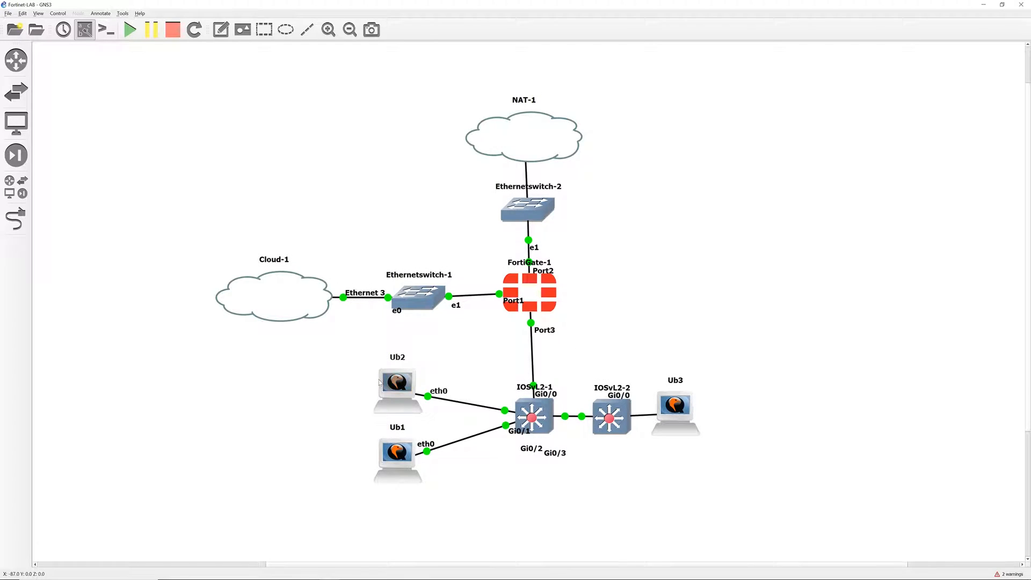
drag(355, 351, 755, 519)
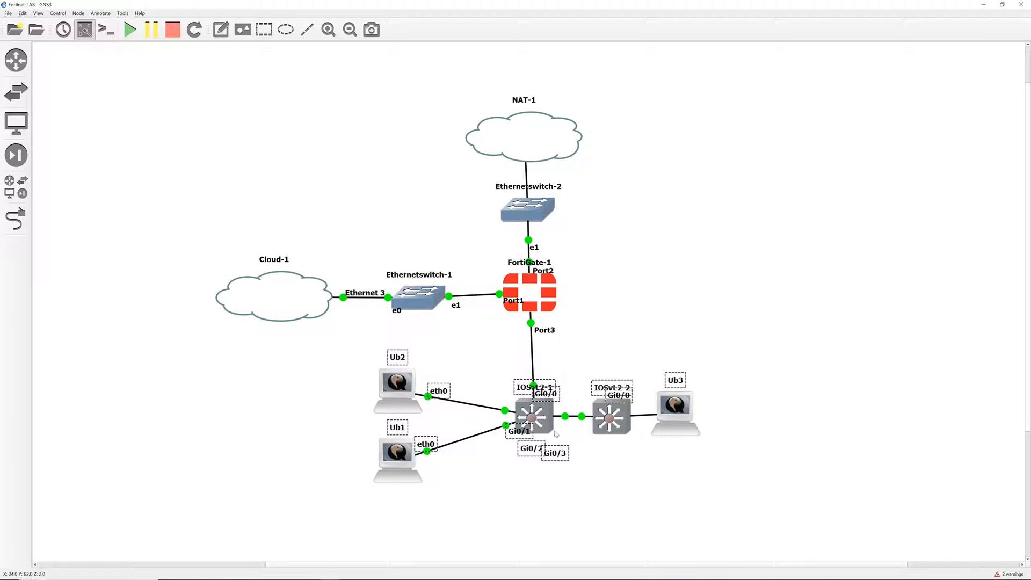
- Open the IOSvL2-1 console and enter privileged mode with en
double_click(532, 416)
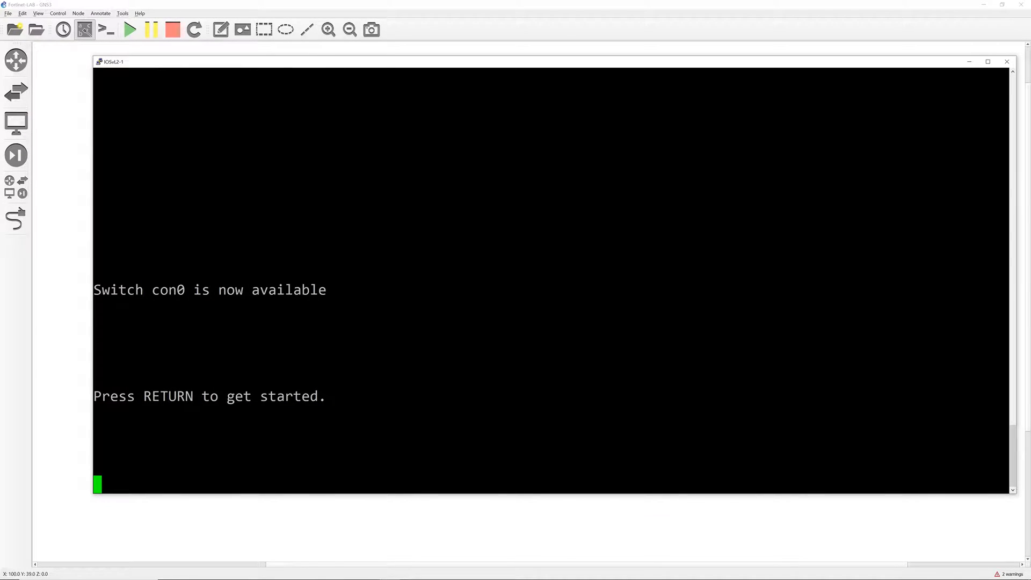
key(Return)
text(en)
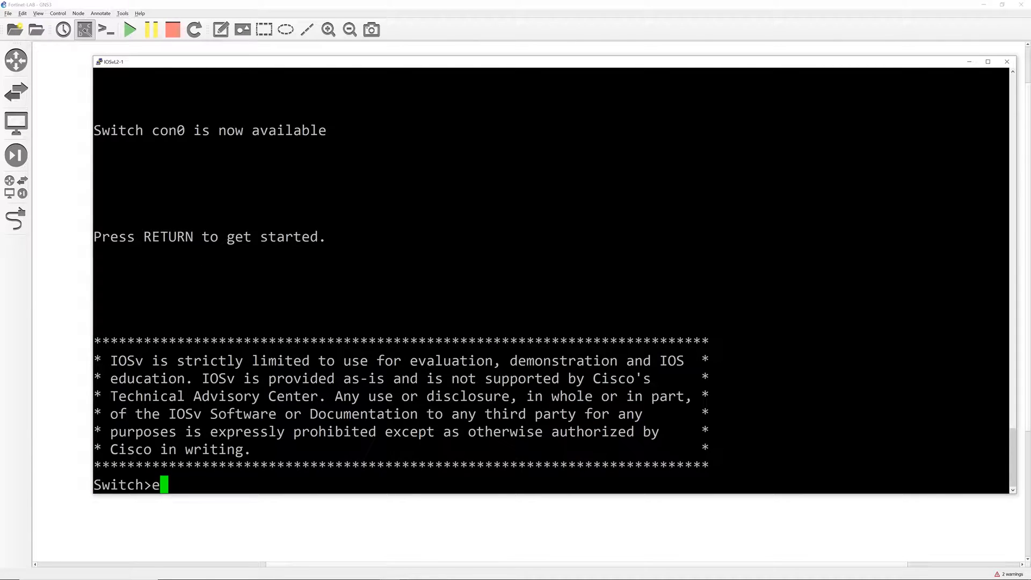
key(Return)
key(Return)
key(Return)
key(Return)
key(Return)
key(Return)
- Run show vlan and highlight the VLAN 3 and VLAN 4 rows
key(Return)
key(Return)
key(Return)
key(Return)
key(Return)
key(Return)
key(Return)
key(Return)
key(Return)
key(Return)
key(Return)
key(Return)
text(sh ip)
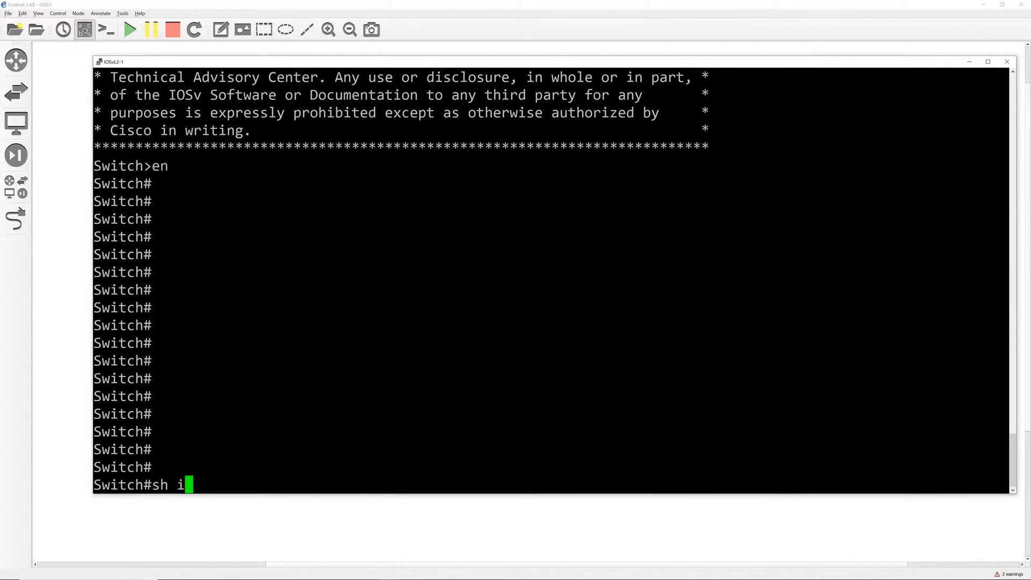
key(BackSpace)
key(BackSpace)
text(vlan)
key(Return)
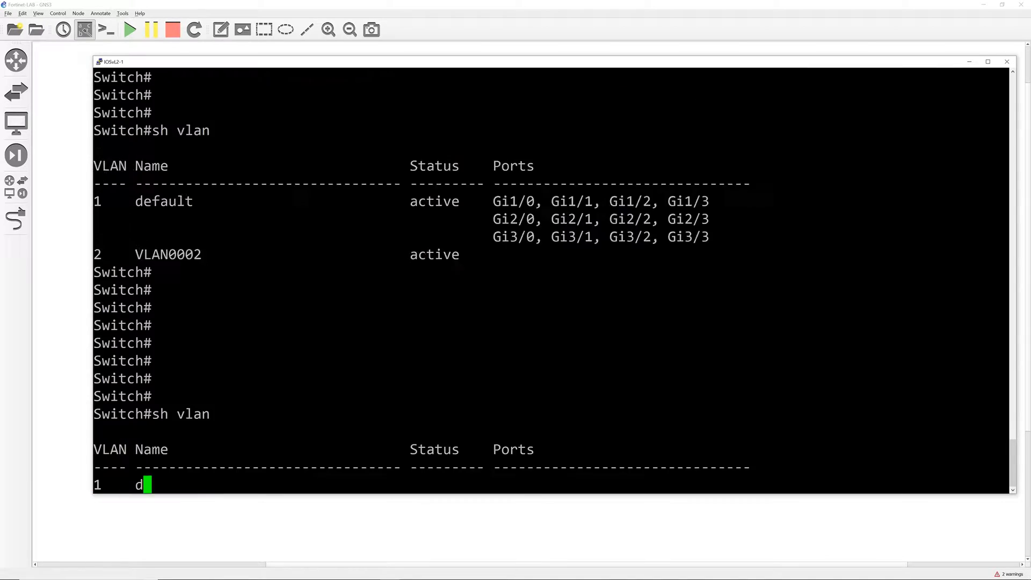
drag(698, 219, 460, 183)
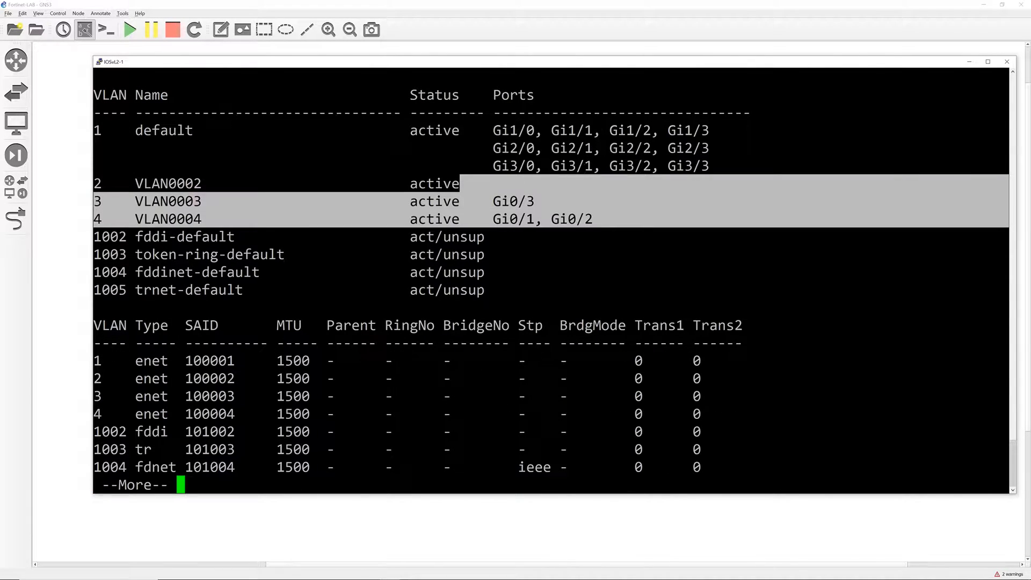
click(460, 183)
- Run show ip int br, marking Gi0/0 10.10.1.2 and the Vlan3/Vlan4 rows, then rerun show vlan
text(h ip i)
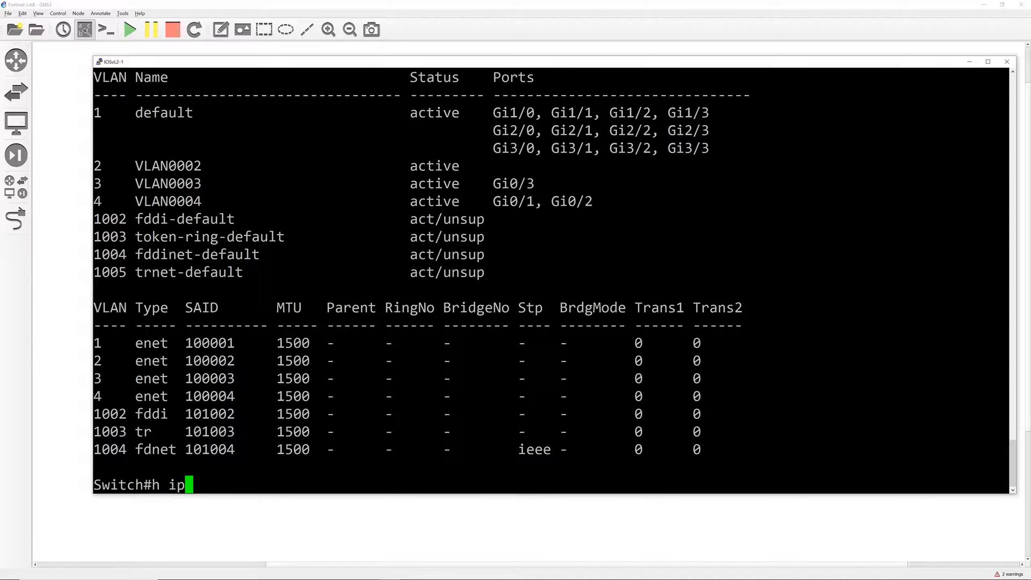
key(BackSpace)
key(BackSpace)
key(BackSpace)
key(BackSpace)
key(BackSpace)
key(BackSpace)
text(sh ip )
text(into)
key(BackSpace)
key(BackSpace)
text(t br)
key(Return)
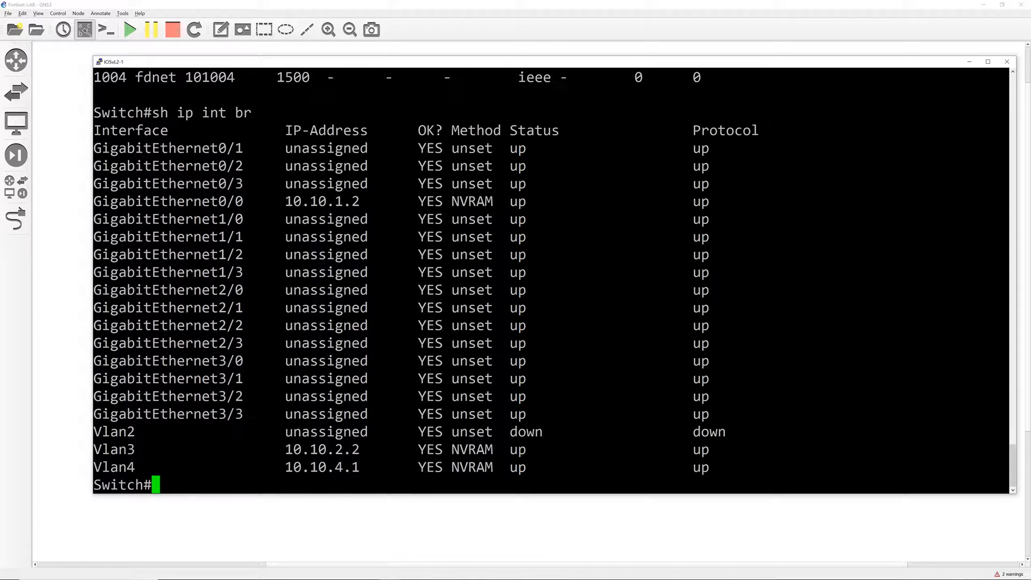
drag(94, 202, 359, 201)
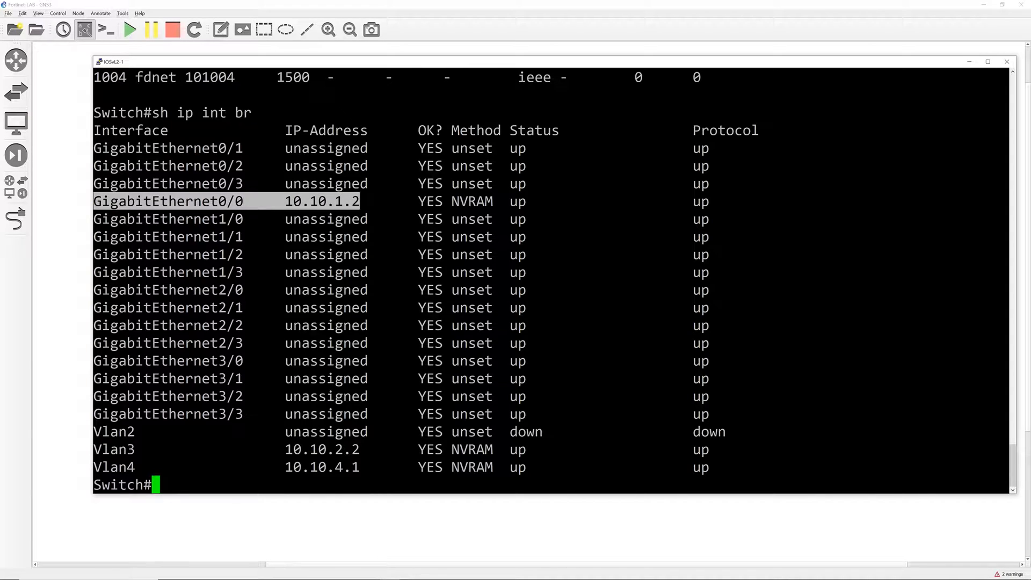
drag(94, 450, 1009, 467)
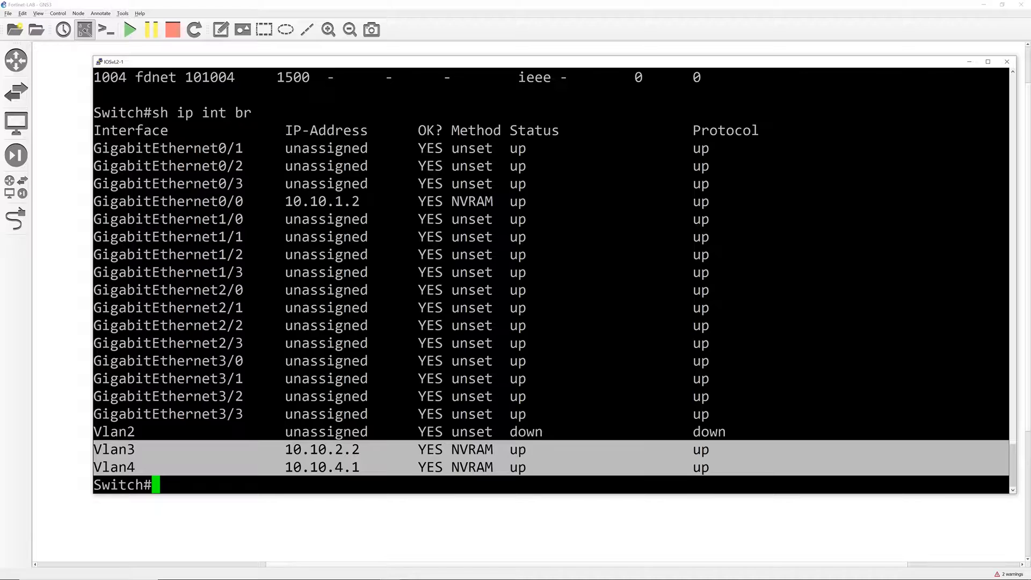
click(371, 467)
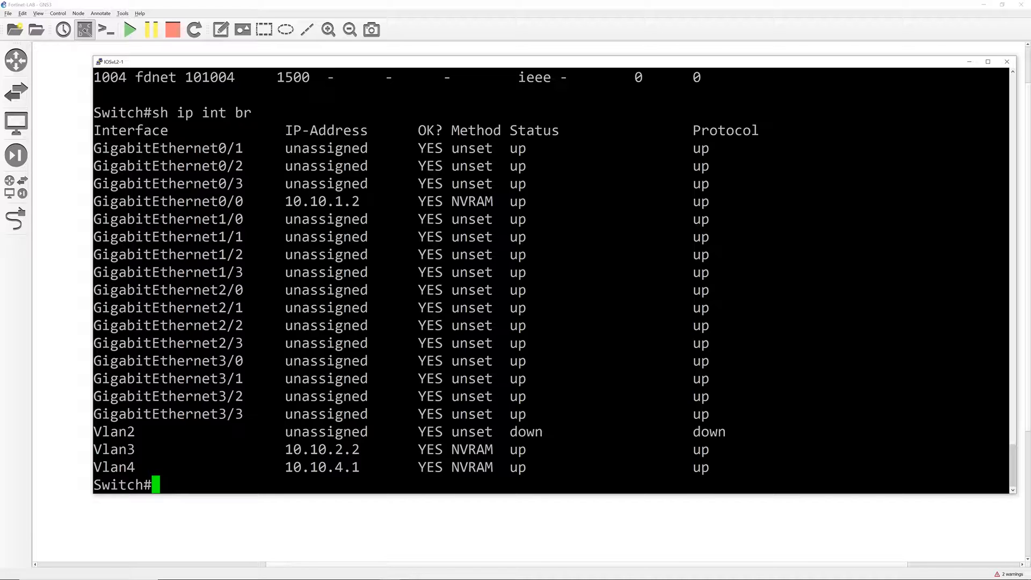
text(sh vlan)
key(Return)
- Highlight the VLAN0003 row and VLAN0004's ports Gi0/1, Gi0/2
drag(126, 201, 95, 219)
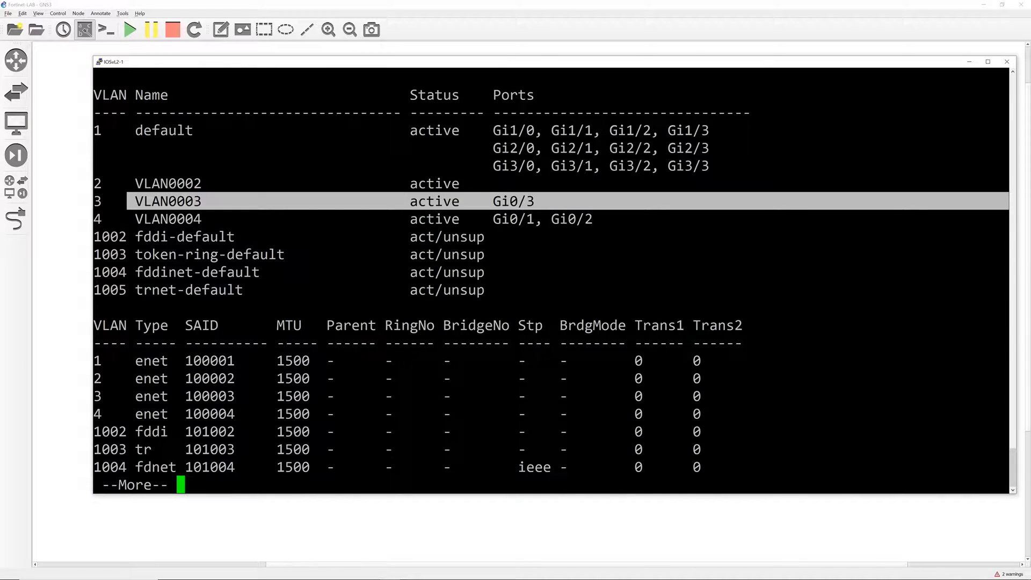
drag(493, 219, 592, 218)
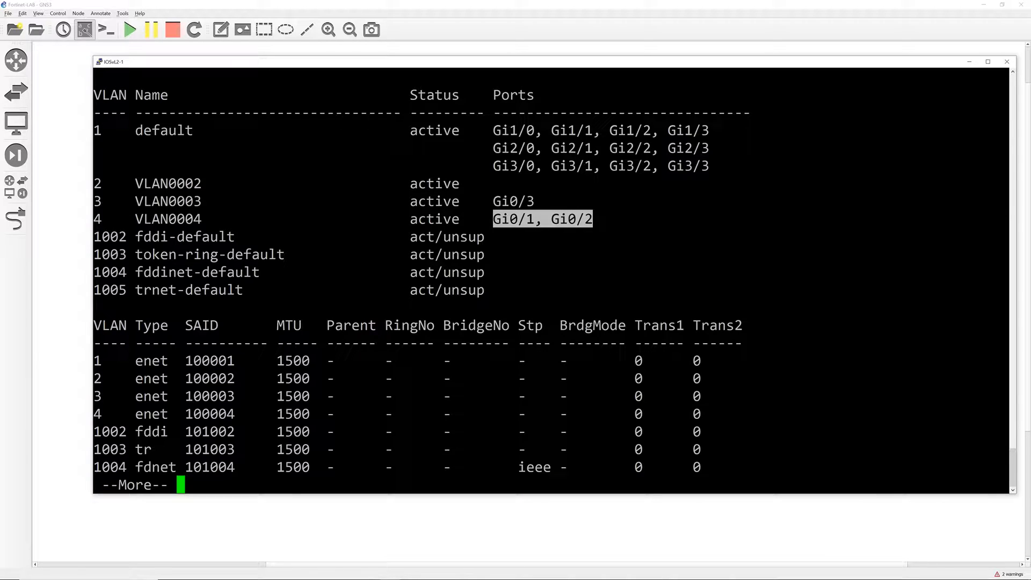
click(593, 221)
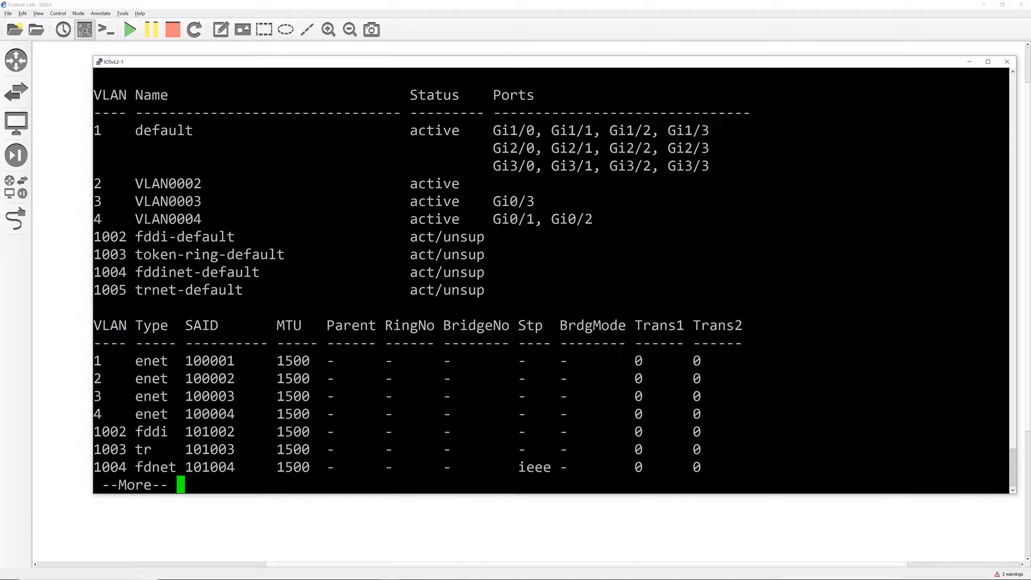
- Show the rest of the VLAN output and highlight Vlan3's 10.10.2.2 address row
key(space)
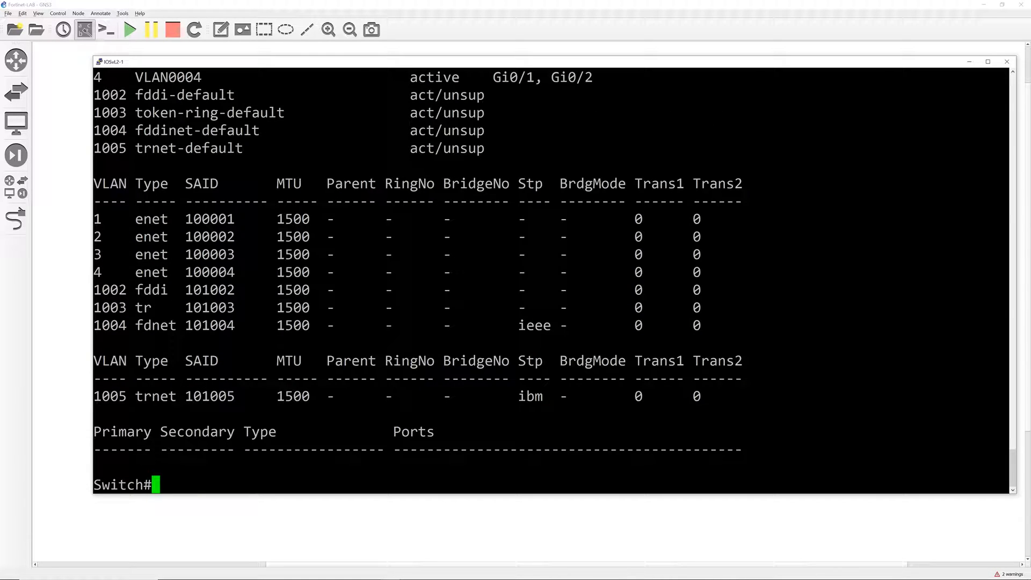
scroll(553, 279, up, 5)
scroll(553, 279, down, 5)
scroll(553, 279, up, 15)
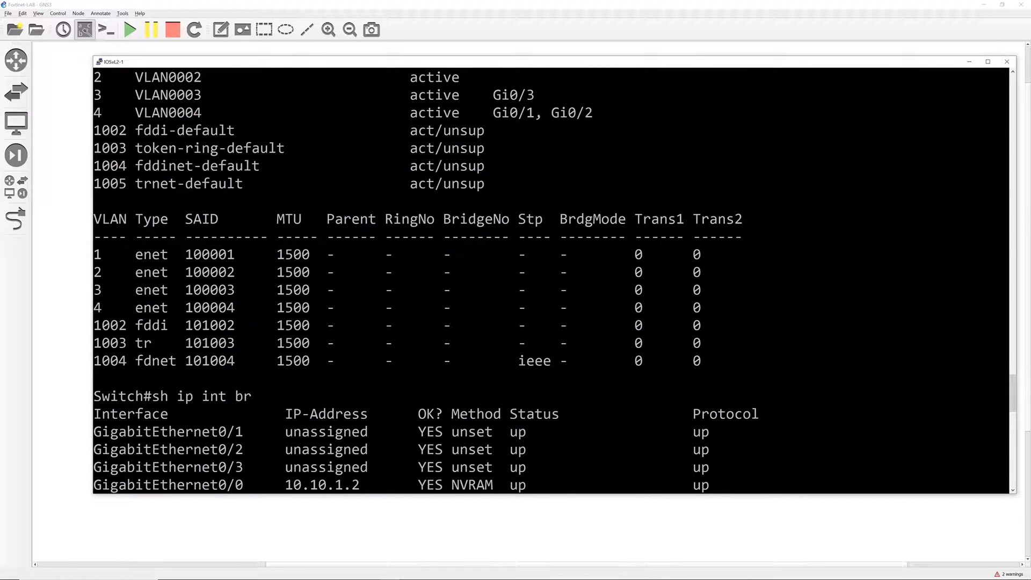
scroll(553, 280, down, 7)
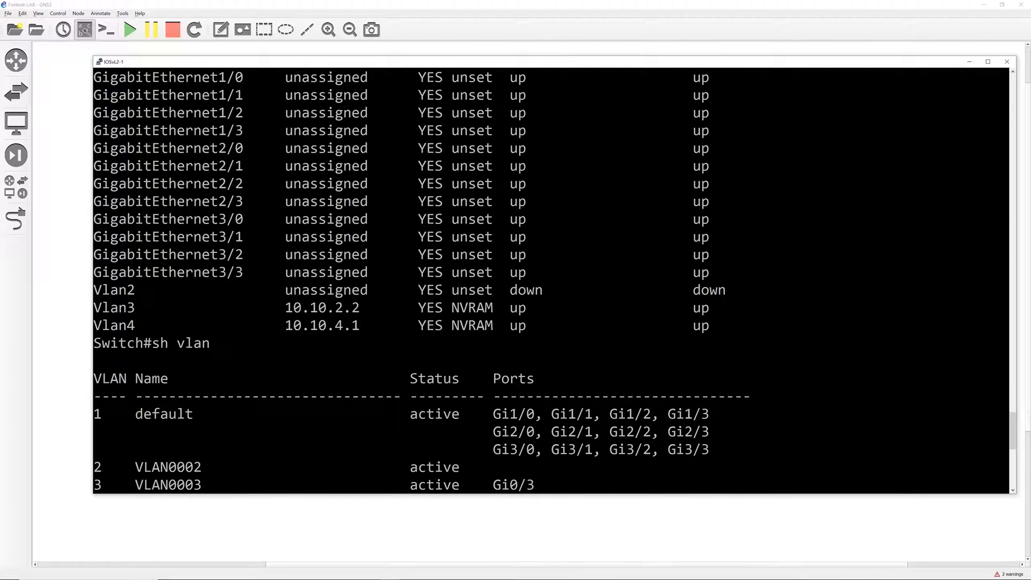
drag(285, 307, 359, 308)
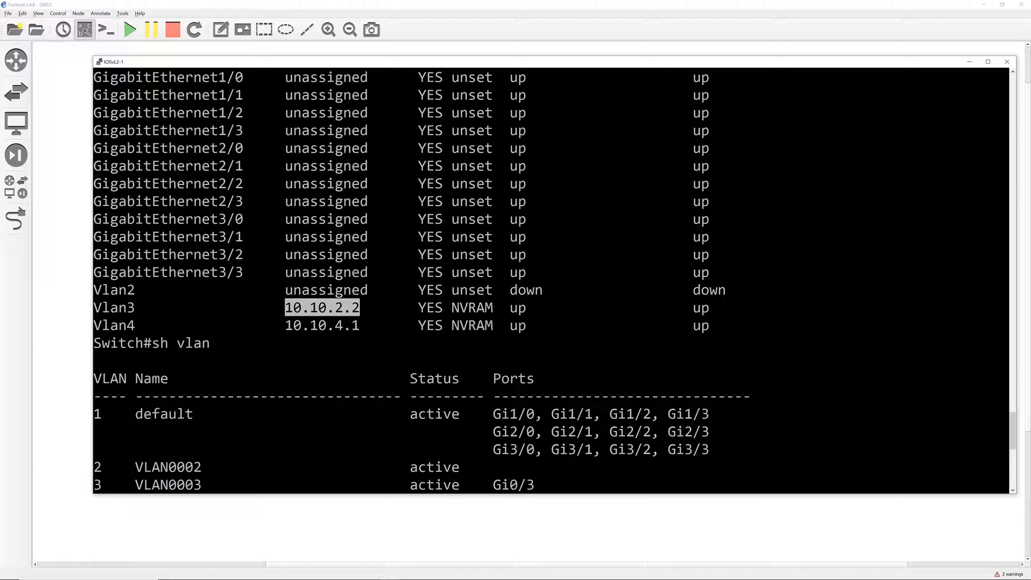
drag(93, 307, 359, 308)
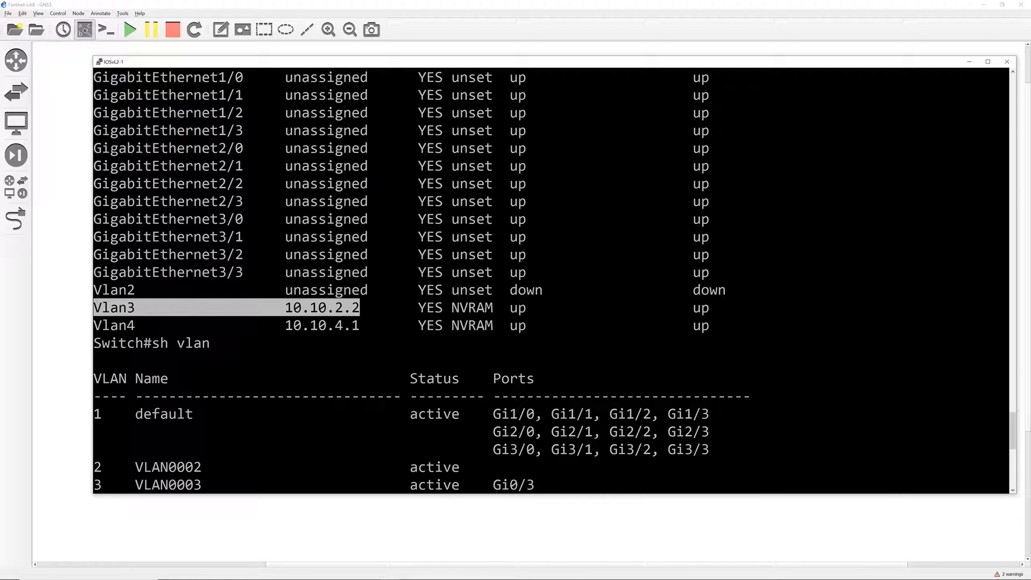
scroll(553, 279, up, 4)
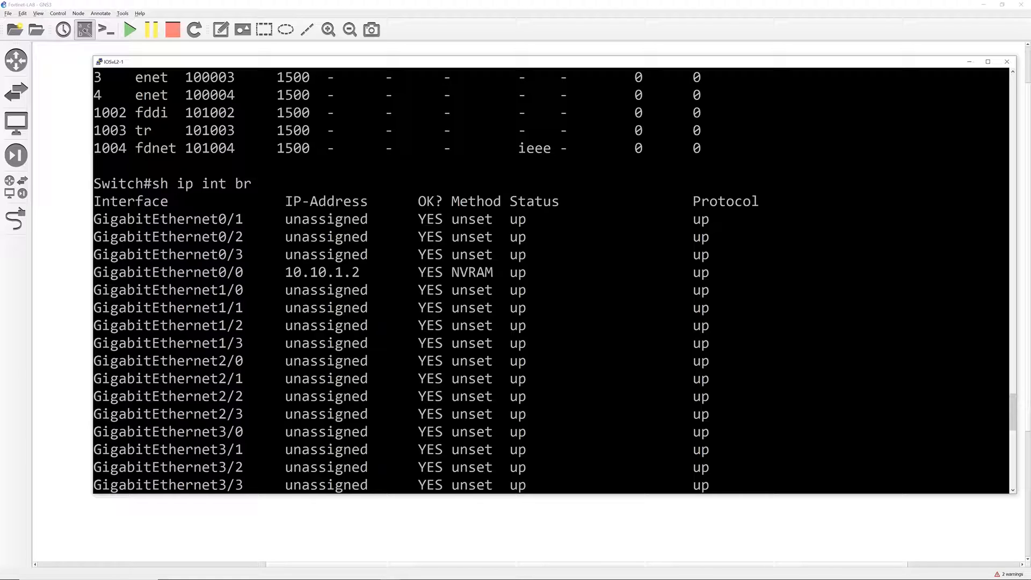
- Open the FortiGate-1 console, enlarge its font to size 28 and maximize it
click(969, 62)
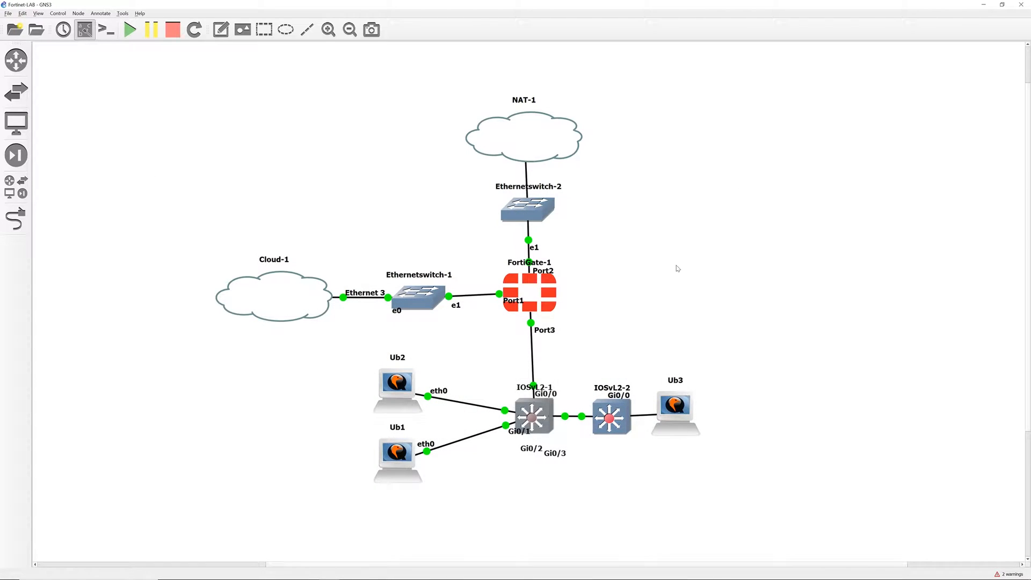
double_click(551, 285)
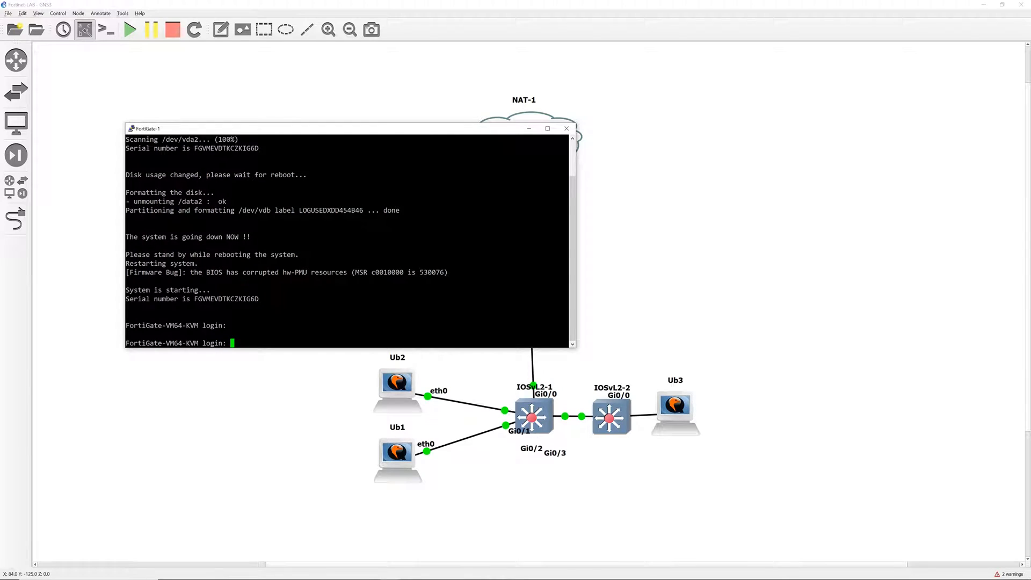
right_click(464, 126)
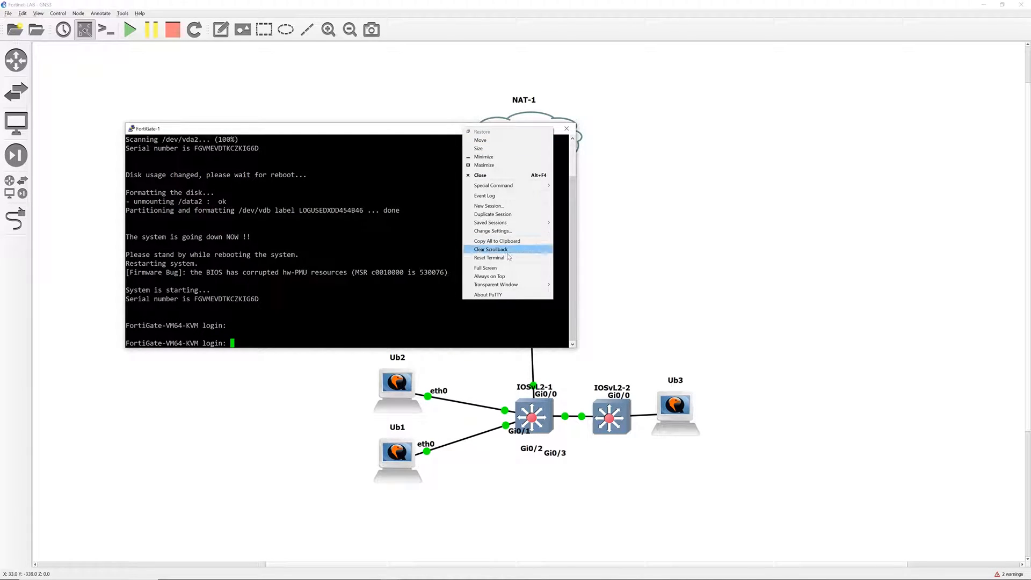
click(508, 231)
click(449, 263)
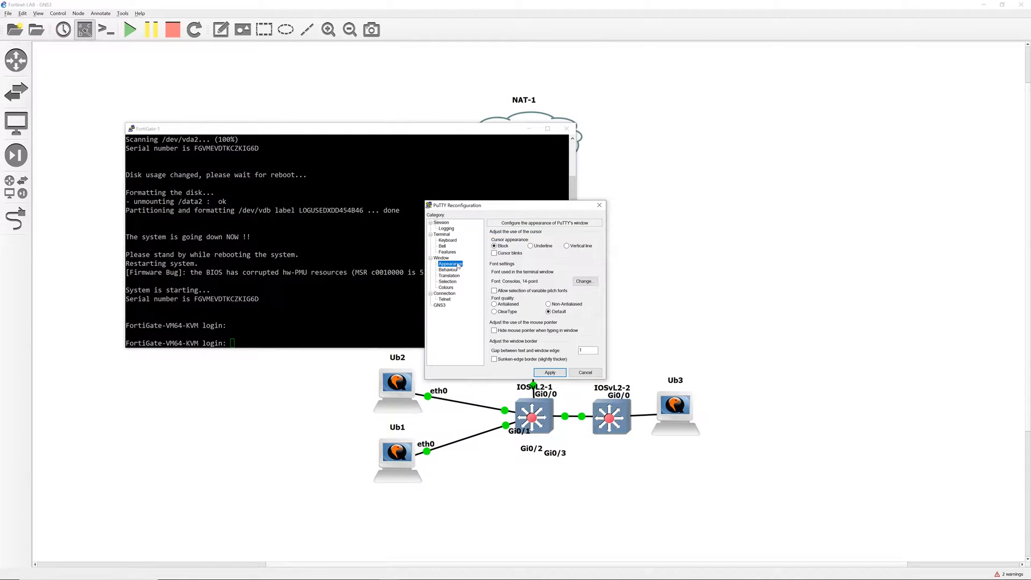
click(594, 283)
click(572, 338)
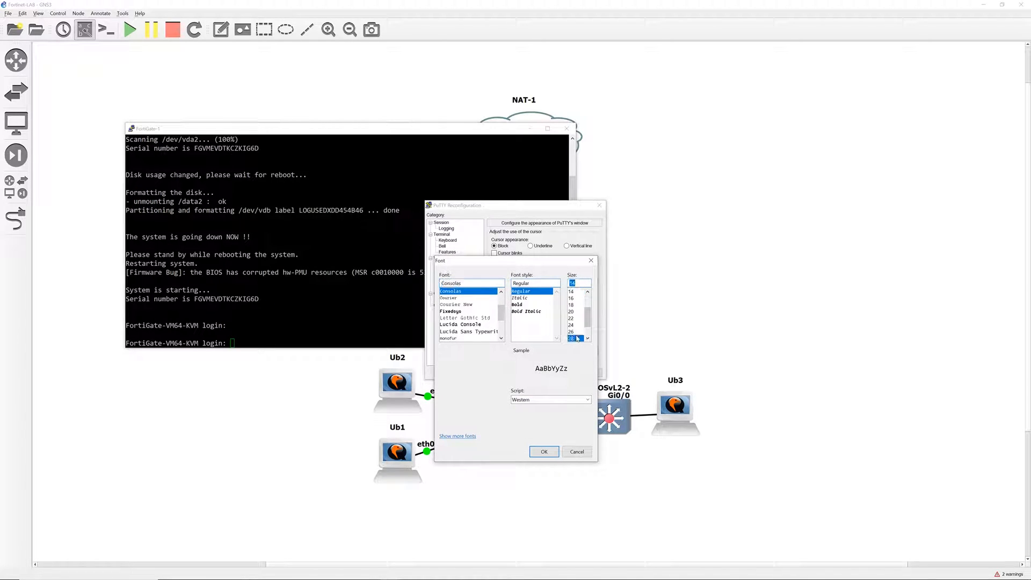
click(545, 450)
click(561, 375)
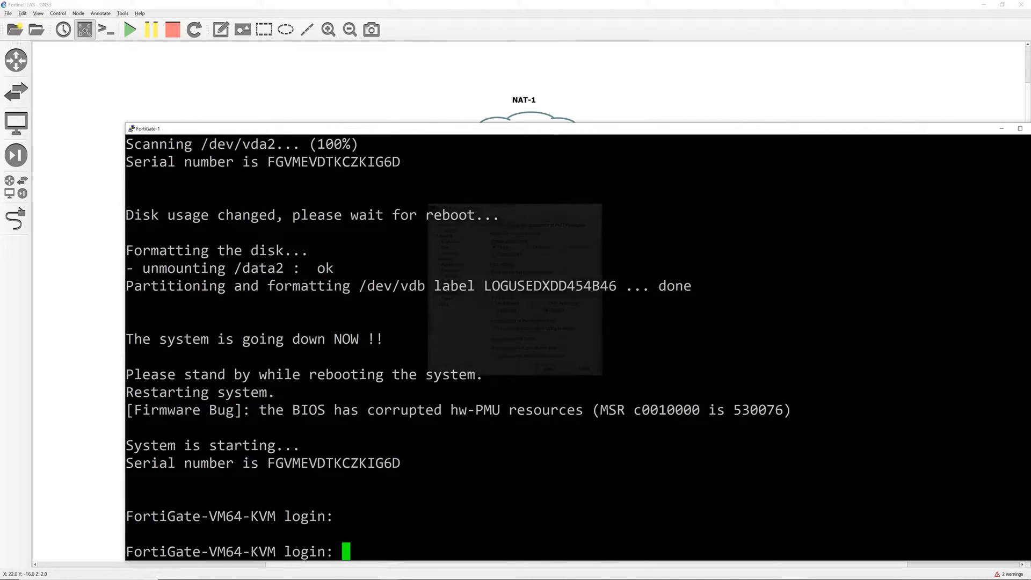
double_click(583, 130)
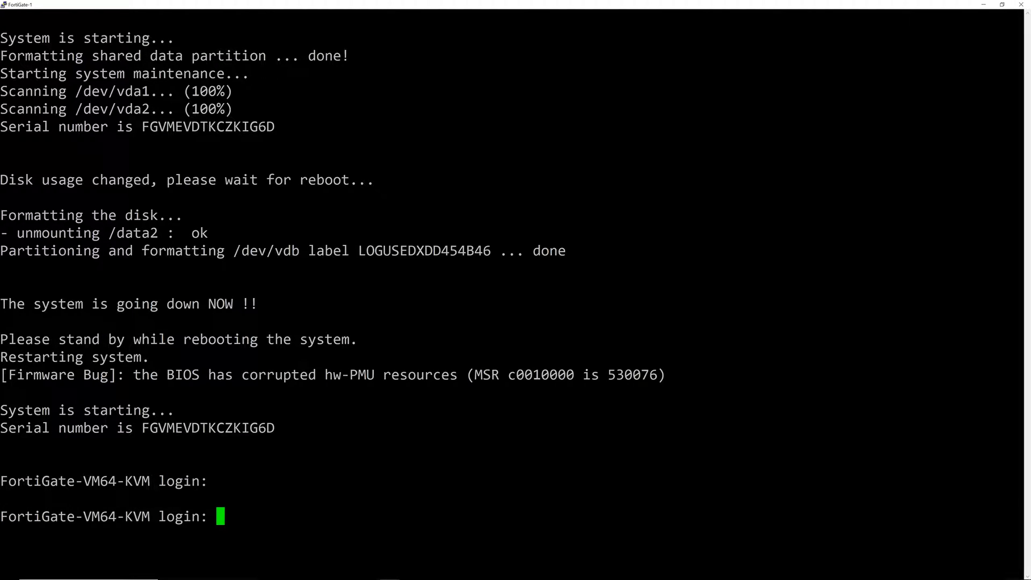
- Log in as admin with a blank password, then set and confirm a new password
text(admin)
key(Return)
key(Return)
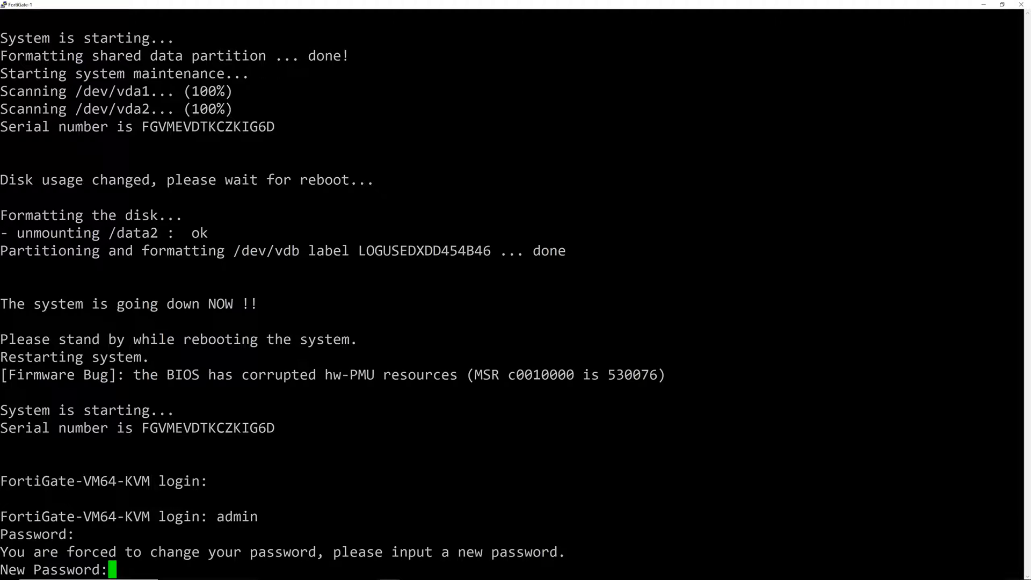
text(*****)
key(Return)
text(*****)
key(Return)
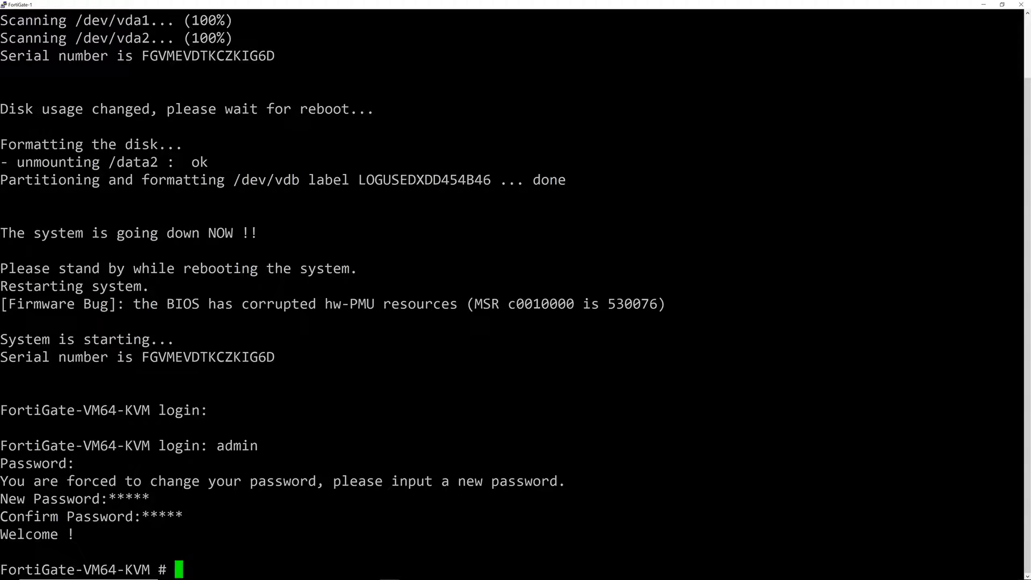
- Set port1 to static mode with IP 10.10.10.1 255.255.255.0 via config system interface
text(config system )
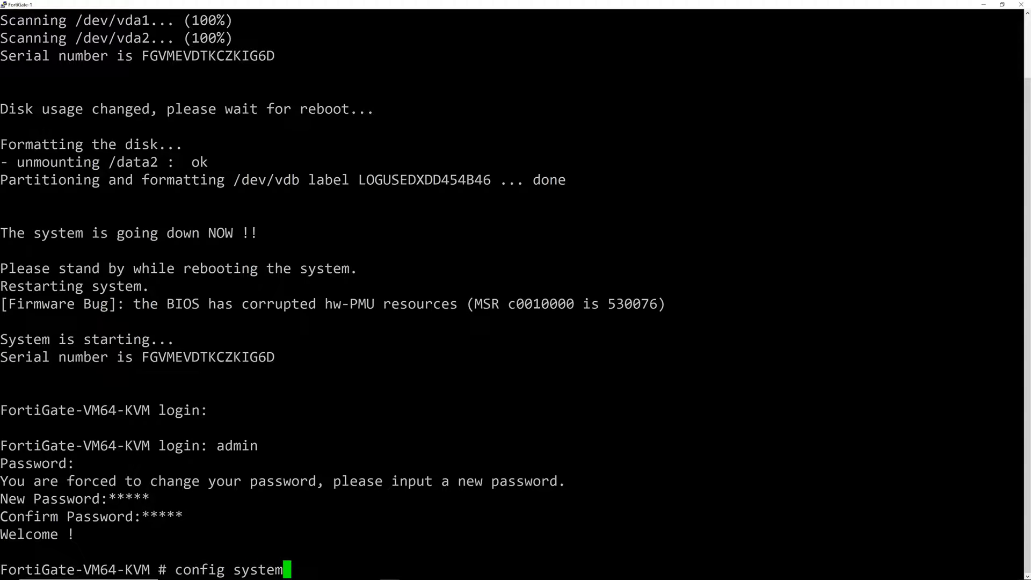
text(inter)
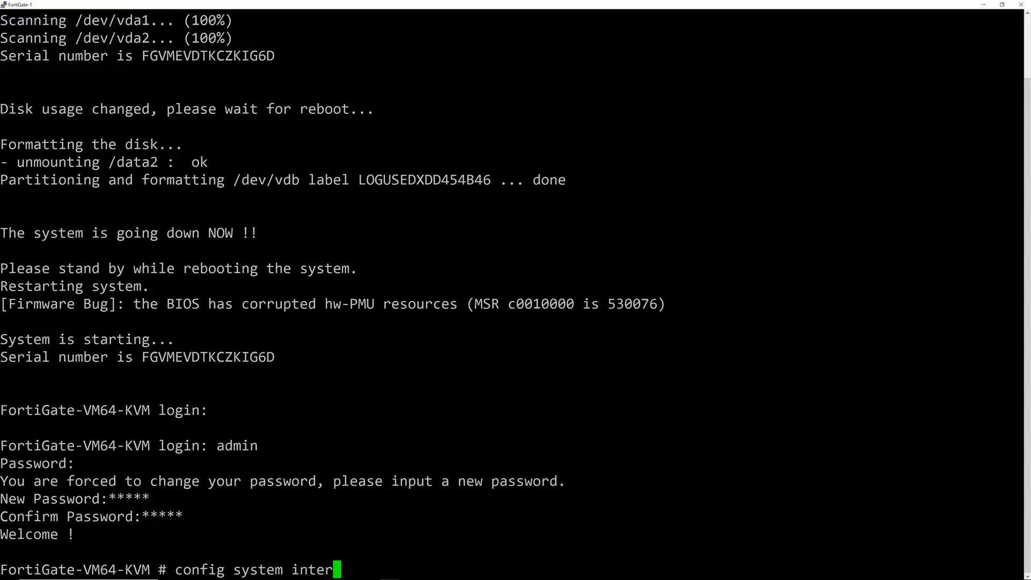
key(Return)
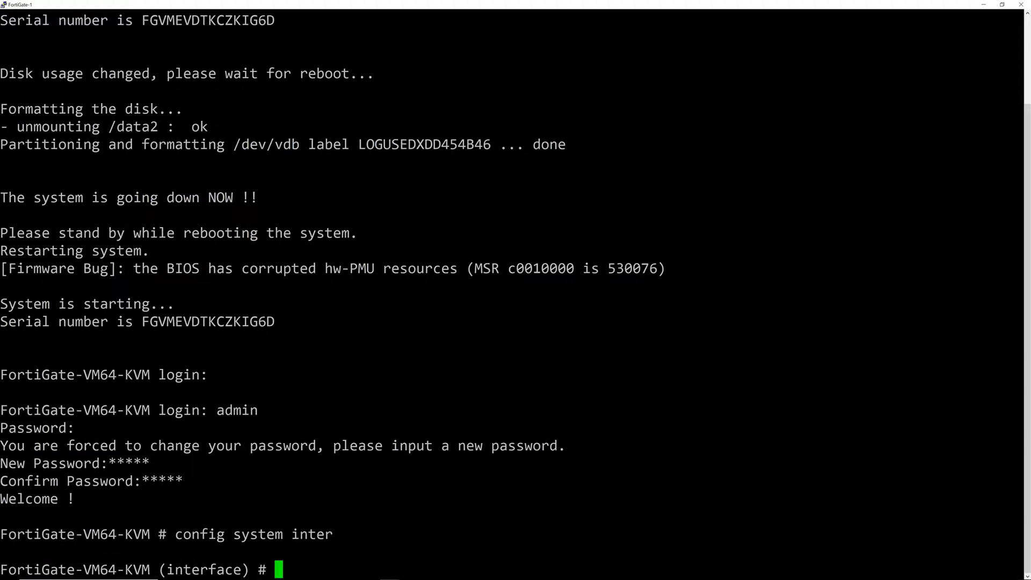
text(edit port1)
key(Return)
text(set )
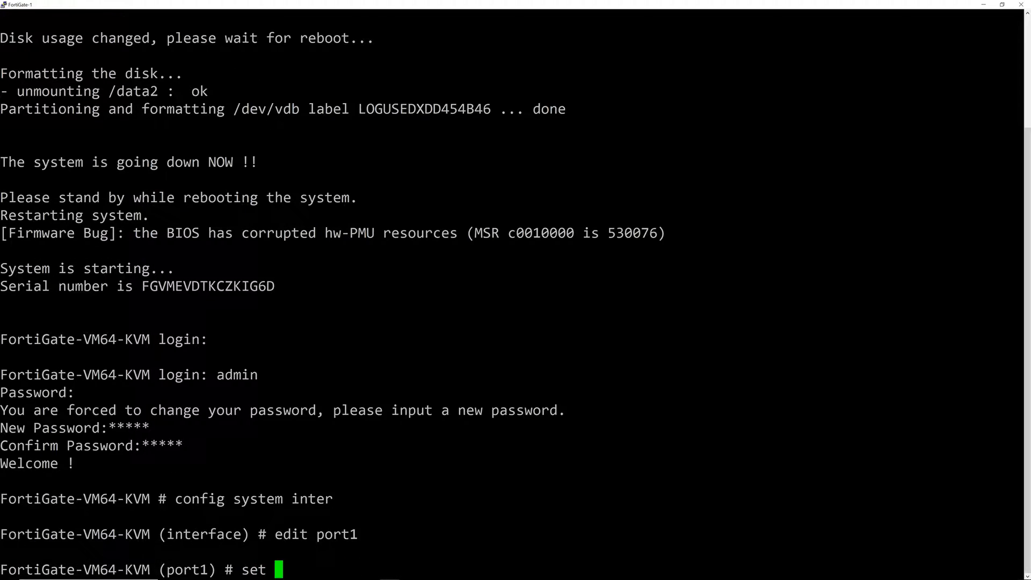
text(mode static)
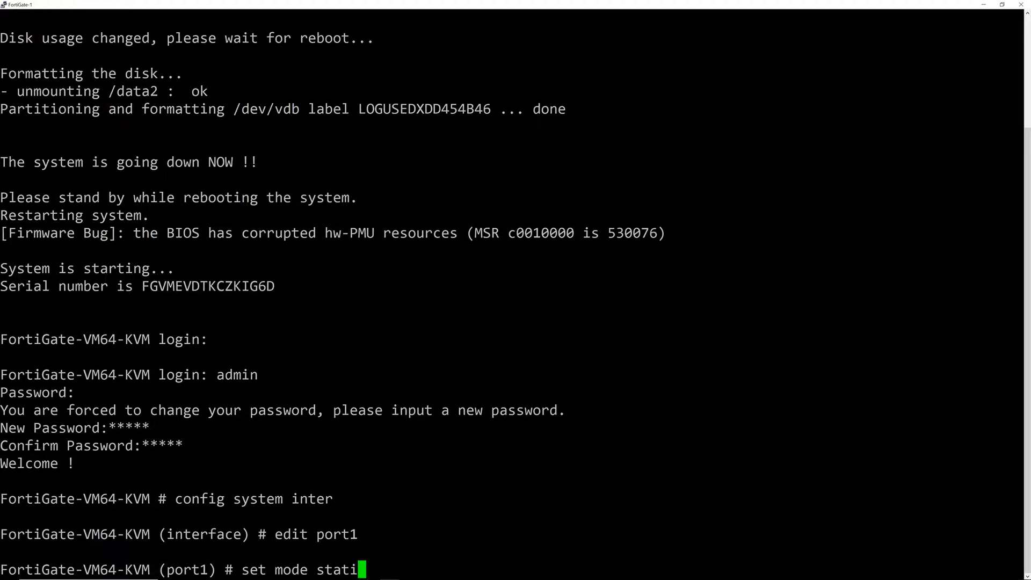
key(Return)
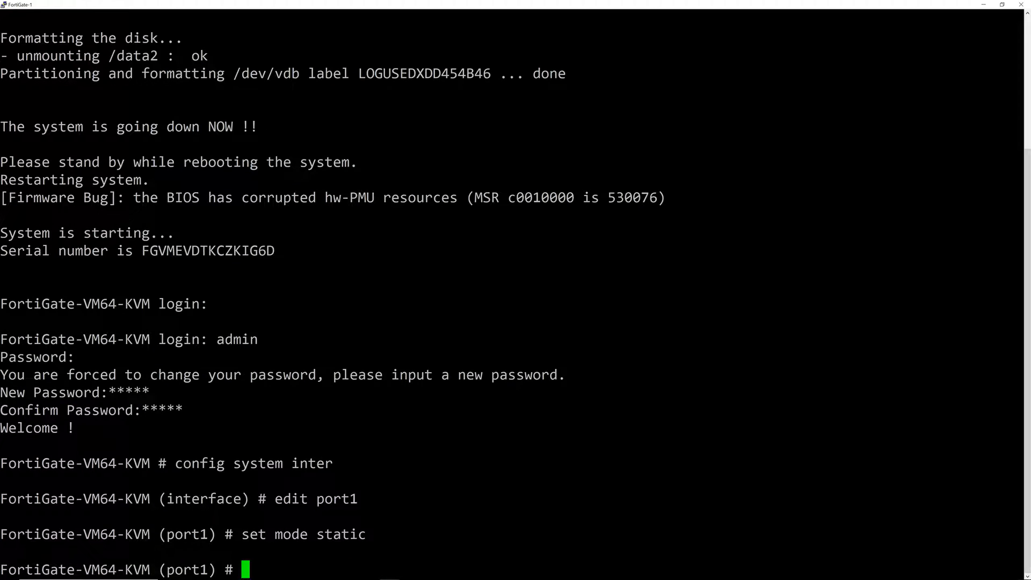
text(set ip 10.10.10.1 255.255.255.0)
key(Return)
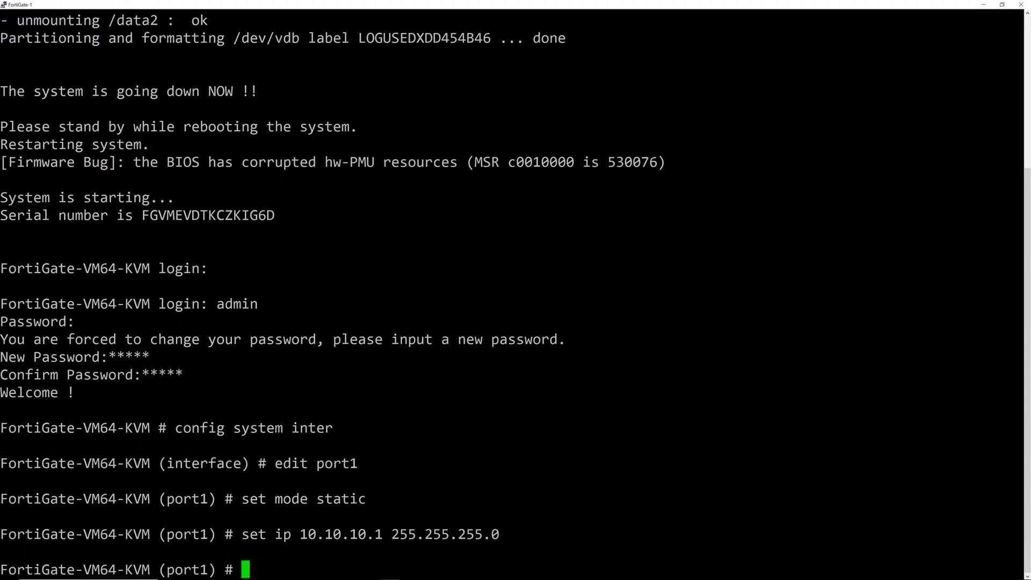
text(end)
key(Return)
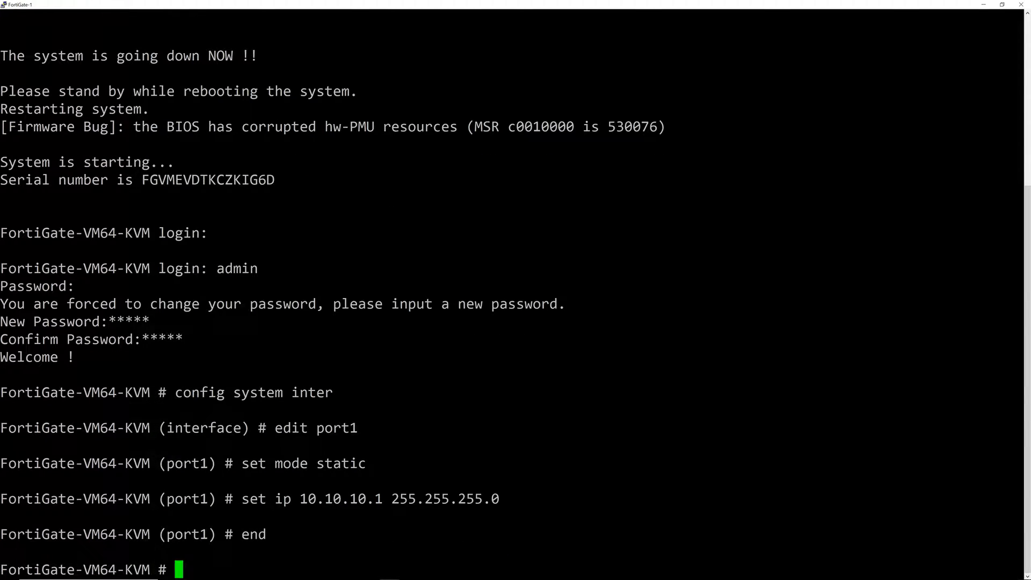
- Check the config help with 'sh ?', exit the configuration and return to GNS3
text(sh ?)
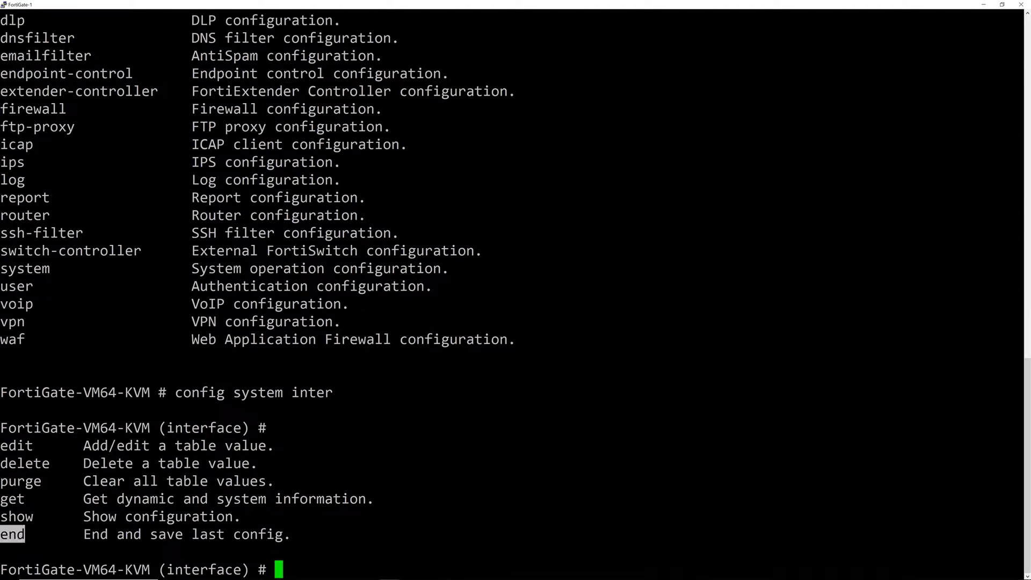
drag(25, 534, 241, 533)
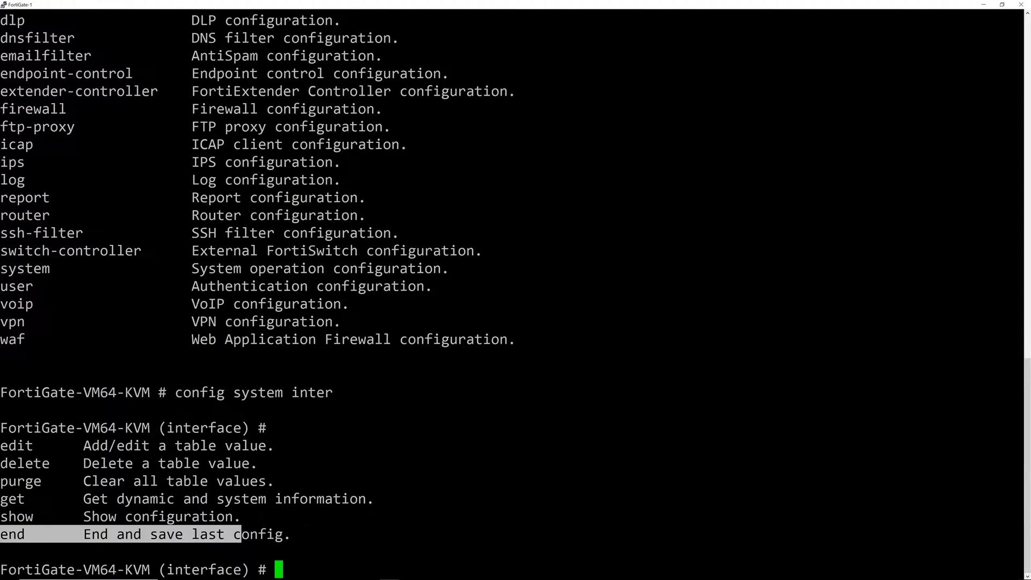
click(241, 533)
text(end)
key(Return)
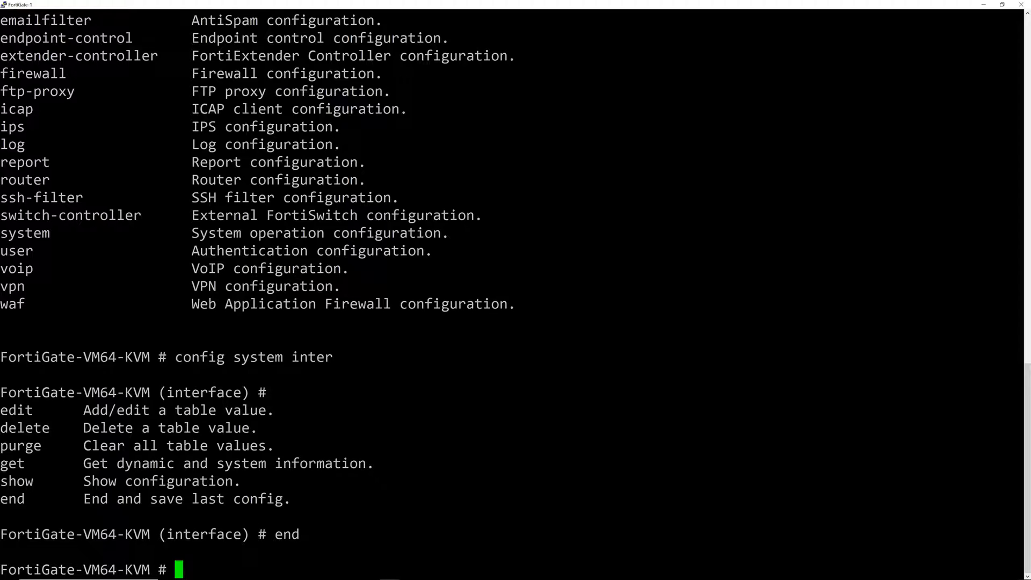
key(alt+Tab)
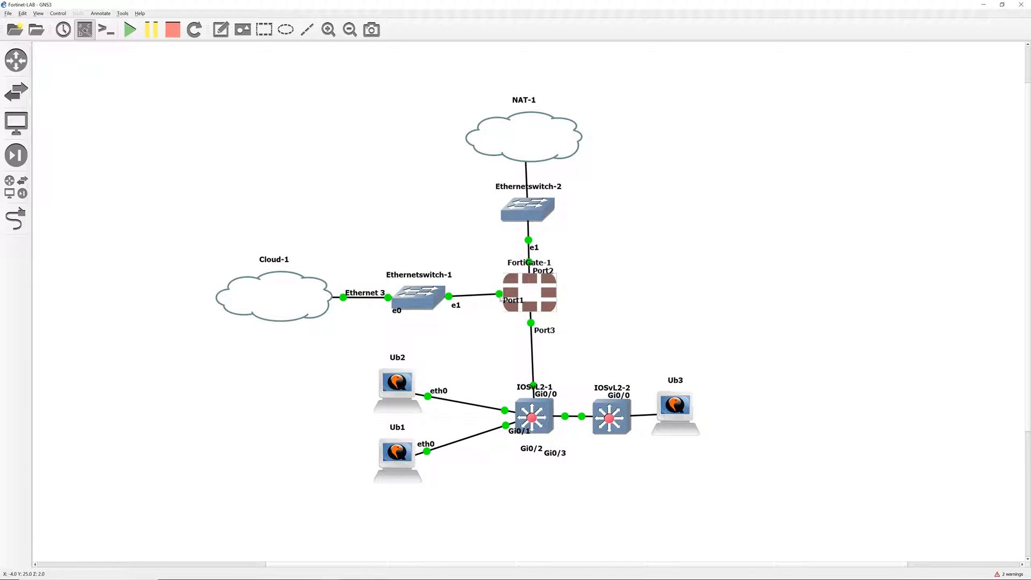
- Nudge Ethernetswitch-1 slightly up and right, then deselect it
drag(424, 299, 426, 296)
click(423, 256)
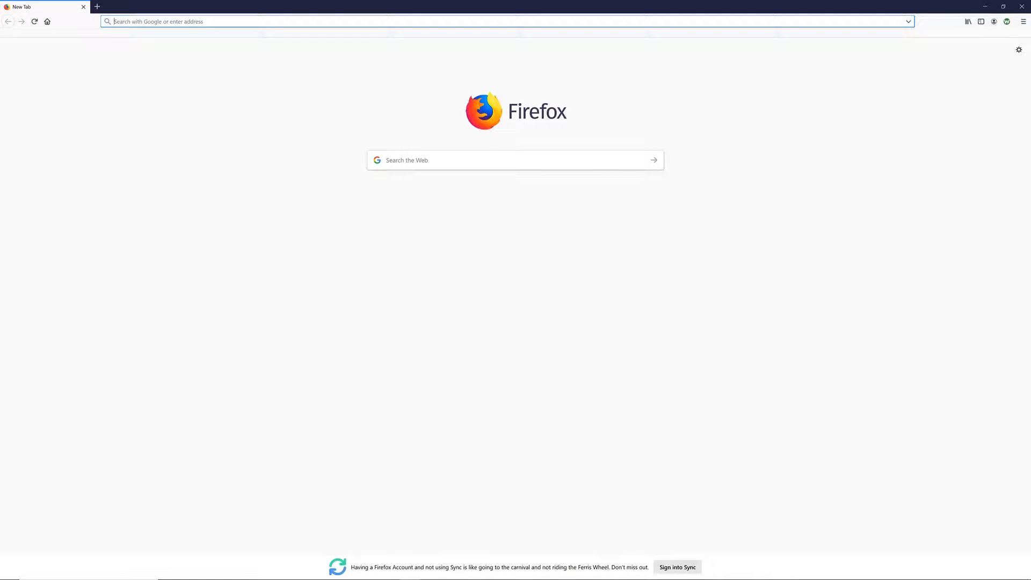
text(h)
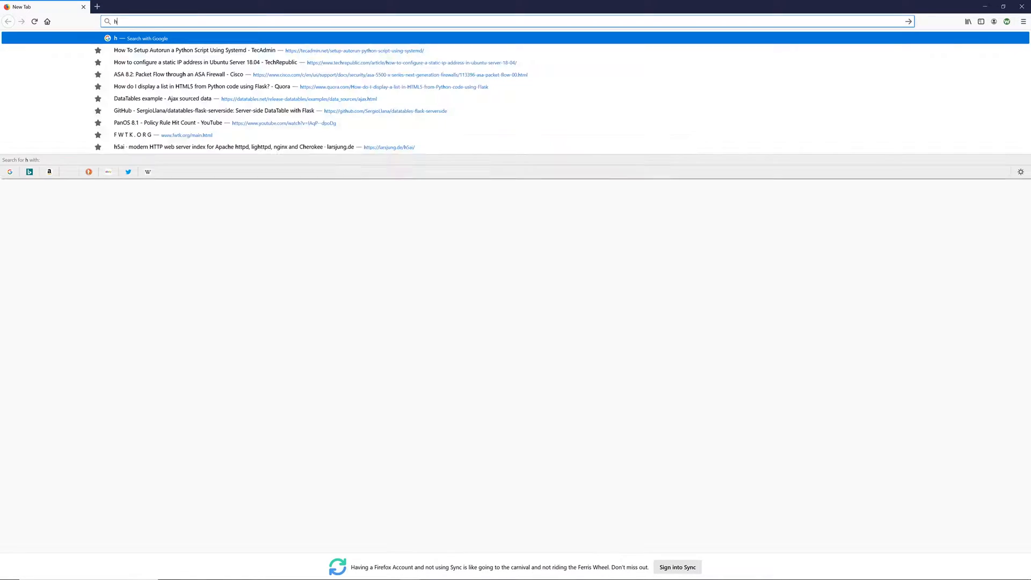
text(ttp://10.10.10.1)
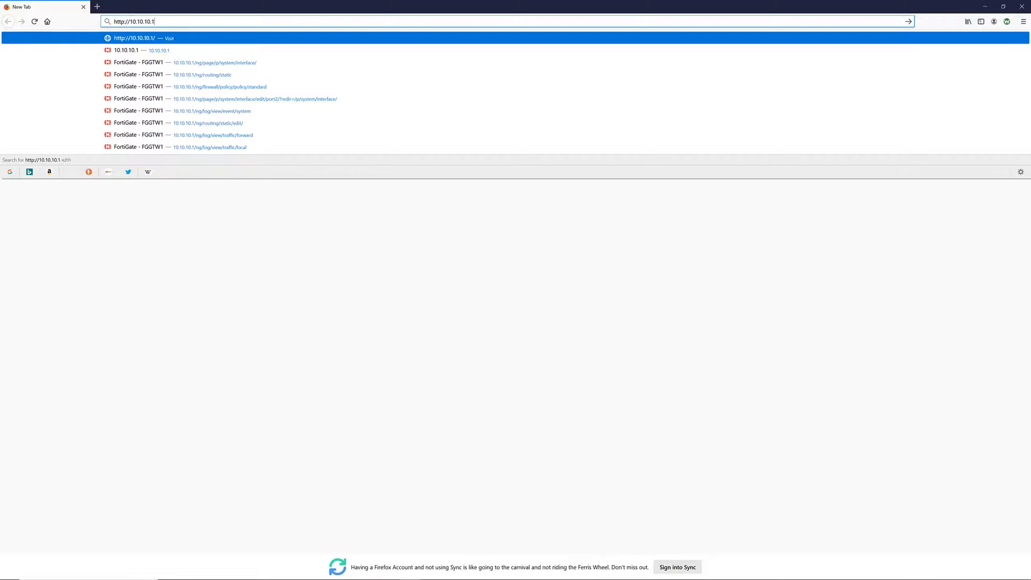
key(Return)
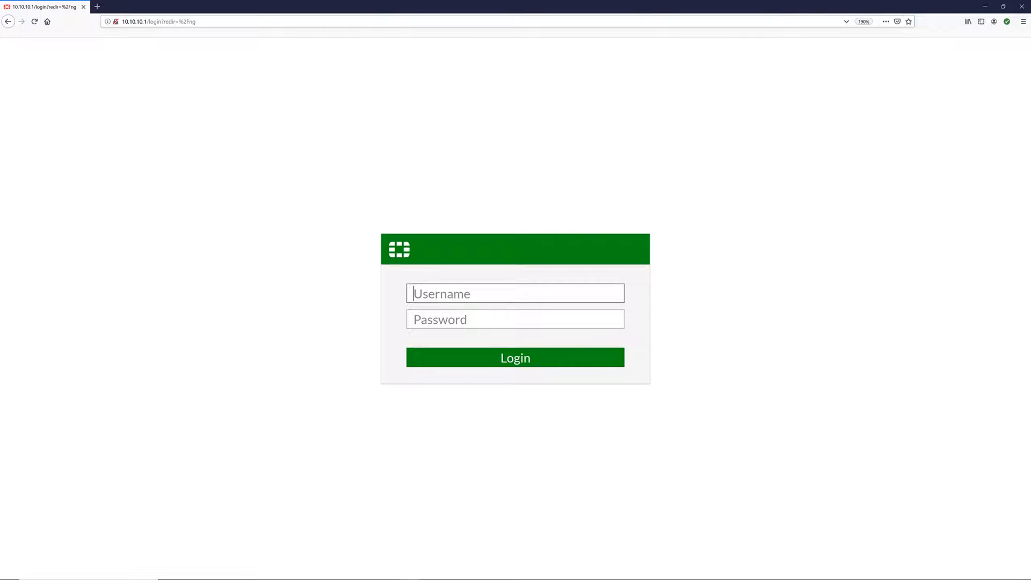
text(admin)
key(Tab)
text(pass1)
key(Return)
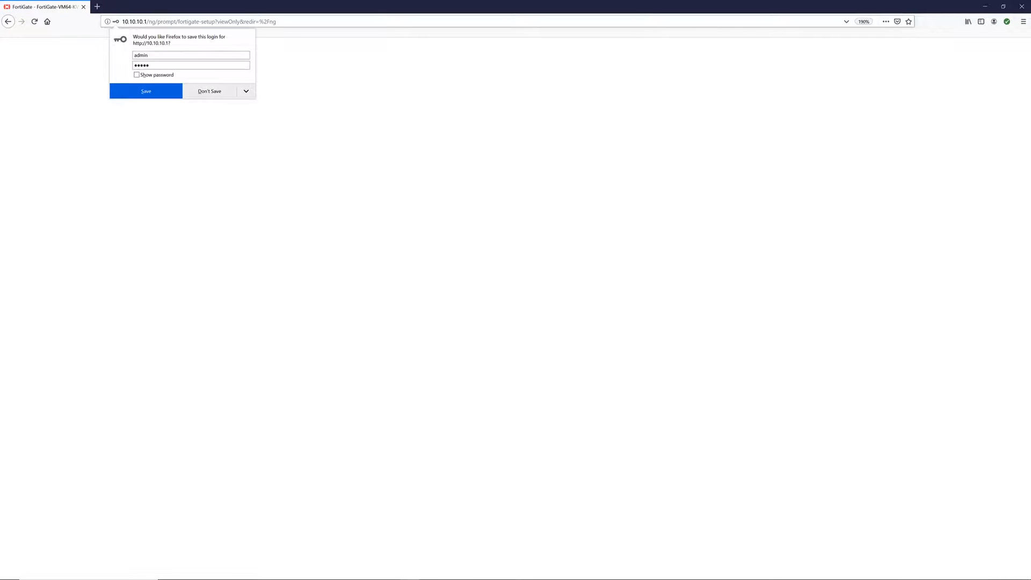
click(203, 91)
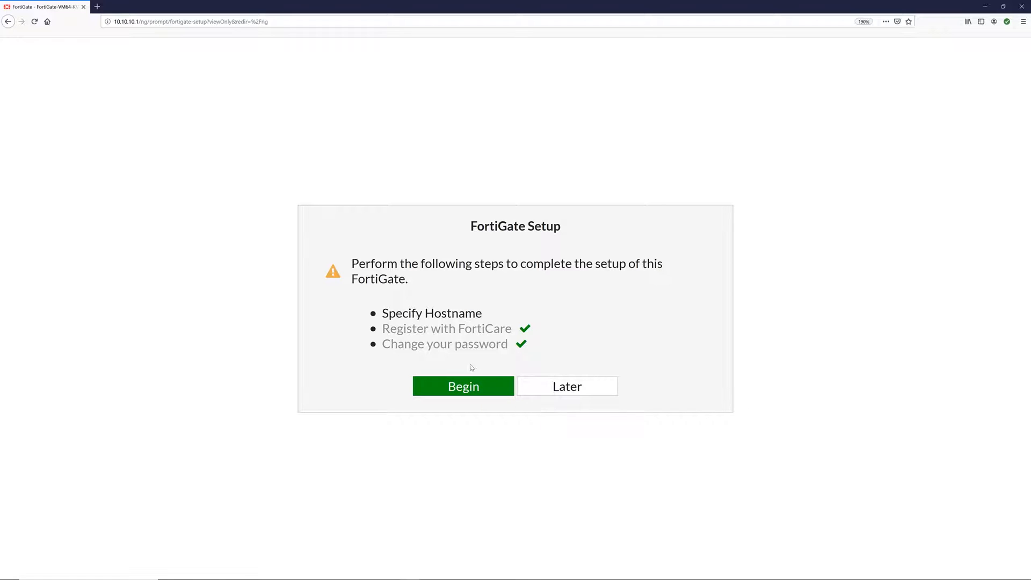
- Begin the setup and set the hostname to FGGTW01
click(476, 387)
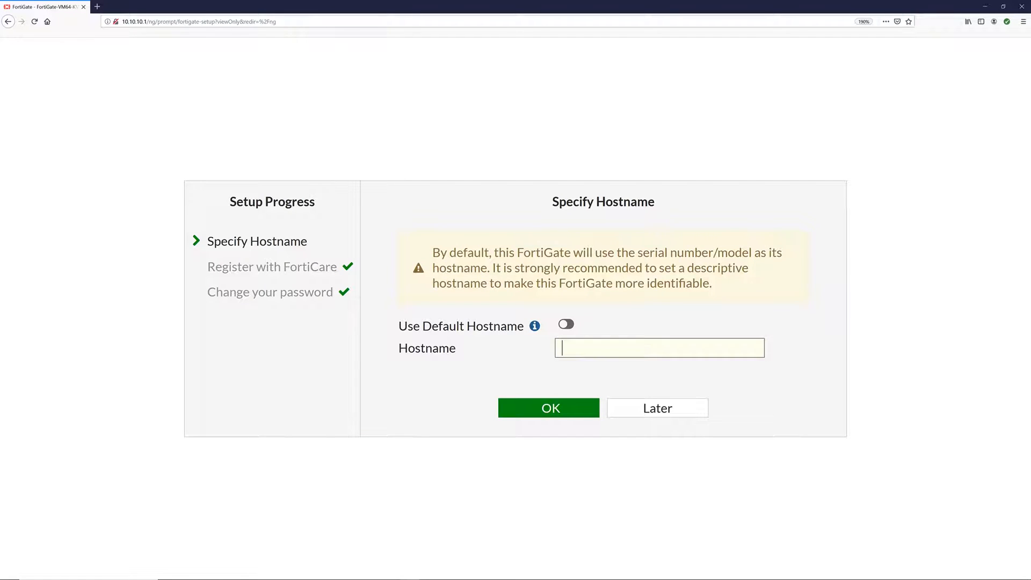
text(FGGTW1)
key(BackSpace)
text(01)
key(Return)
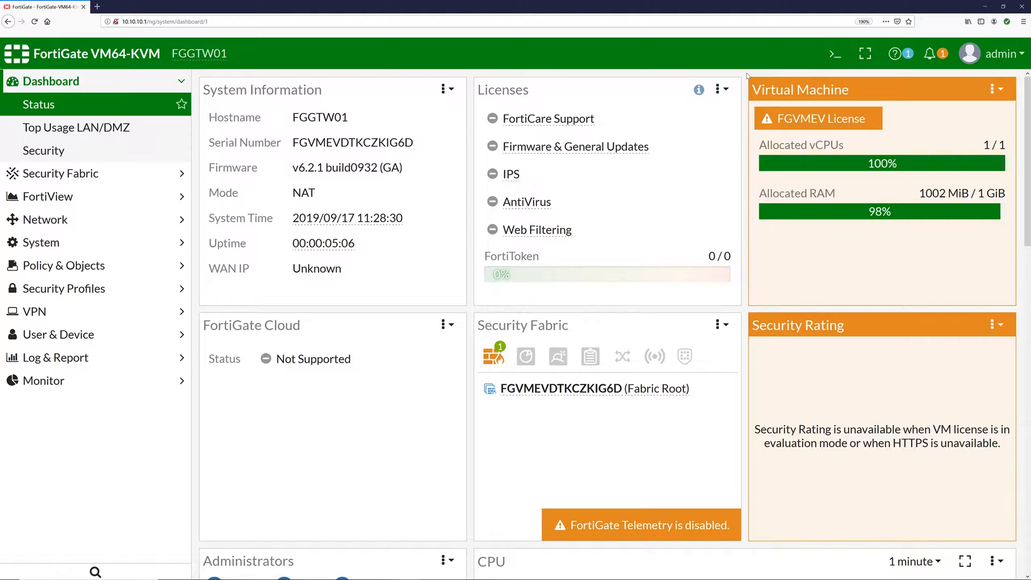
- Swap the Licenses and Virtual Machine widgets, then open Network > Interfaces and select port2
mouse_move(866, 108)
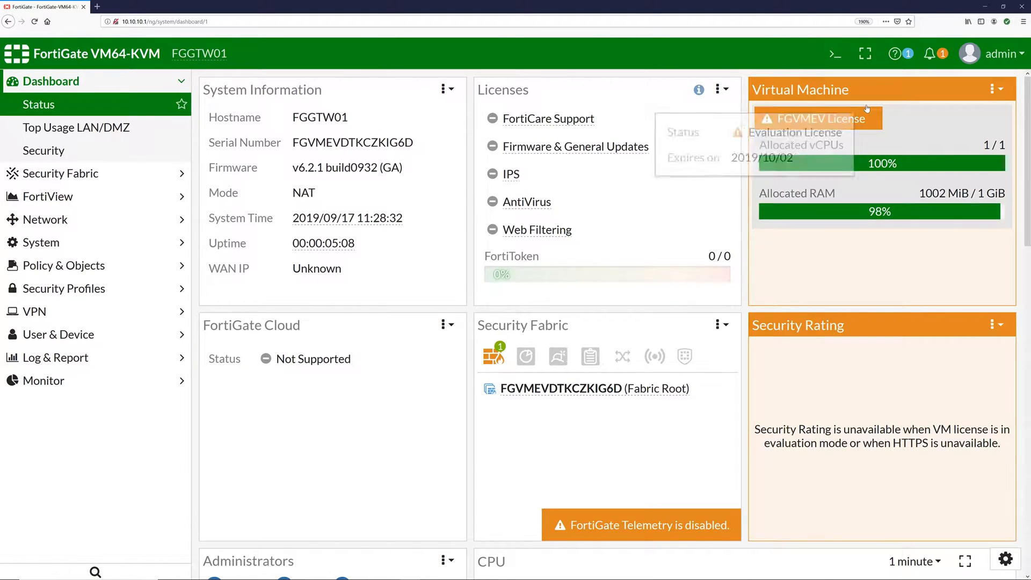
drag(581, 86, 873, 82)
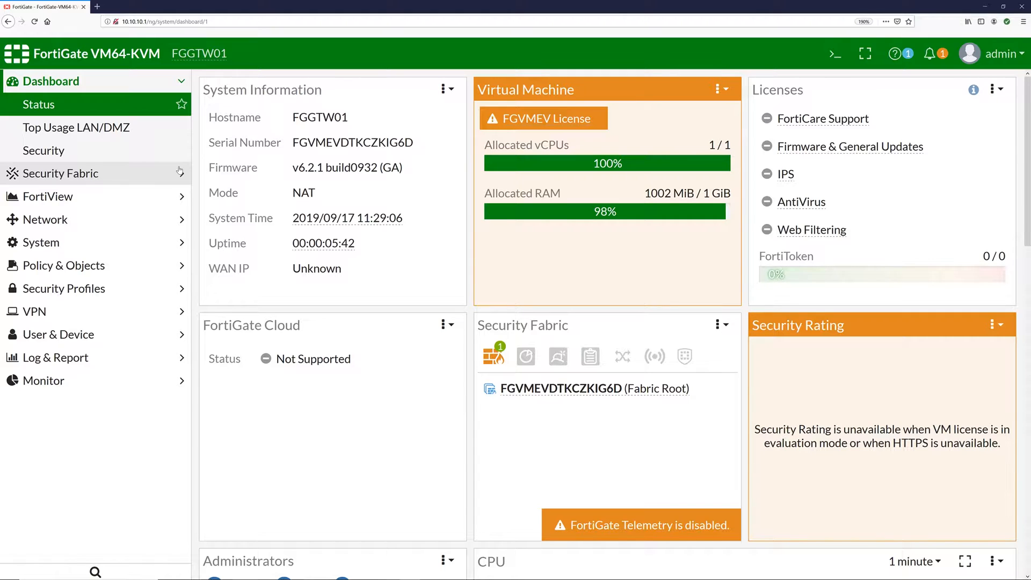
click(47, 219)
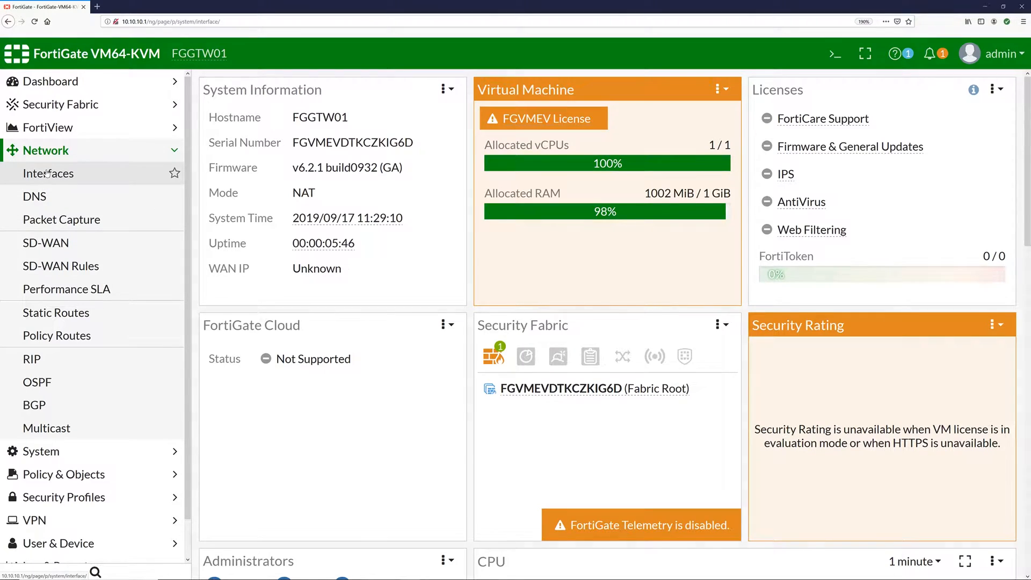
click(47, 173)
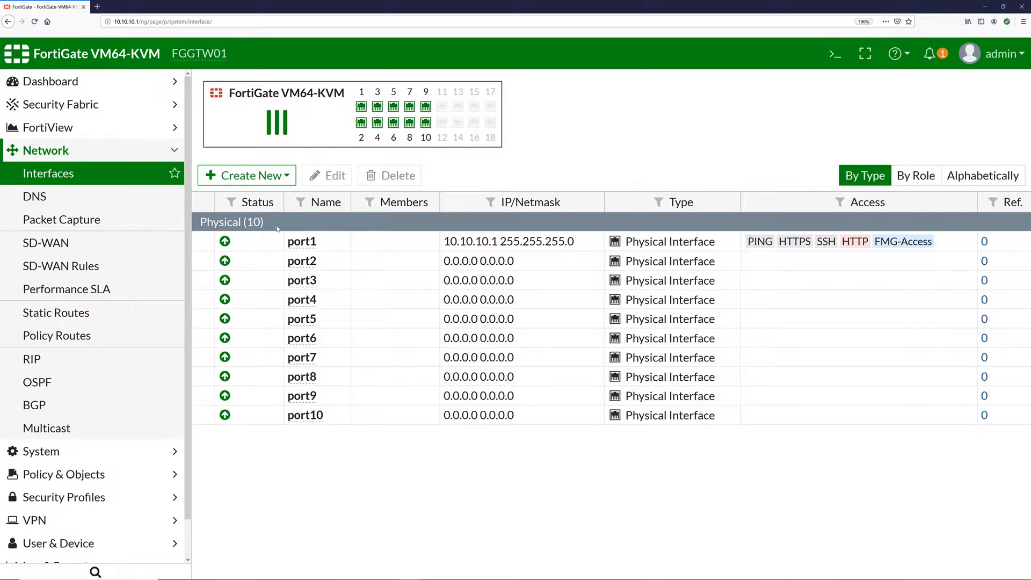
click(340, 246)
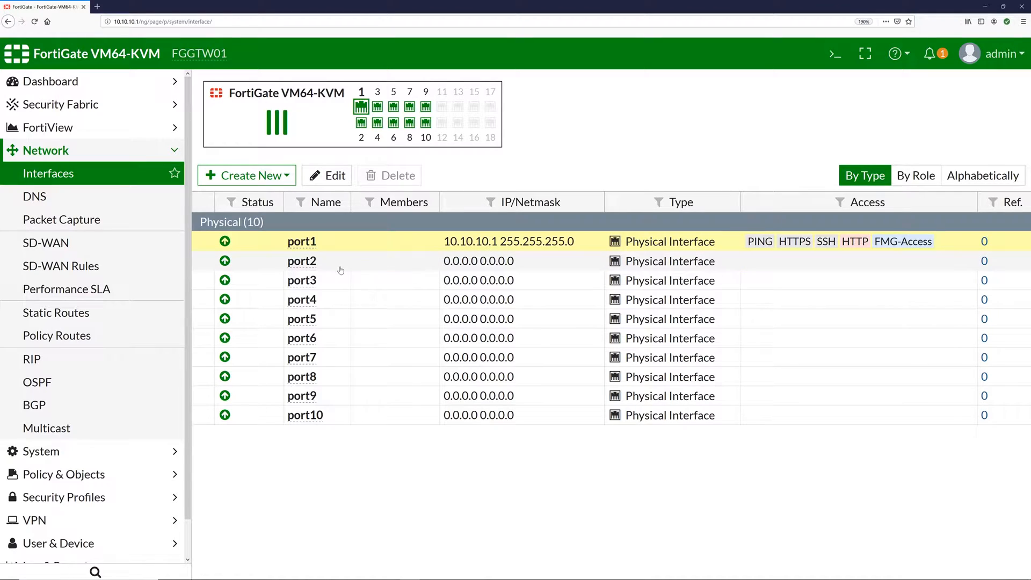
mouse_move(306, 262)
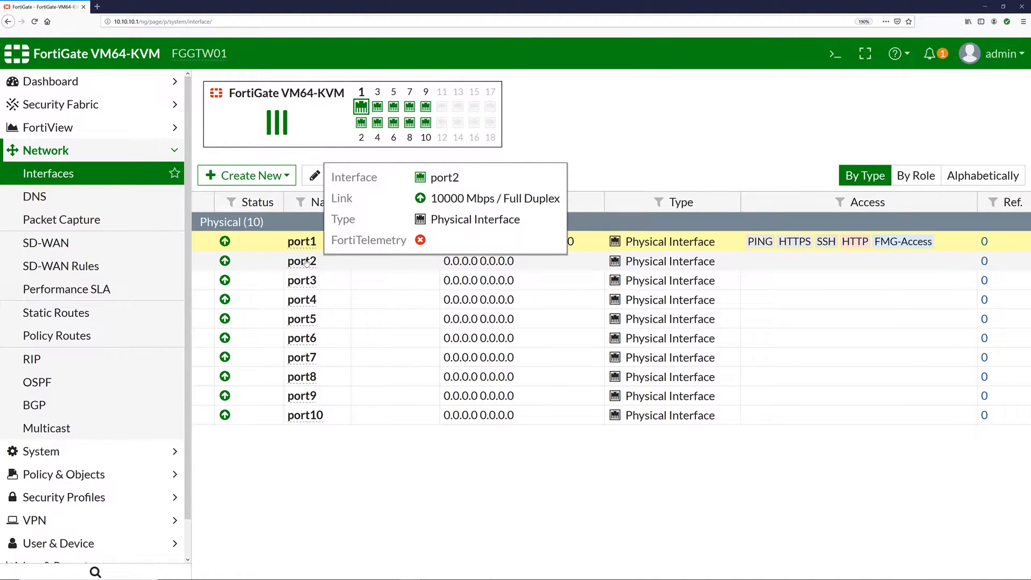
click(306, 262)
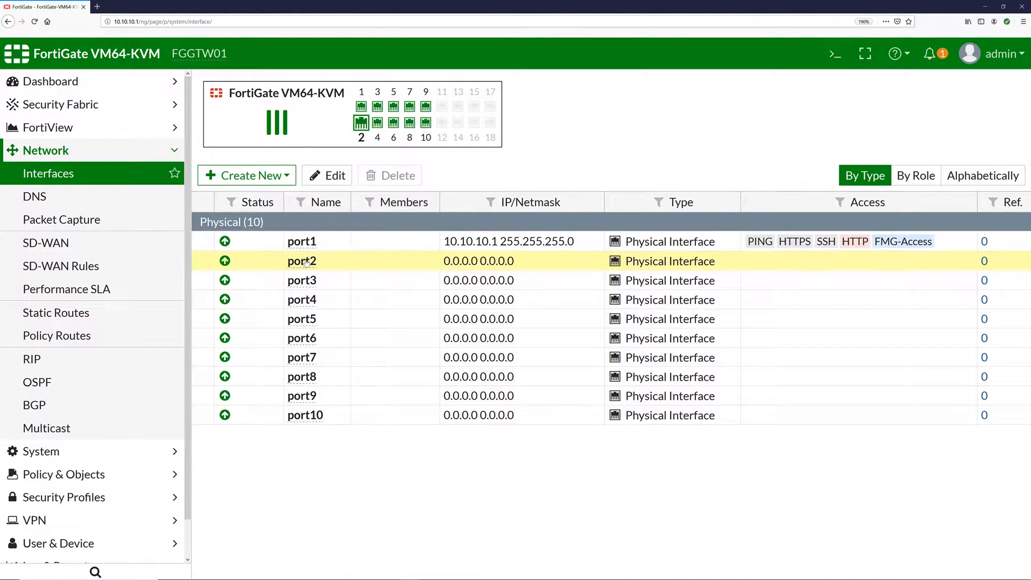
- Edit port2 with role Undefined, DHCP addressing and PING access, then save
click(328, 178)
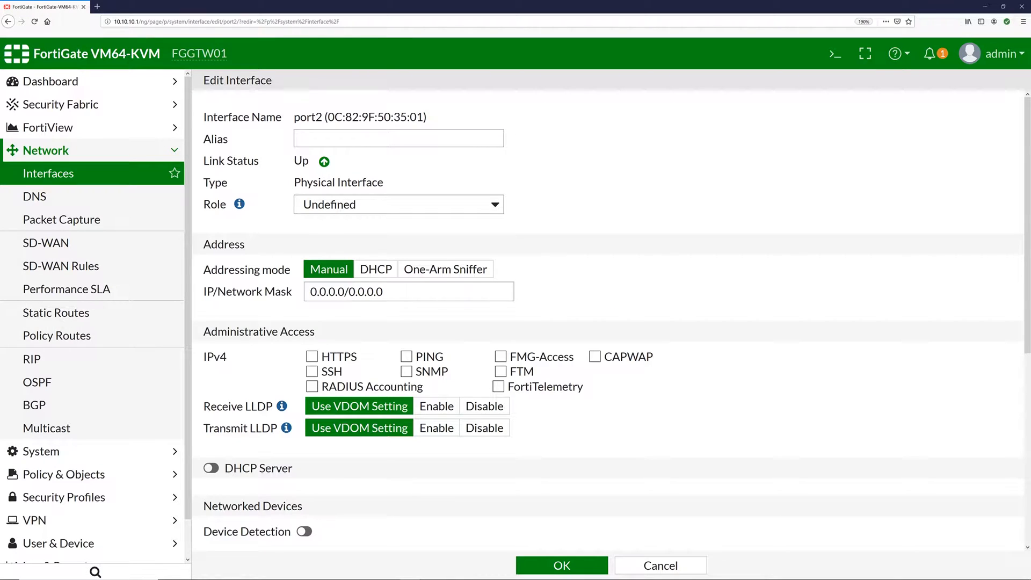
click(366, 206)
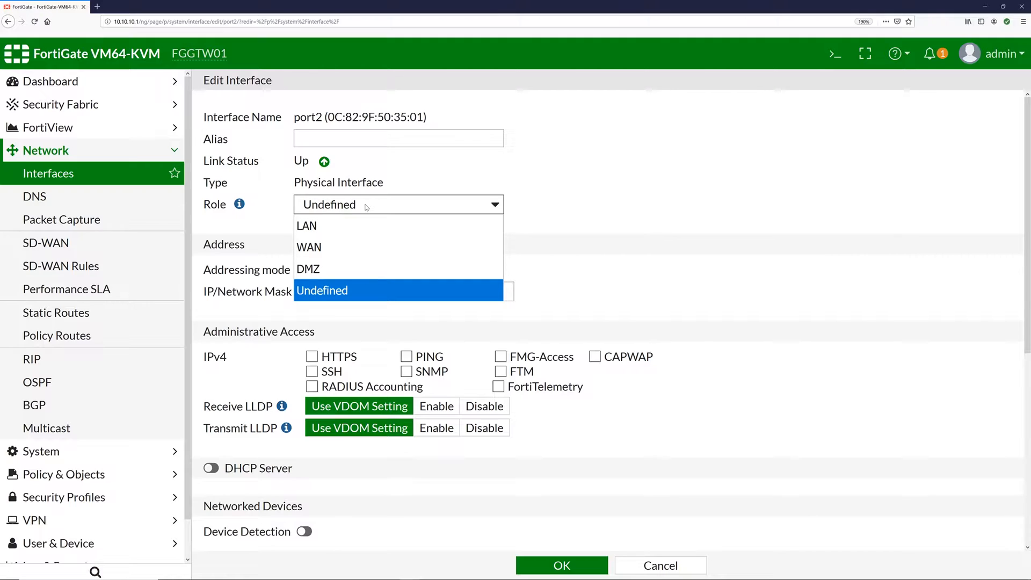
click(365, 206)
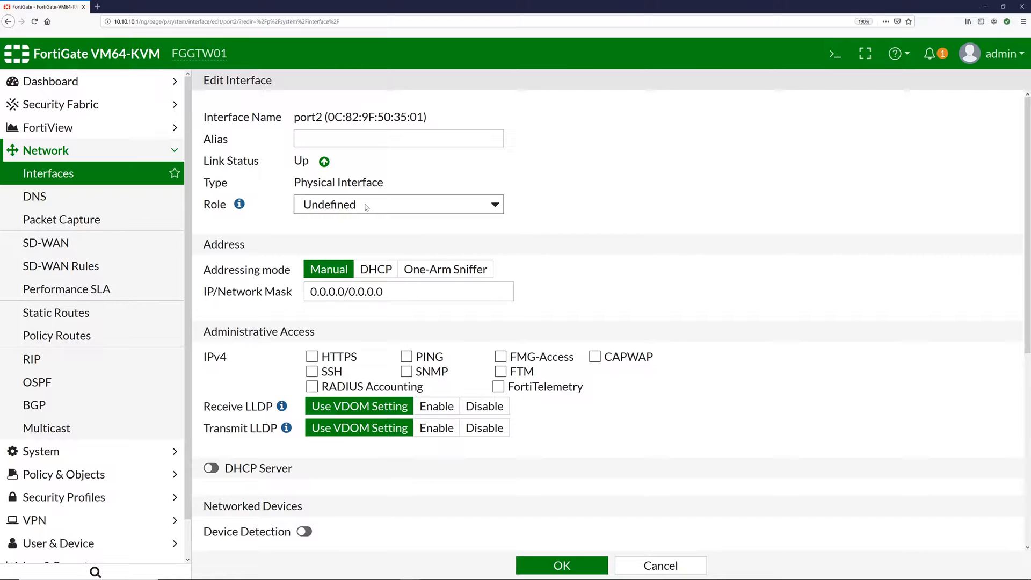
mouse_move(240, 207)
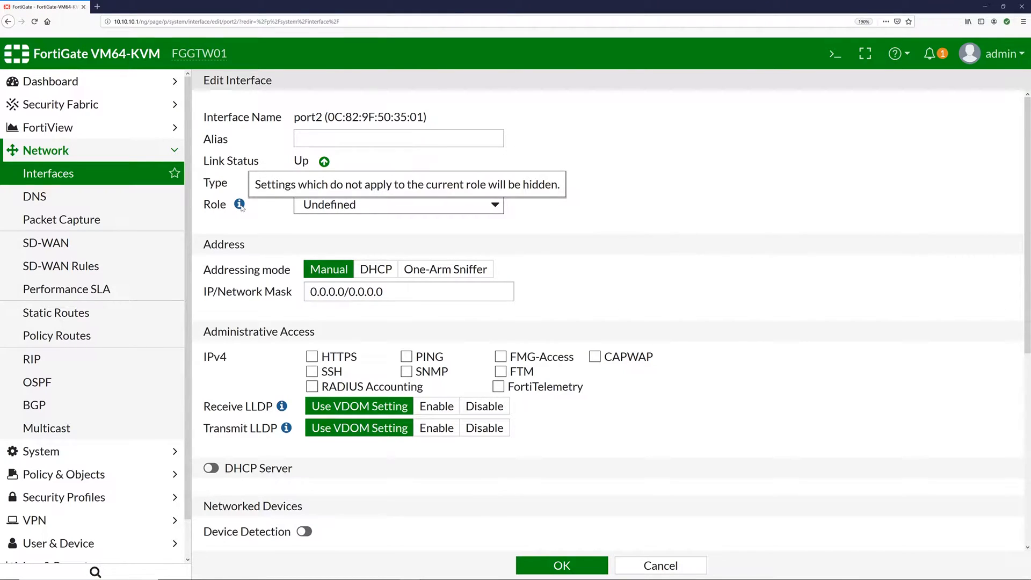
key(Tab)
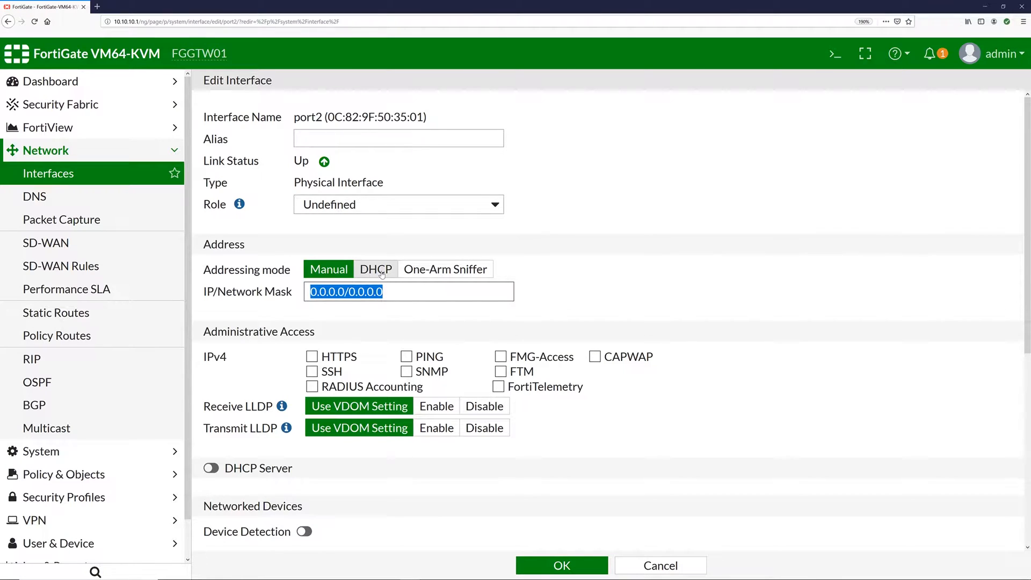
click(382, 275)
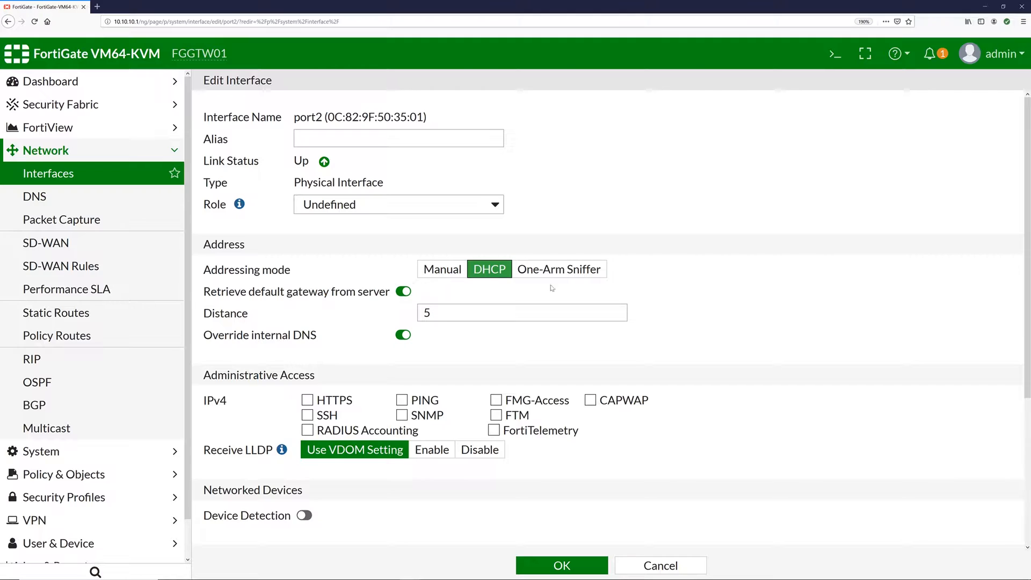
scroll(869, 278, down, 3)
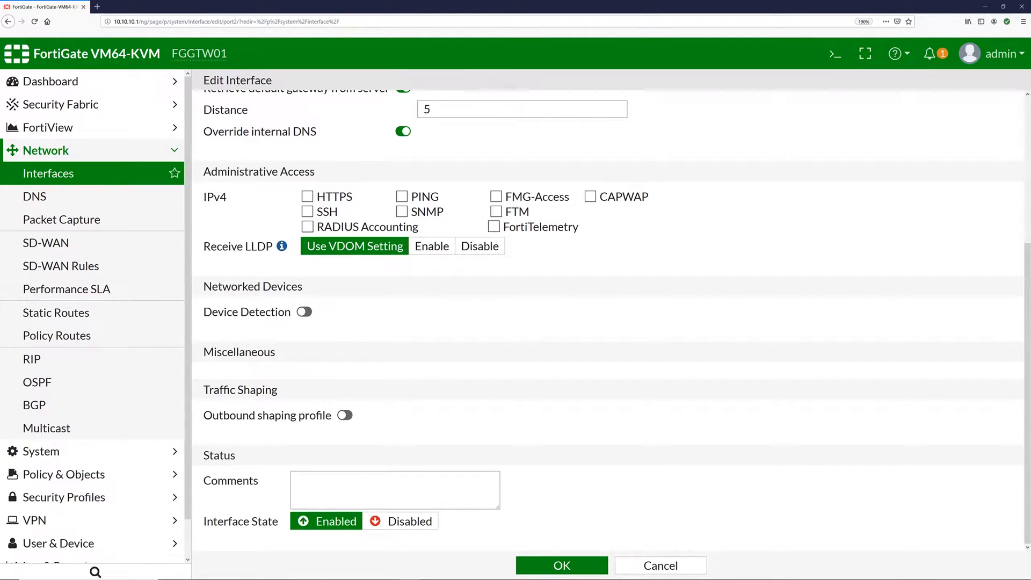
click(401, 196)
click(577, 568)
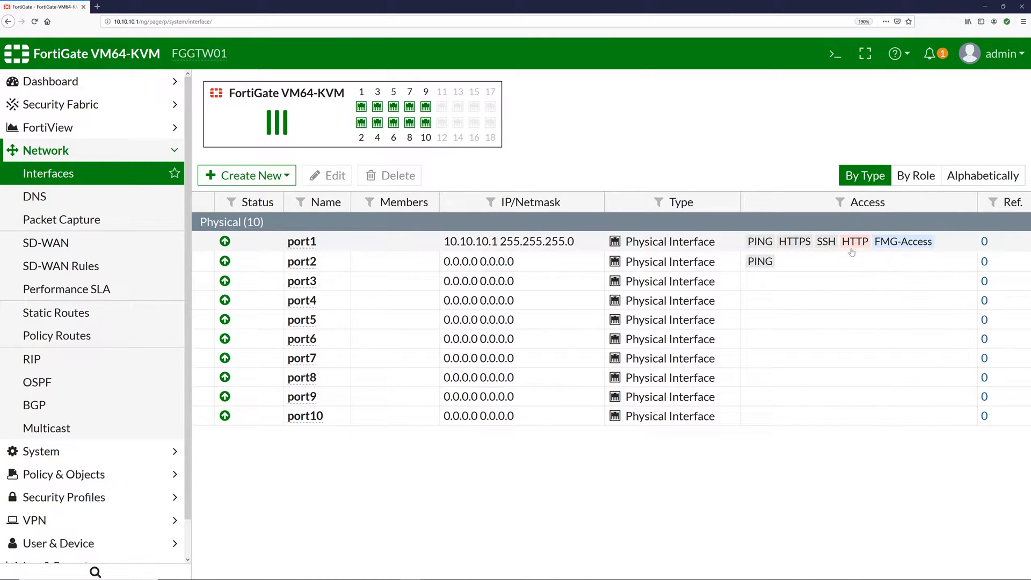
- Edit port3 and enter 10.10.1.1/24 as its IP/Network Mask
click(306, 285)
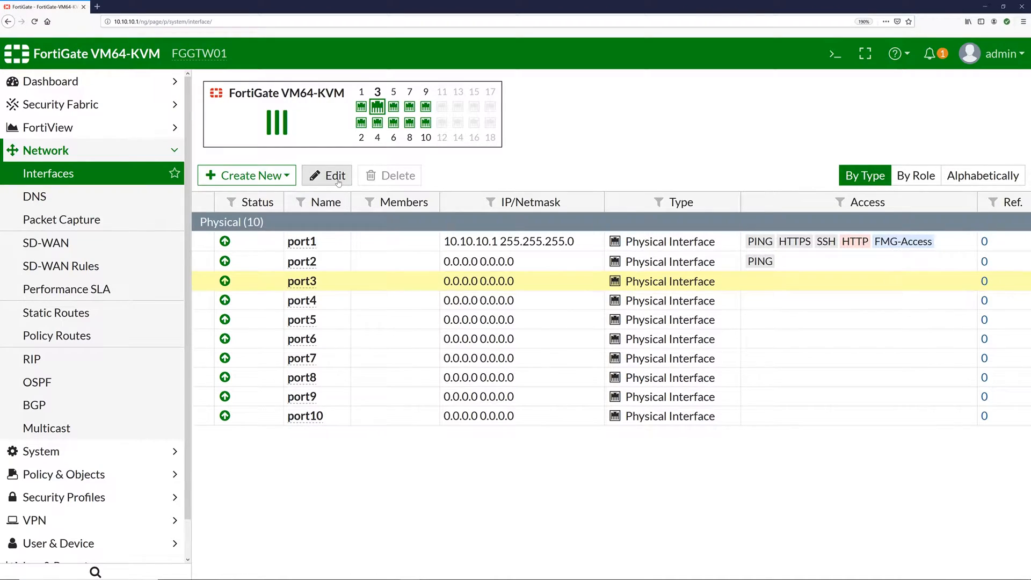
click(339, 179)
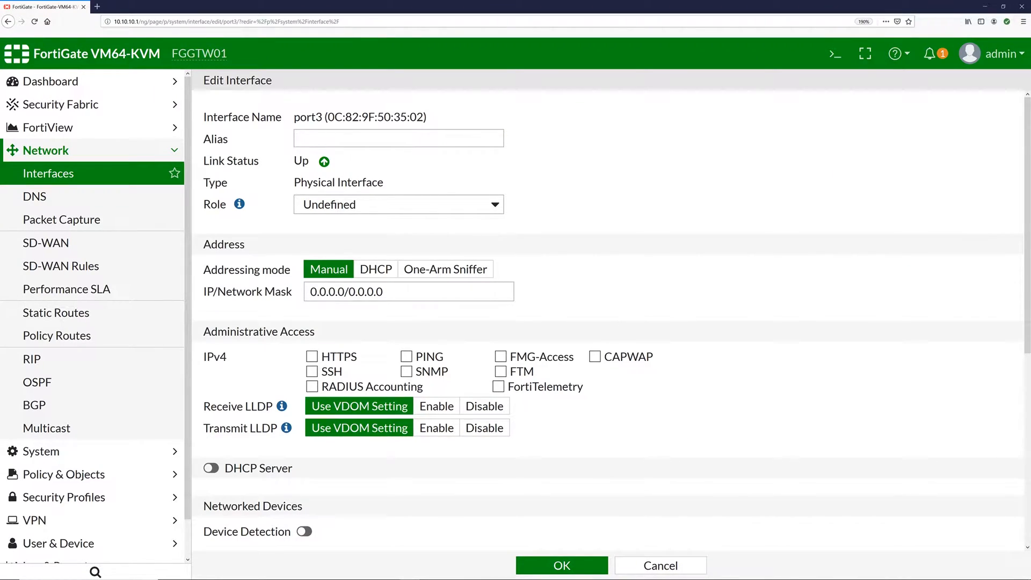
click(376, 292)
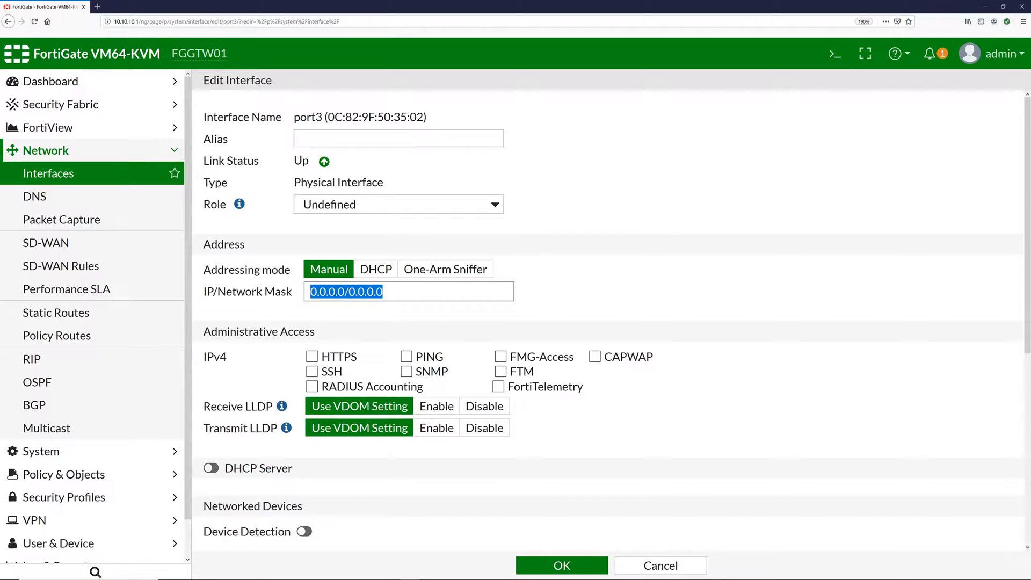
text(10.10)
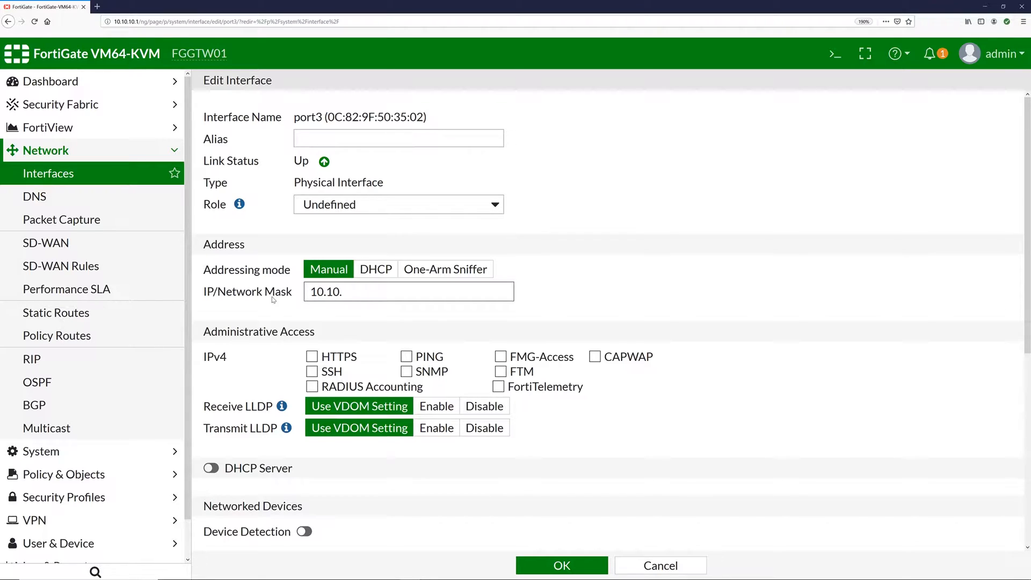
text(.1.1/24)
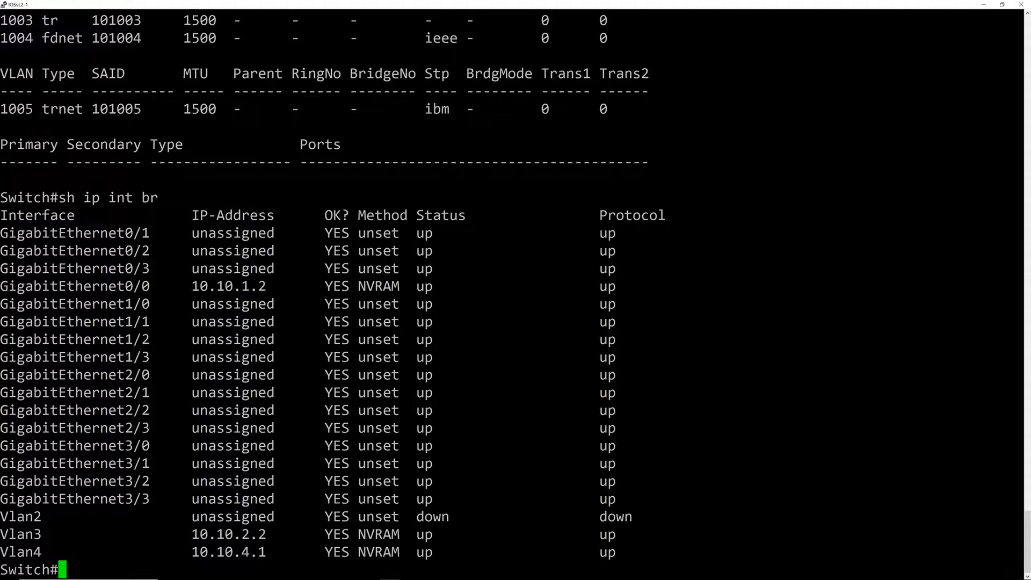
drag(1, 286, 266, 286)
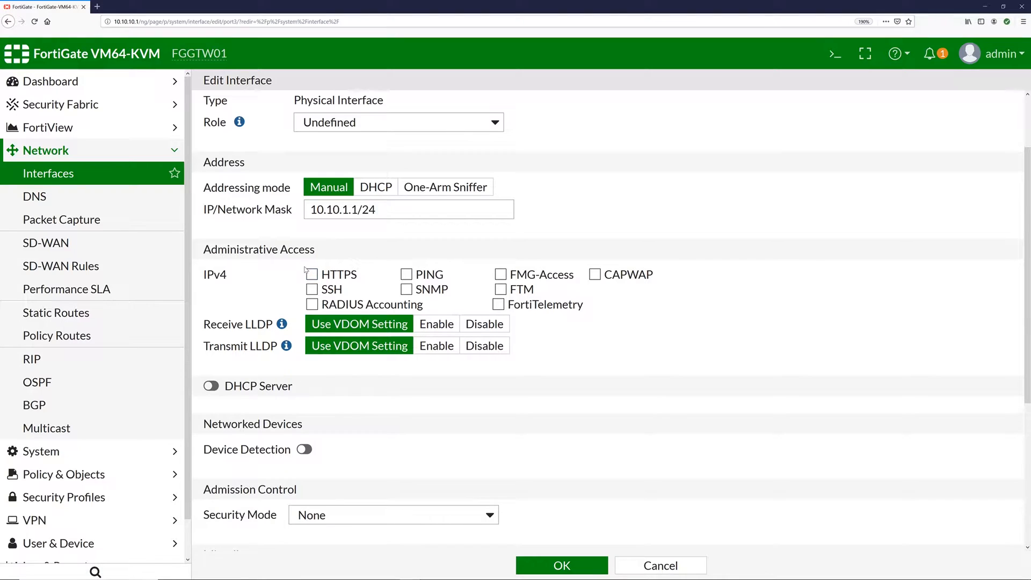
- Enable HTTPS and PING access on port3, keep security mode None, and save
click(311, 275)
click(407, 274)
scroll(725, 375, down, 3)
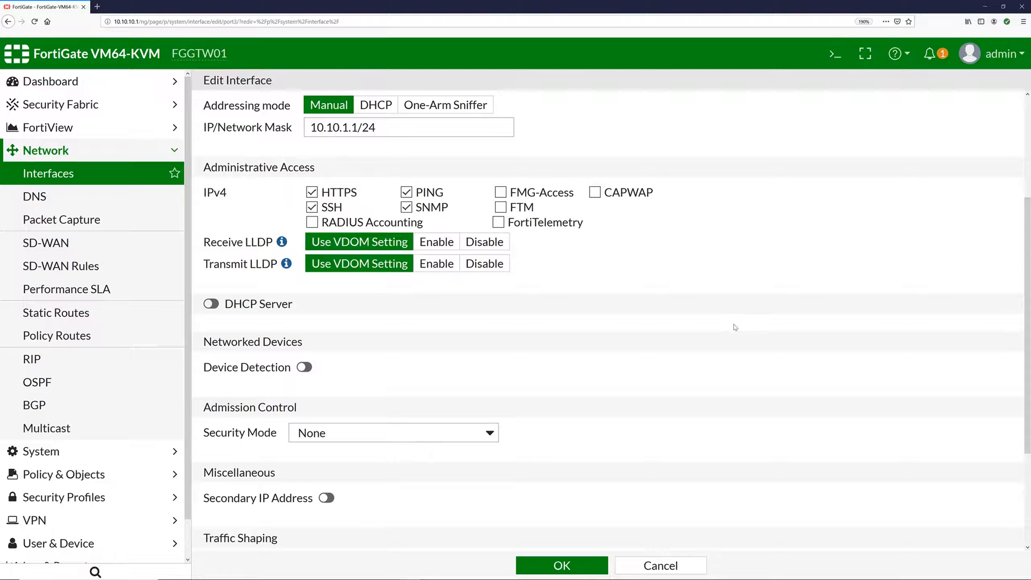
scroll(638, 314, down, 5)
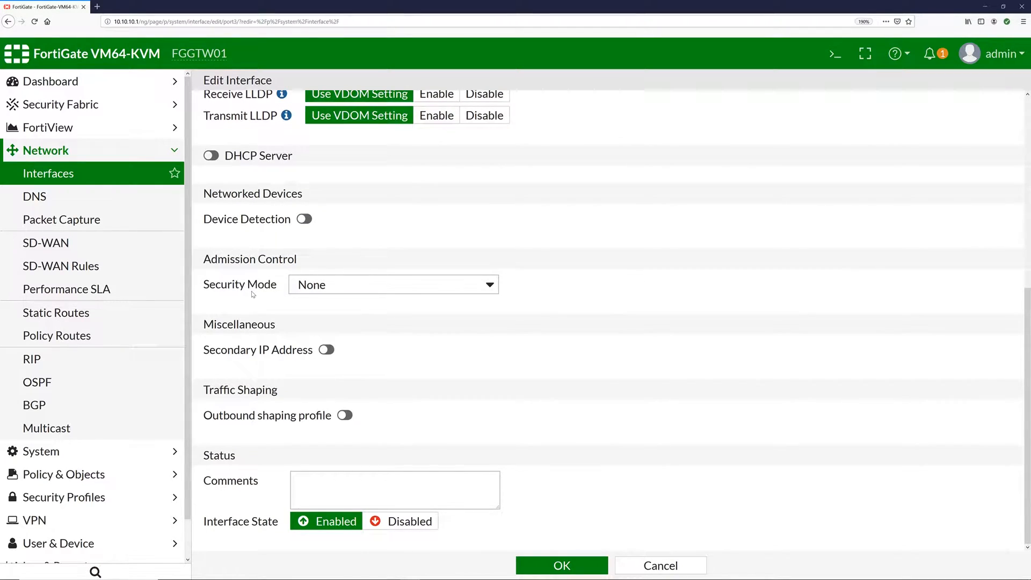
click(322, 286)
click(396, 289)
click(600, 289)
scroll(628, 430, up, 5)
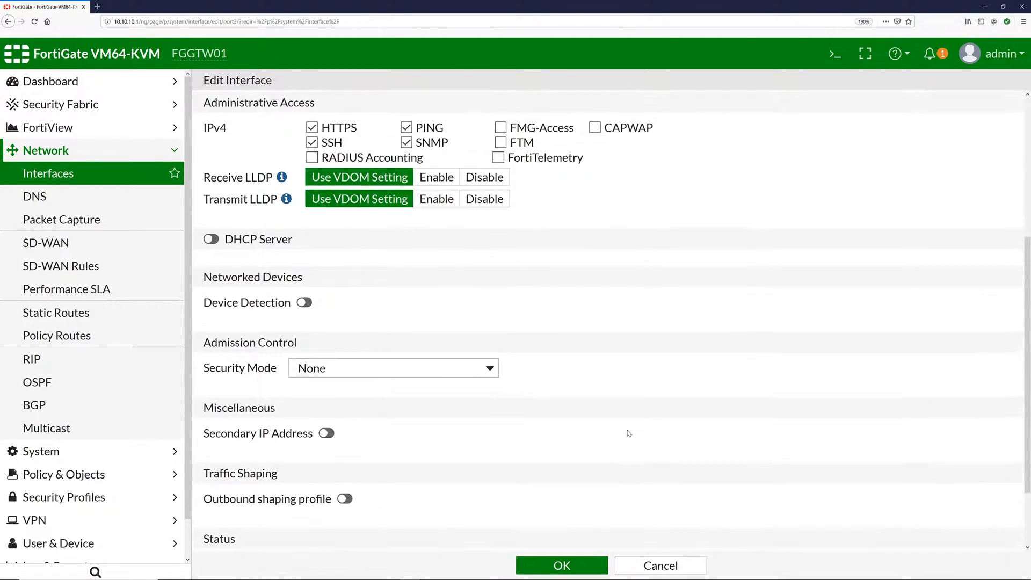
scroll(727, 419, down, 5)
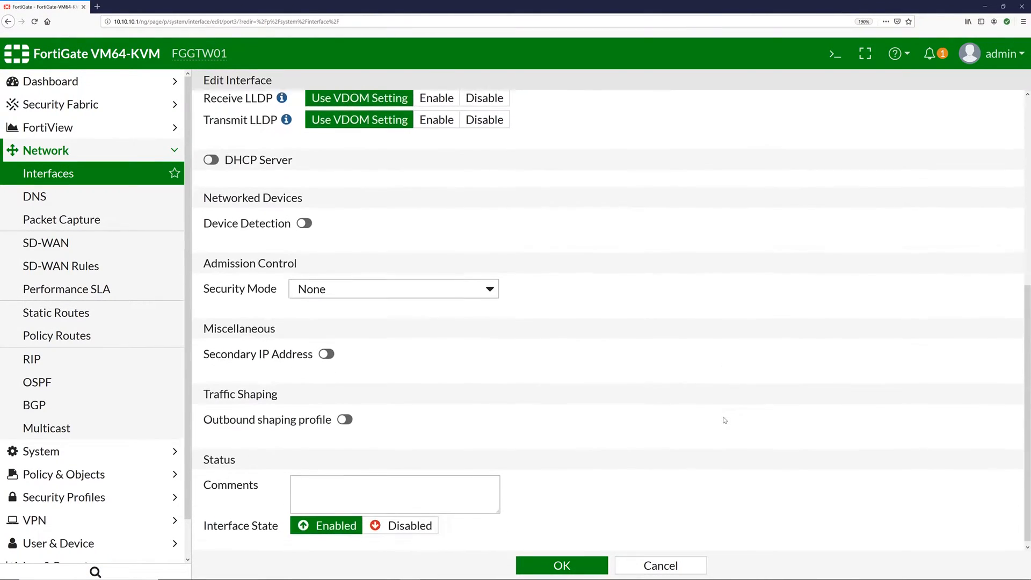
click(562, 565)
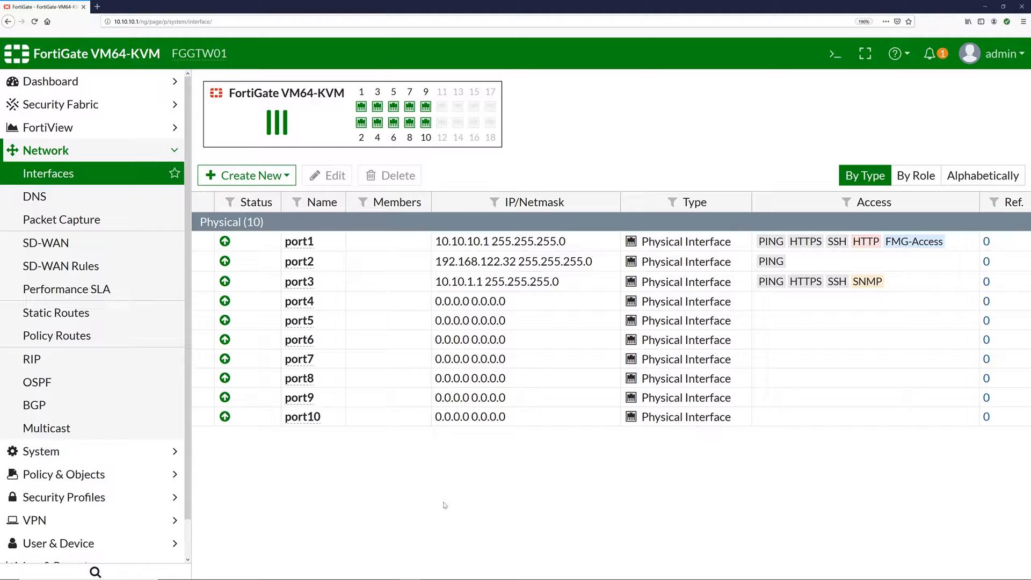
mouse_move(301, 268)
click(125, 156)
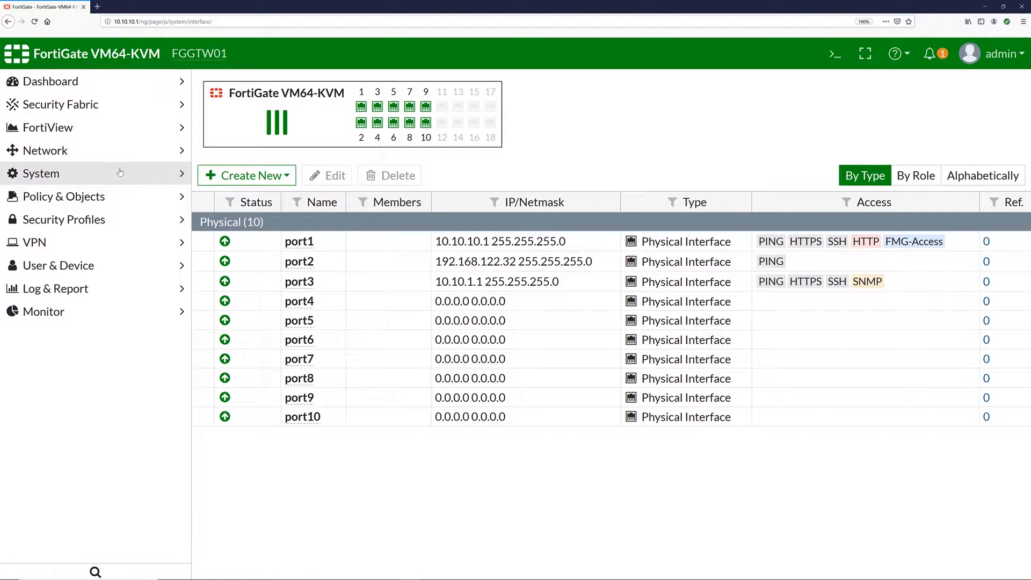
click(121, 172)
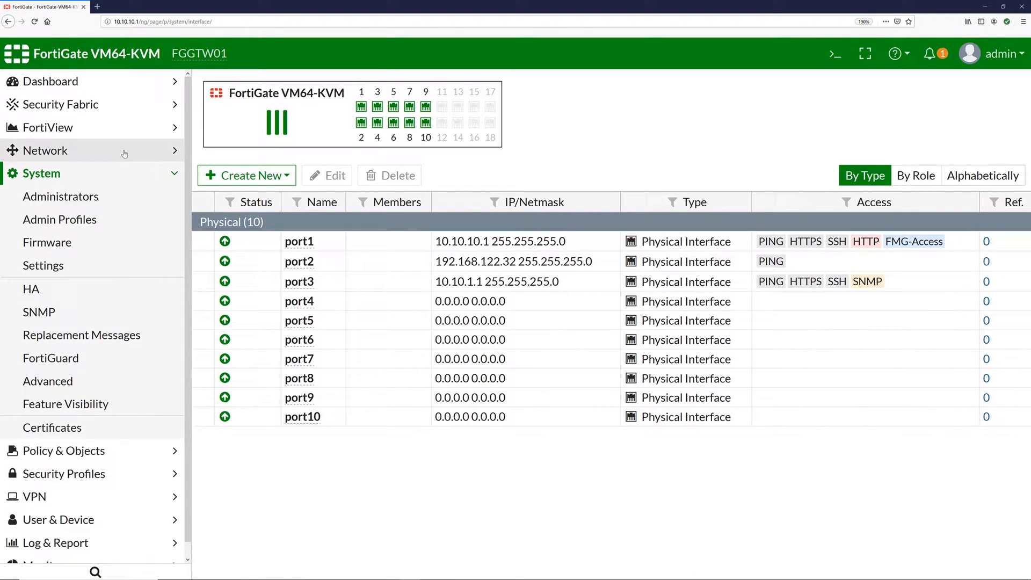
click(139, 157)
click(139, 156)
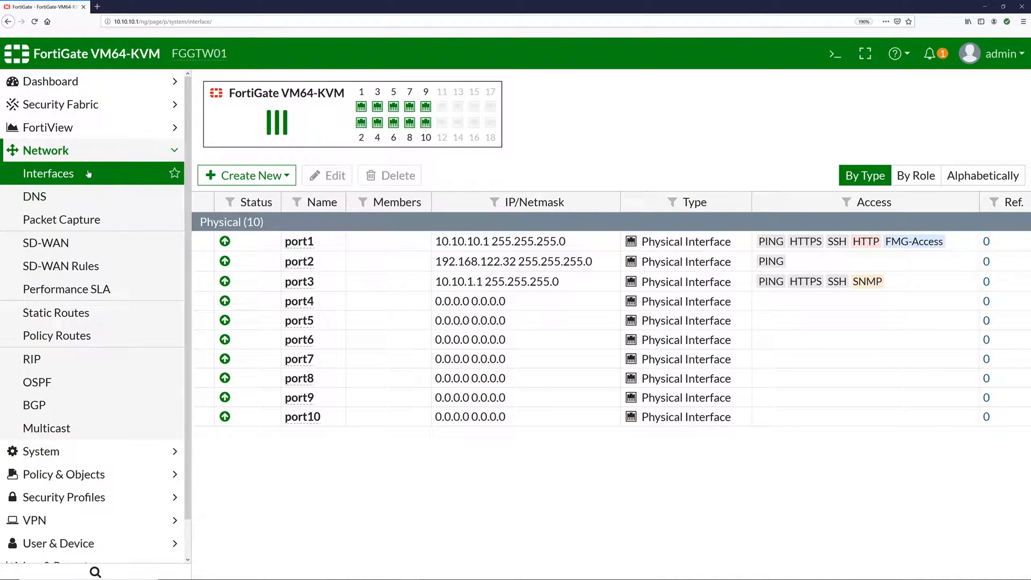
click(85, 174)
- Add a static route to 10.10.2.0/24 via gateway 10.10.1.2 on port3
click(67, 317)
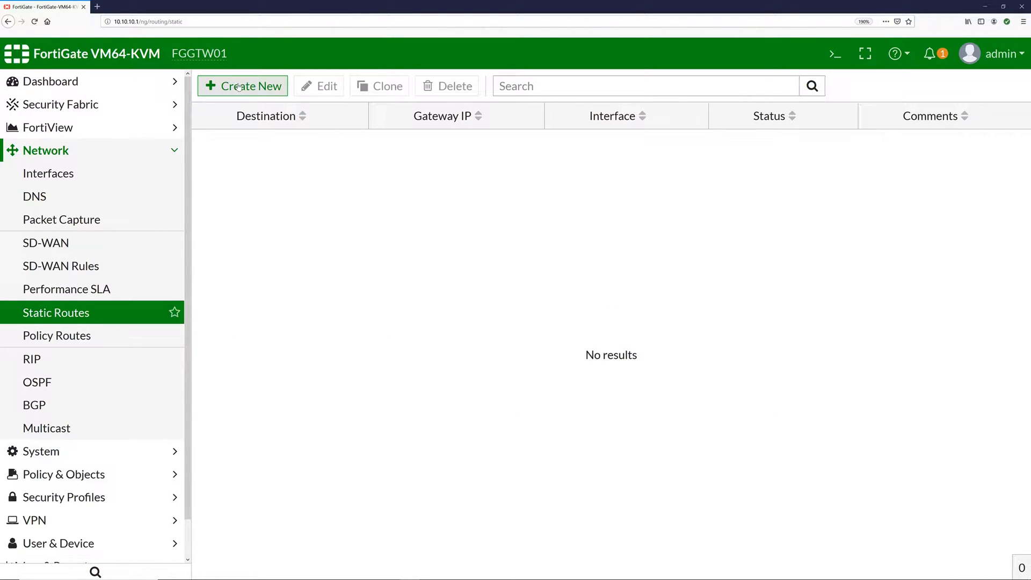
click(238, 87)
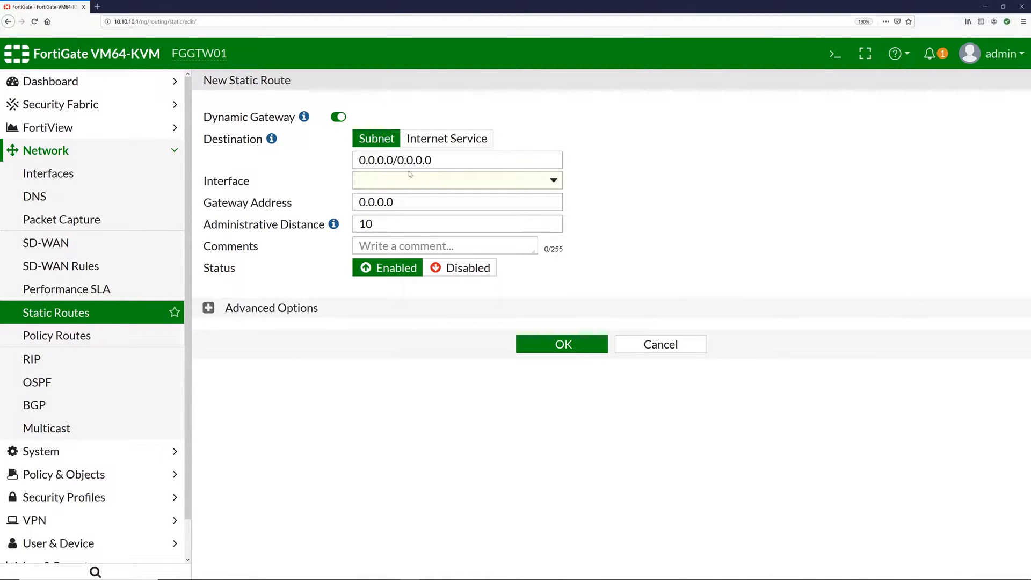
click(395, 160)
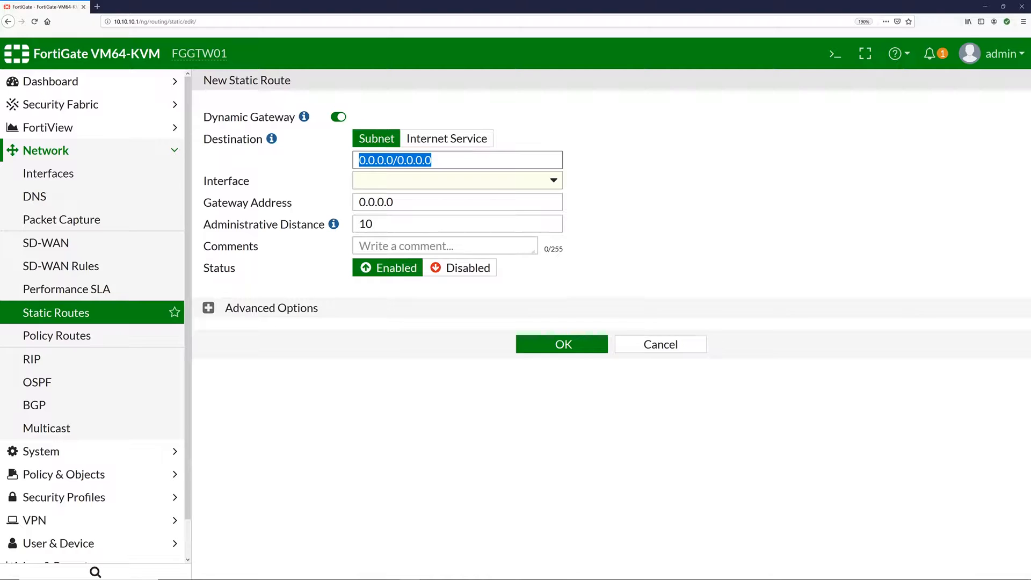
text(10.10.2.)
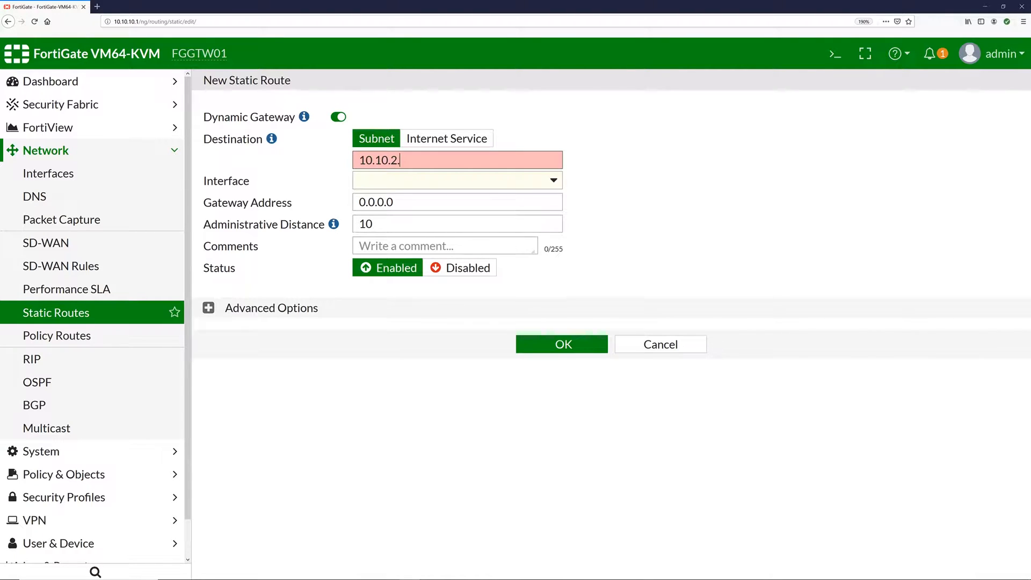
text(0/24)
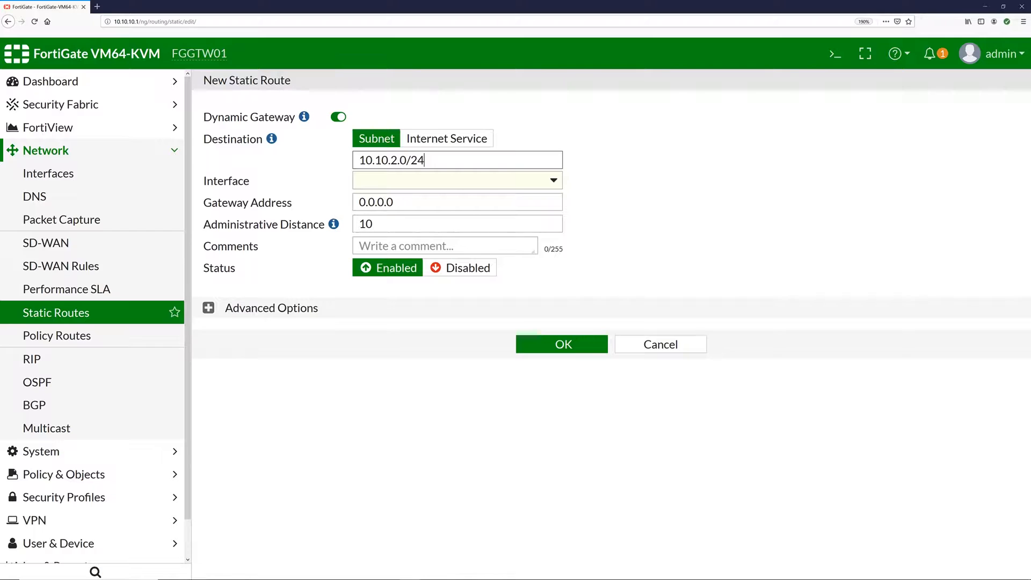
click(421, 182)
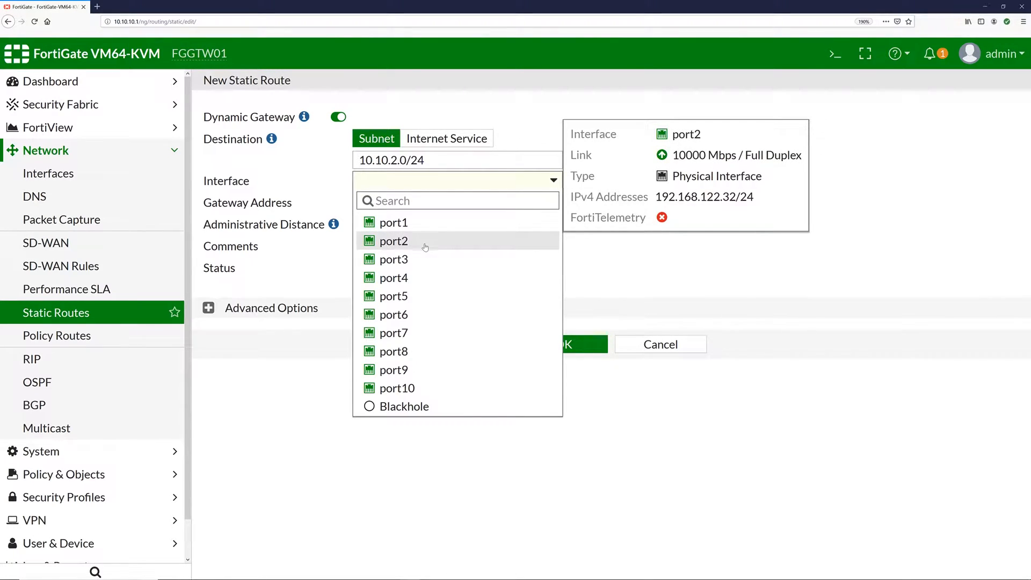
click(423, 259)
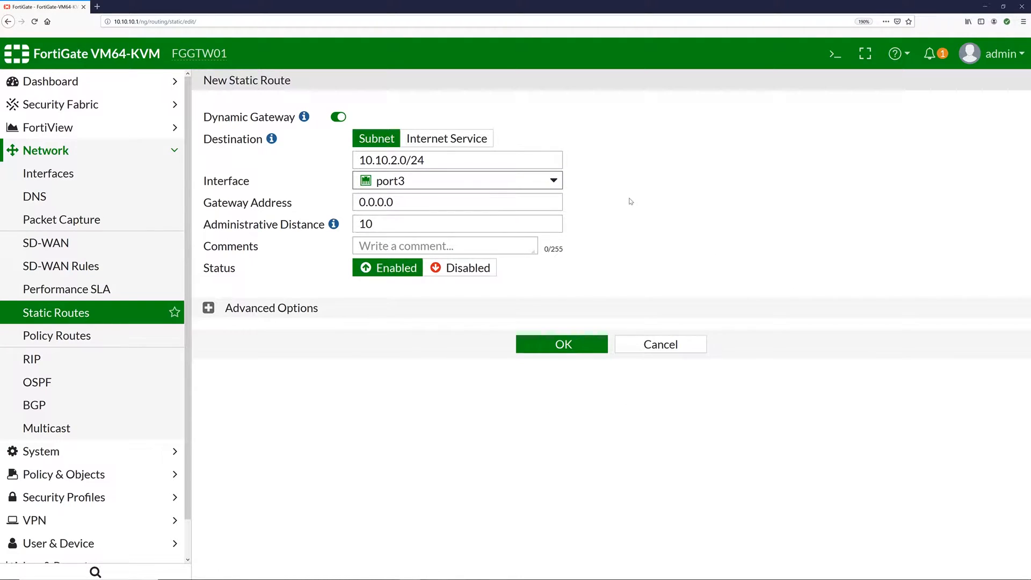
double_click(386, 202)
text(10.10.1.2)
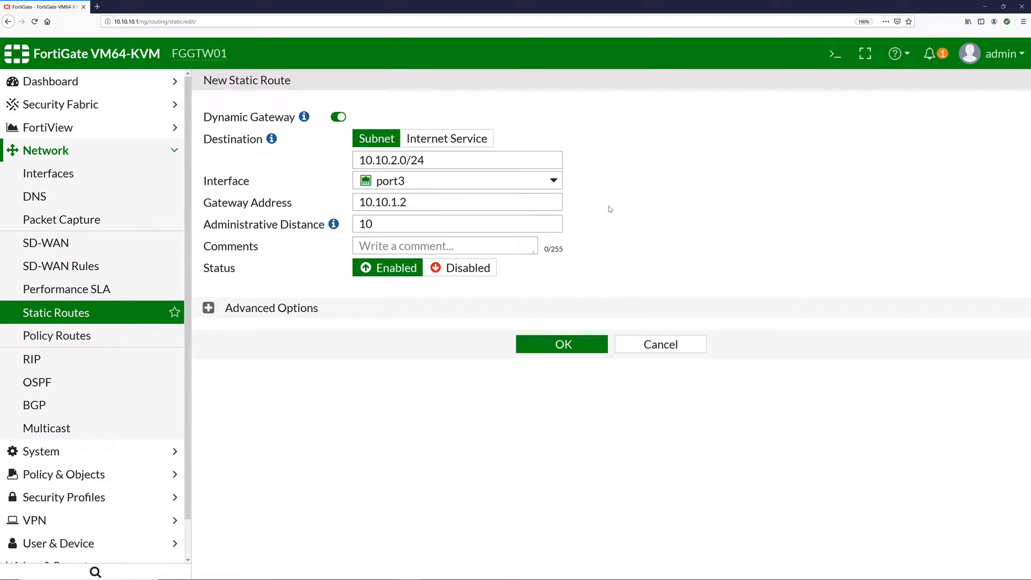
click(601, 344)
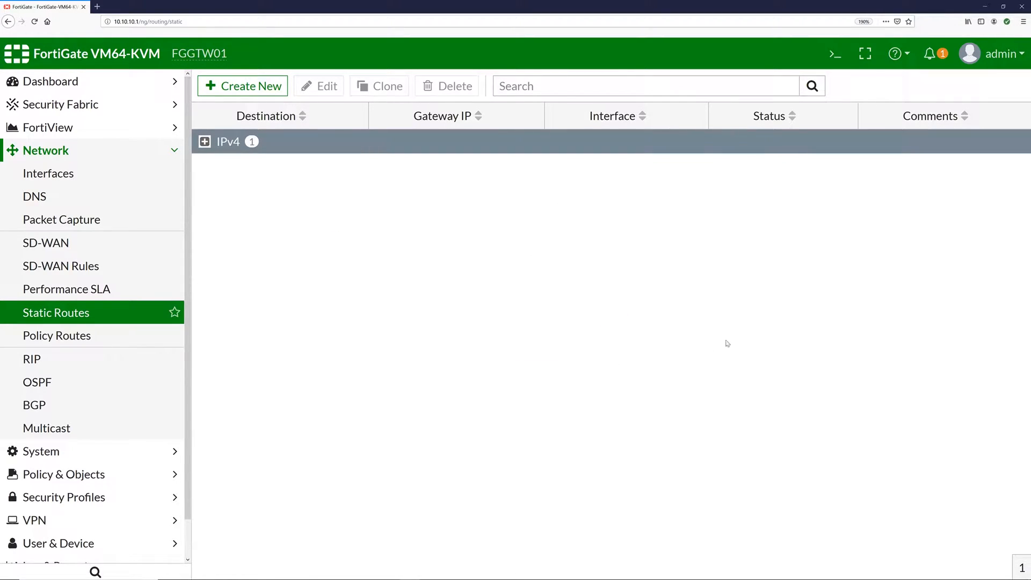
- Check the new route in the IPv4 routes, then go to the IPv4 firewall policy list
click(204, 142)
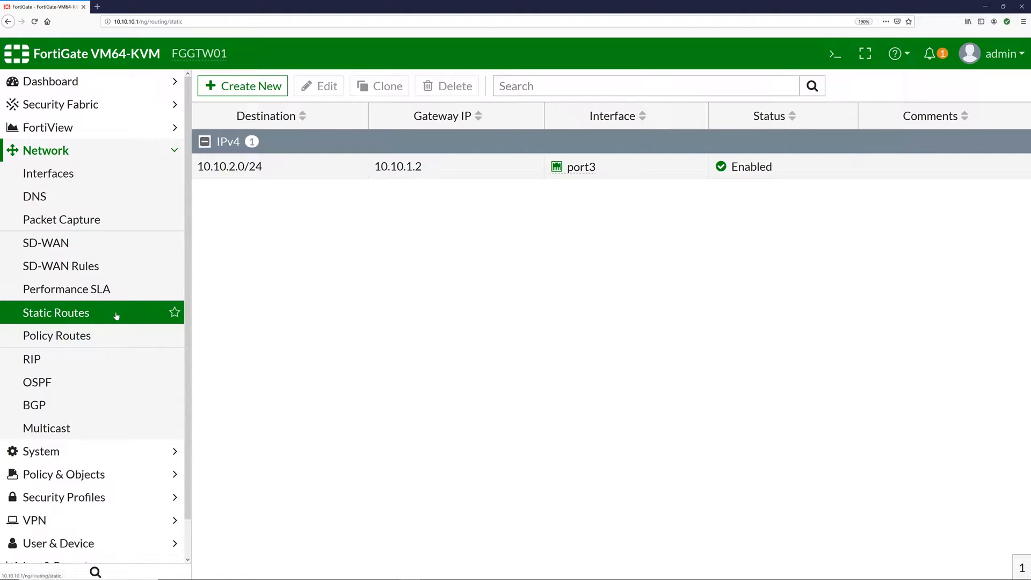
click(141, 149)
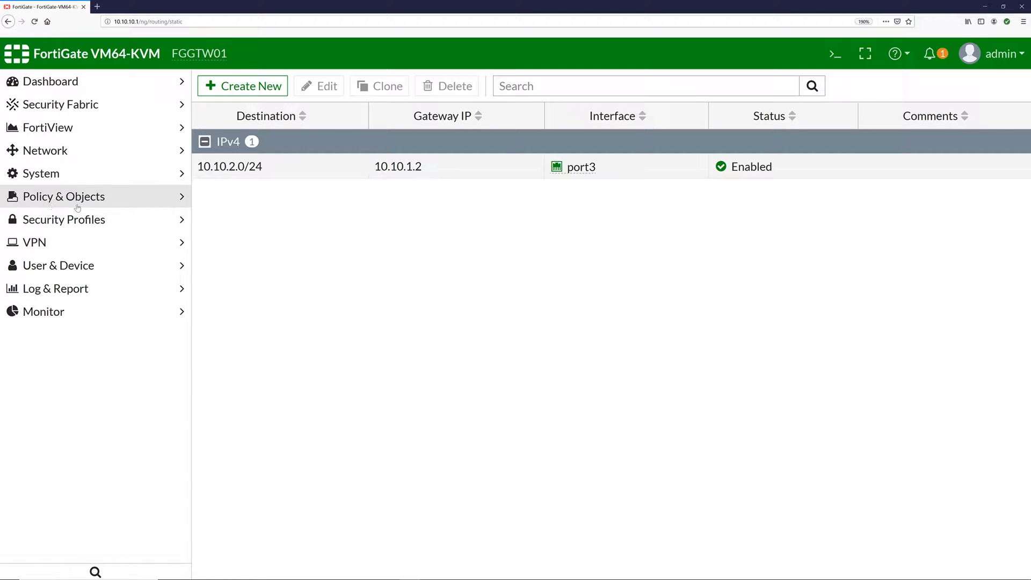
click(128, 201)
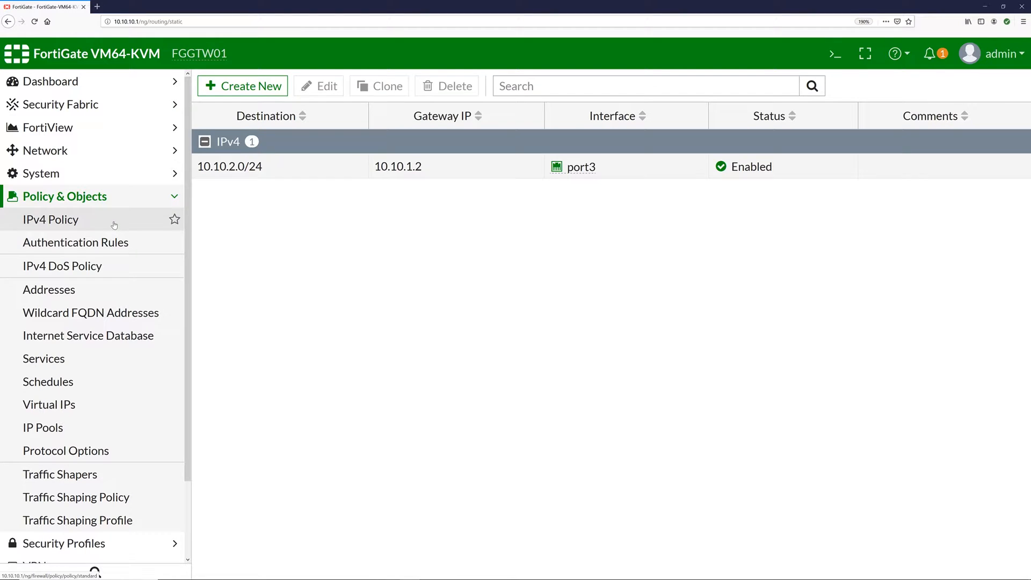
click(113, 225)
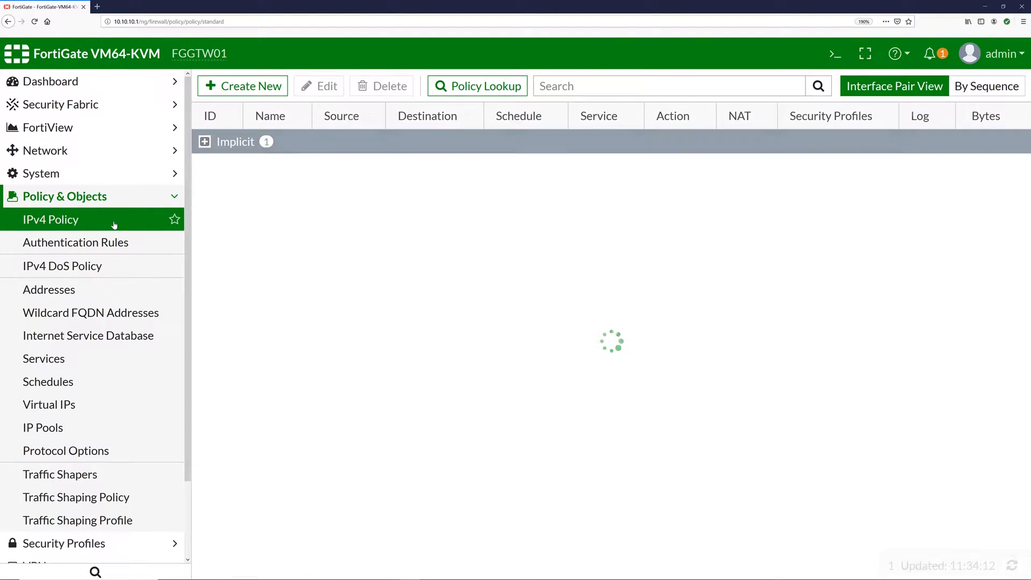
- Create a new firewall policy named Allow_Web_From_Untrust, fixing the mistyped name ending
click(233, 86)
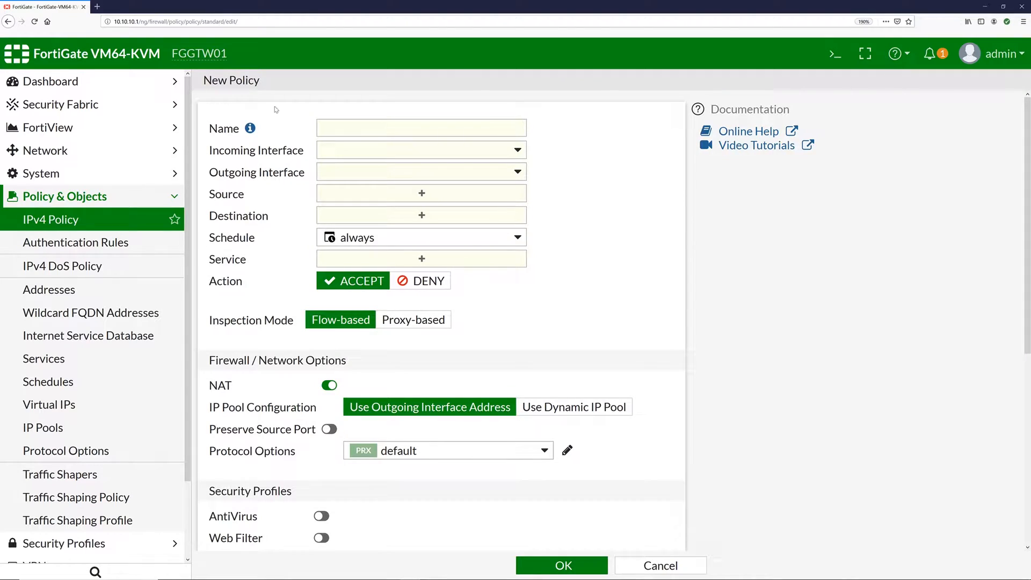
text(ll)
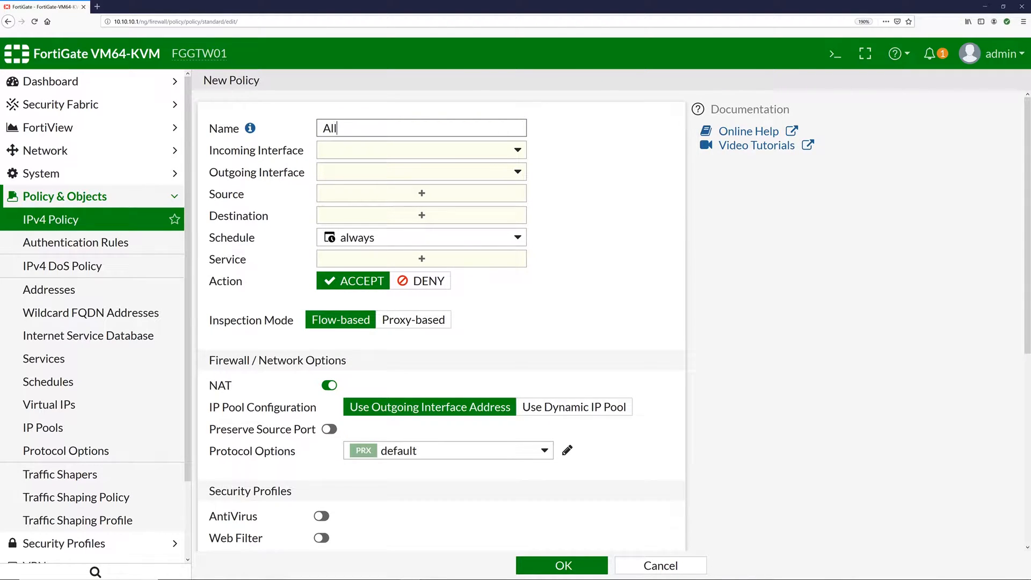
text(ow_Web)
text(_From)
text(_O)
text(utside)
key(BackSpace)
key(BackSpace)
key(BackSpace)
key(BackSpace)
key(BackSpace)
key(BackSpace)
text(Untrust)
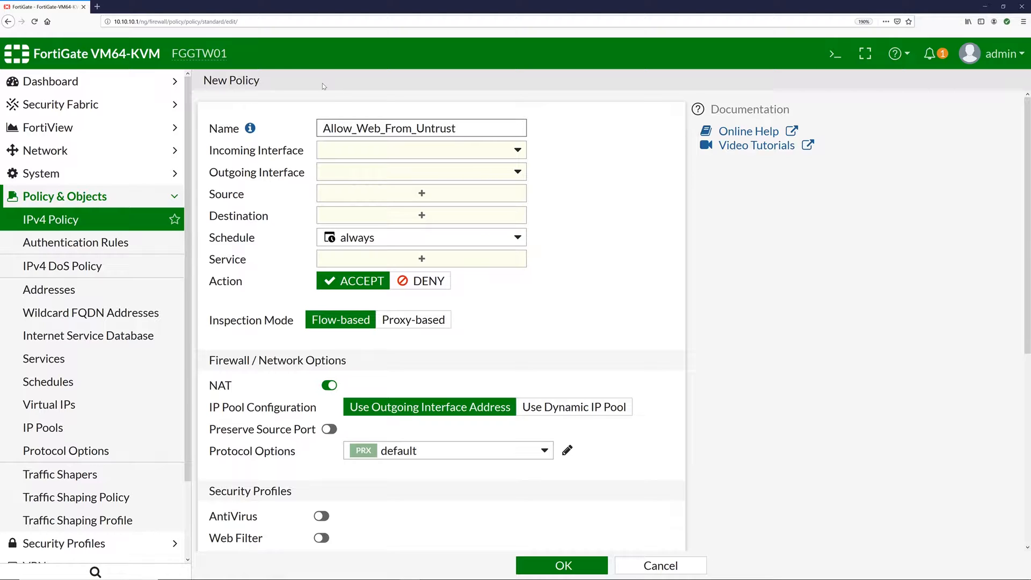
- Set the policy's incoming interface to port3 and outgoing interface to port1
click(357, 149)
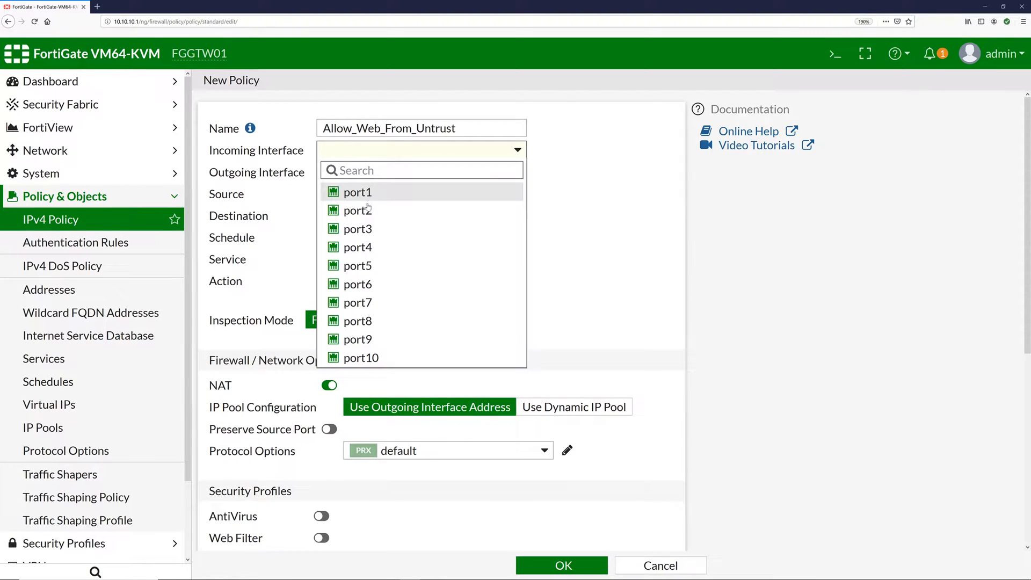
click(358, 228)
click(371, 172)
mouse_move(374, 217)
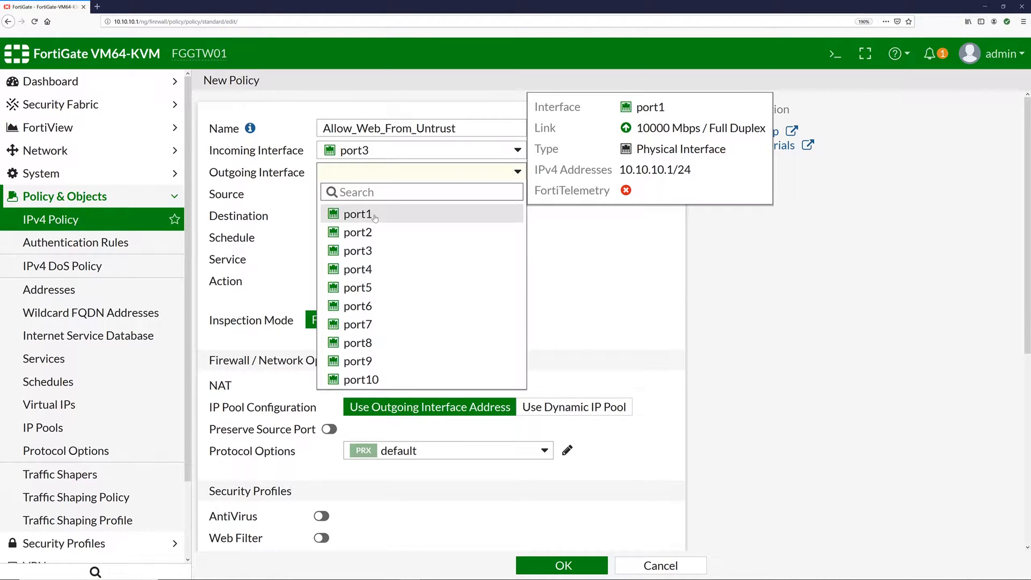
click(374, 217)
click(412, 194)
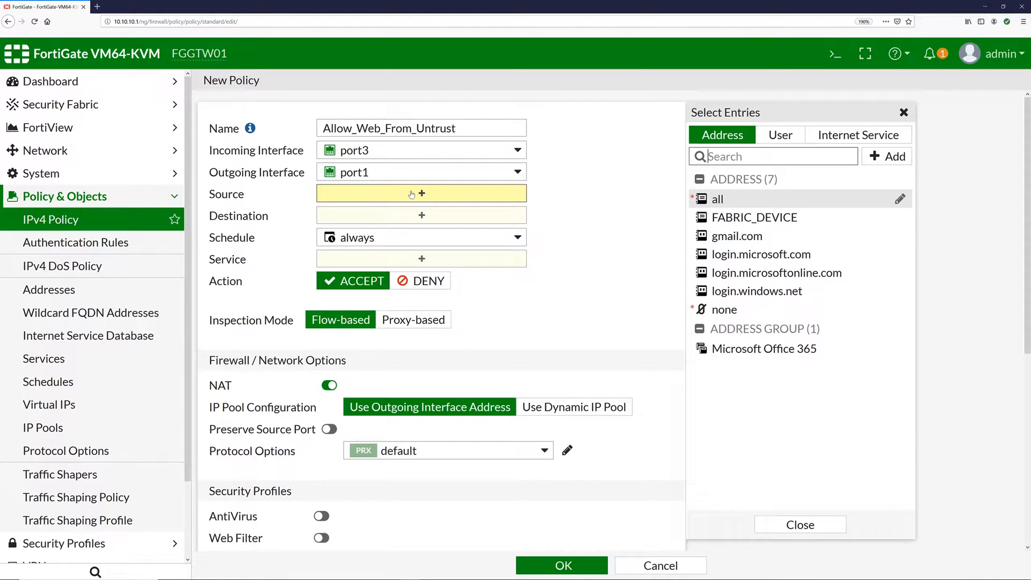
- Set both the policy's source and destination addresses to all
click(743, 204)
click(384, 237)
click(756, 200)
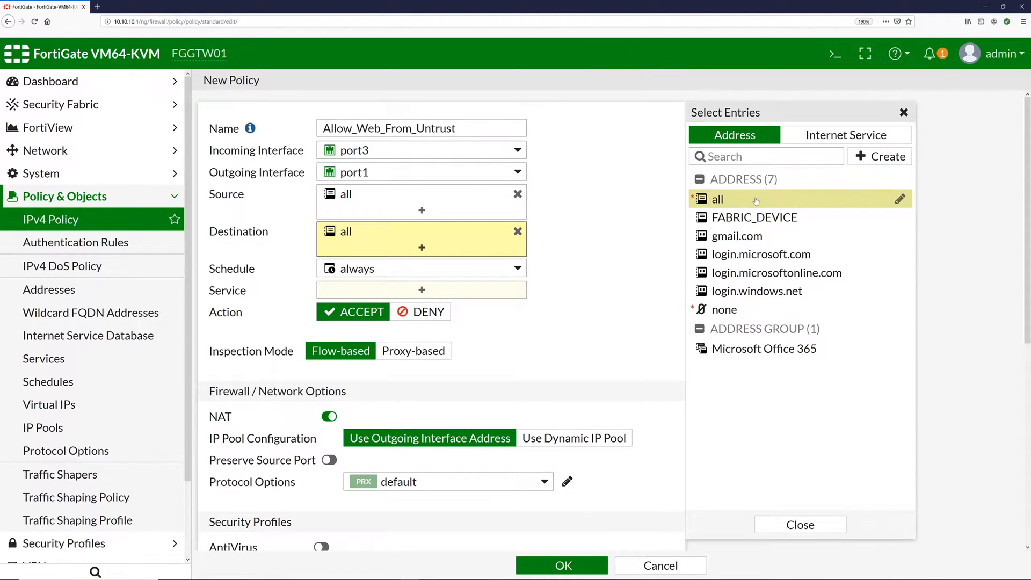
- Add HTTP, HTTPS and DNS (found via search) as the policy's services
mouse_move(390, 272)
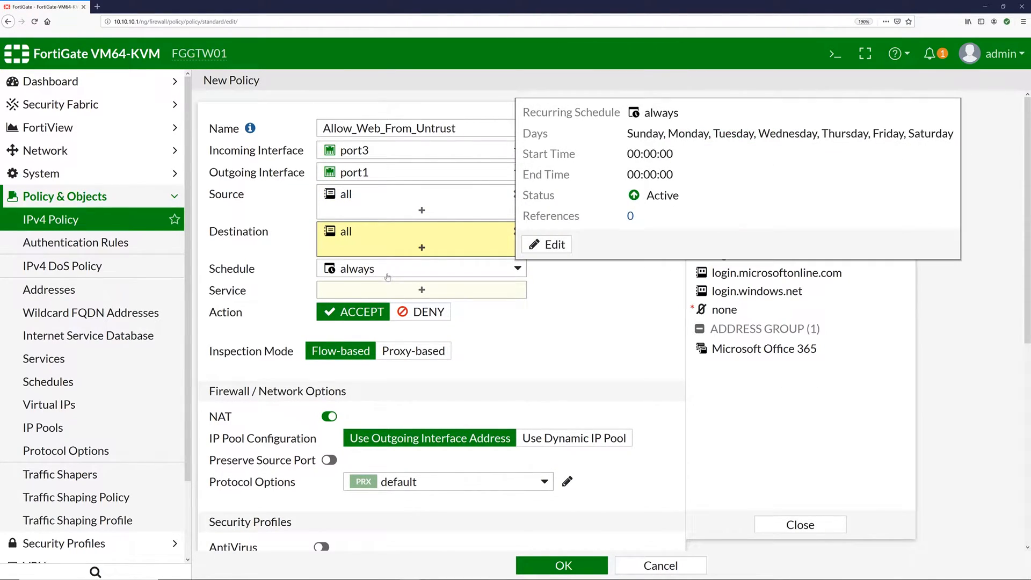
click(382, 290)
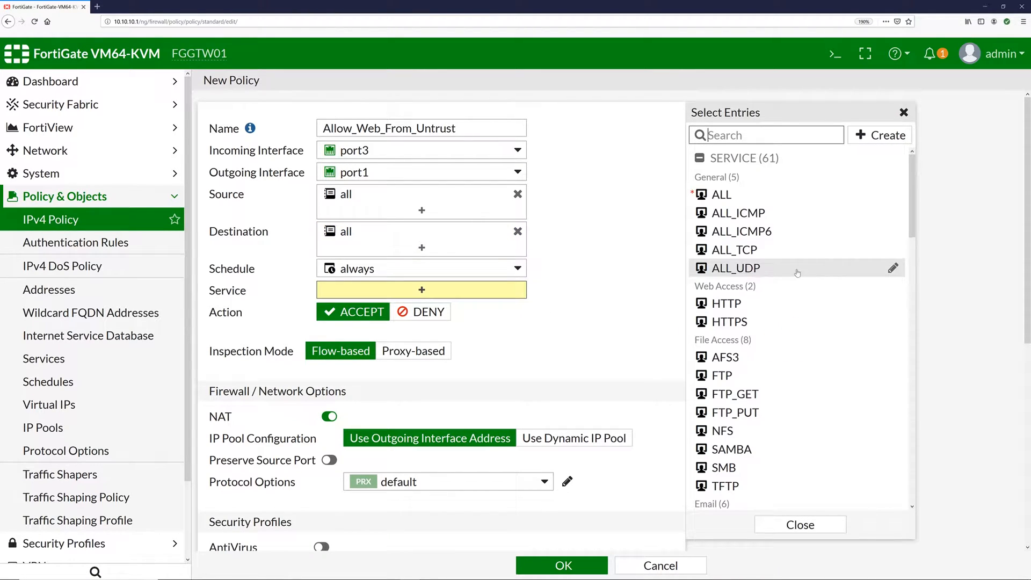
click(749, 305)
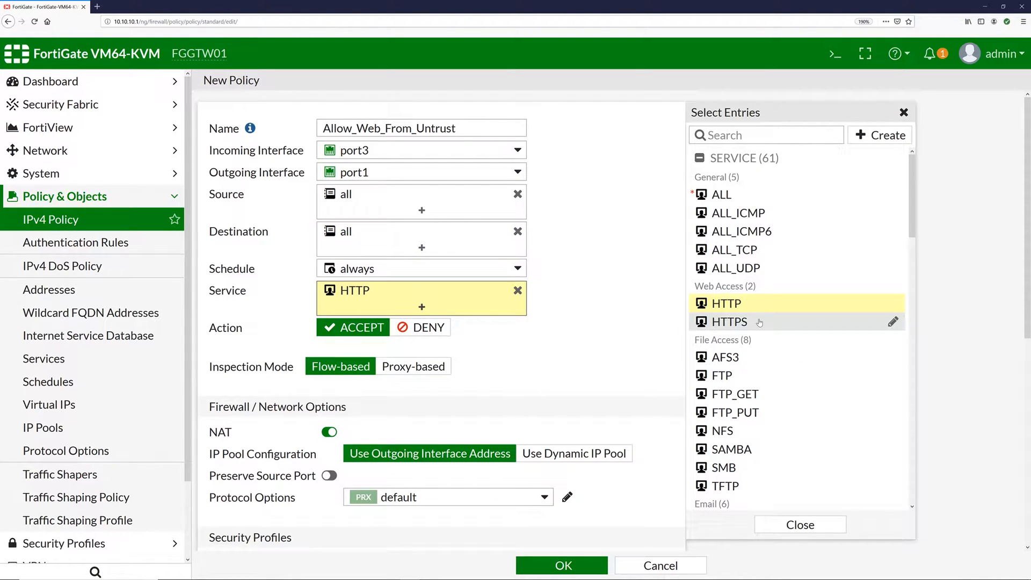
click(759, 323)
click(762, 136)
text(dns)
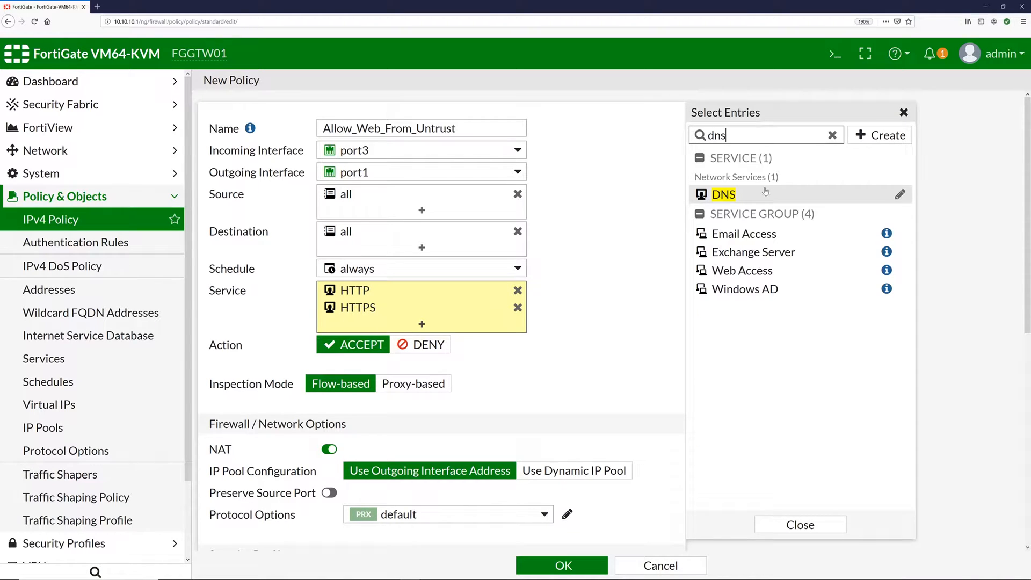
click(762, 195)
click(584, 349)
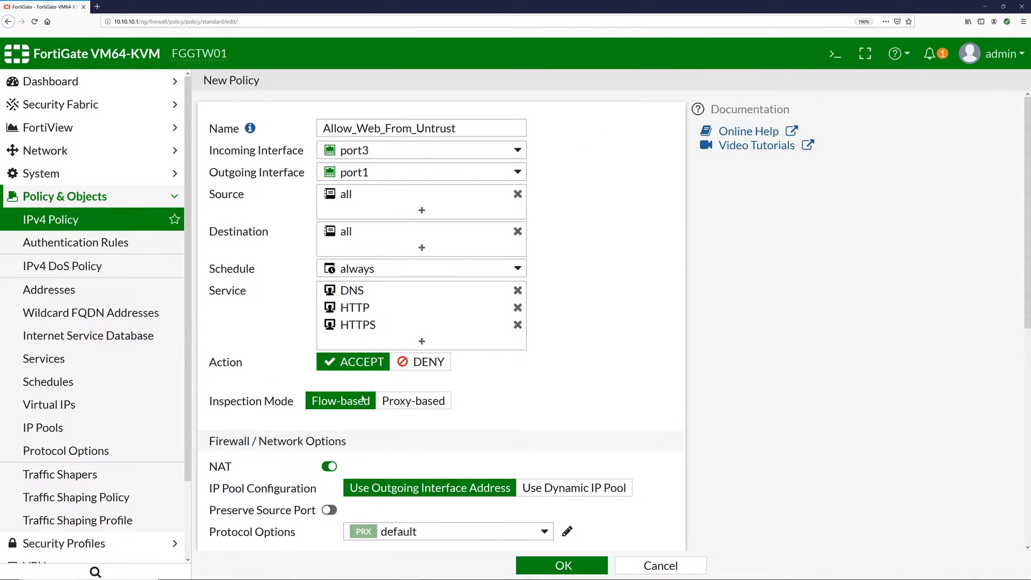
scroll(571, 347, down, 5)
scroll(509, 223, up, 2)
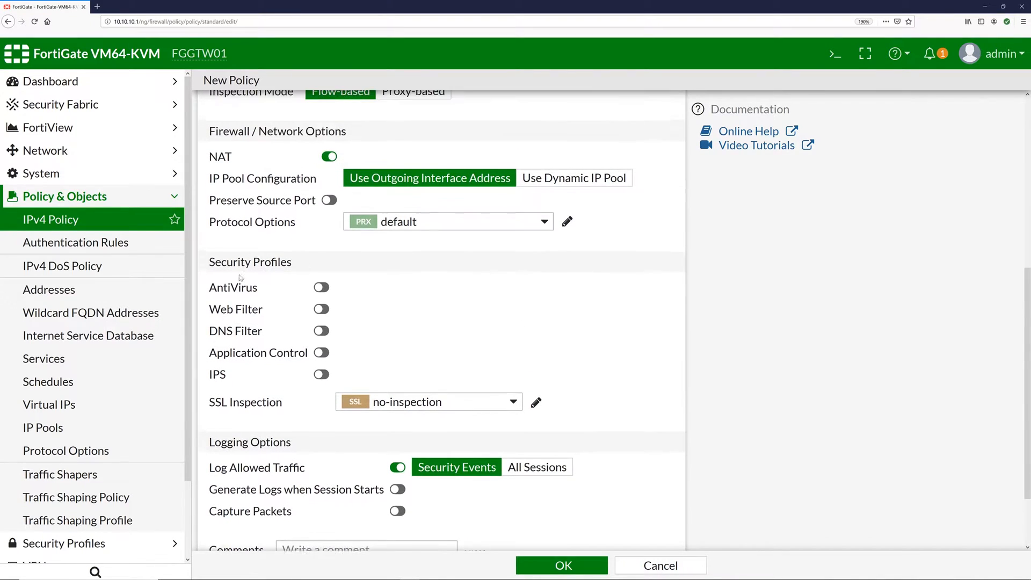
scroll(280, 202, up, 3)
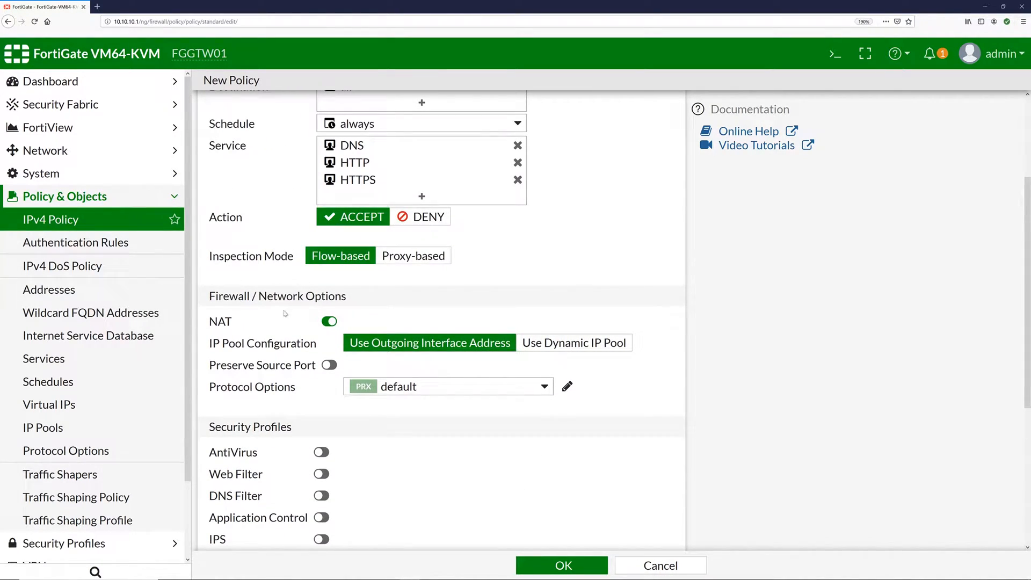
click(329, 321)
click(329, 321)
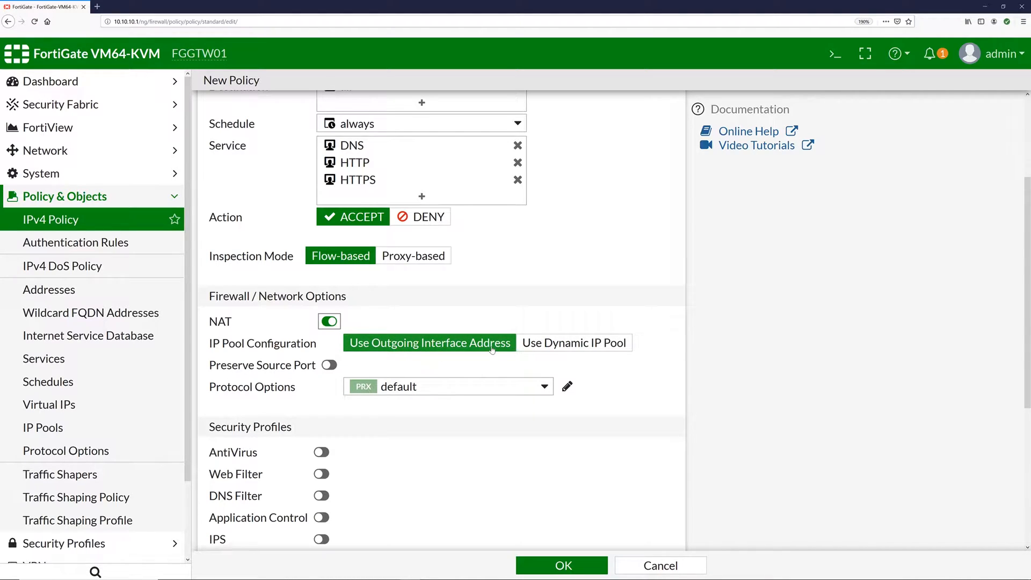
scroll(599, 301, up, 3)
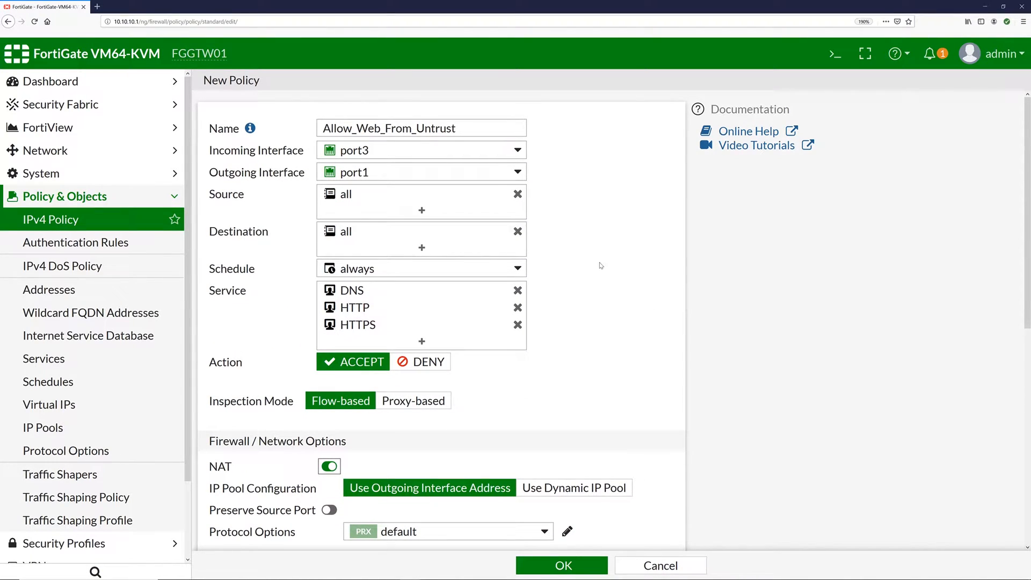
scroll(600, 268, down, 3)
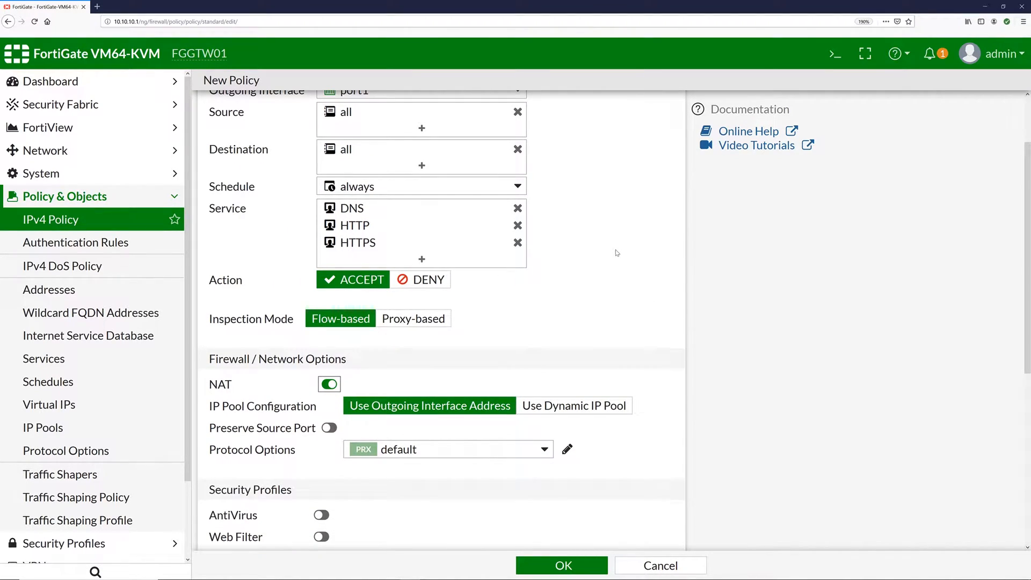
scroll(617, 253, up, 3)
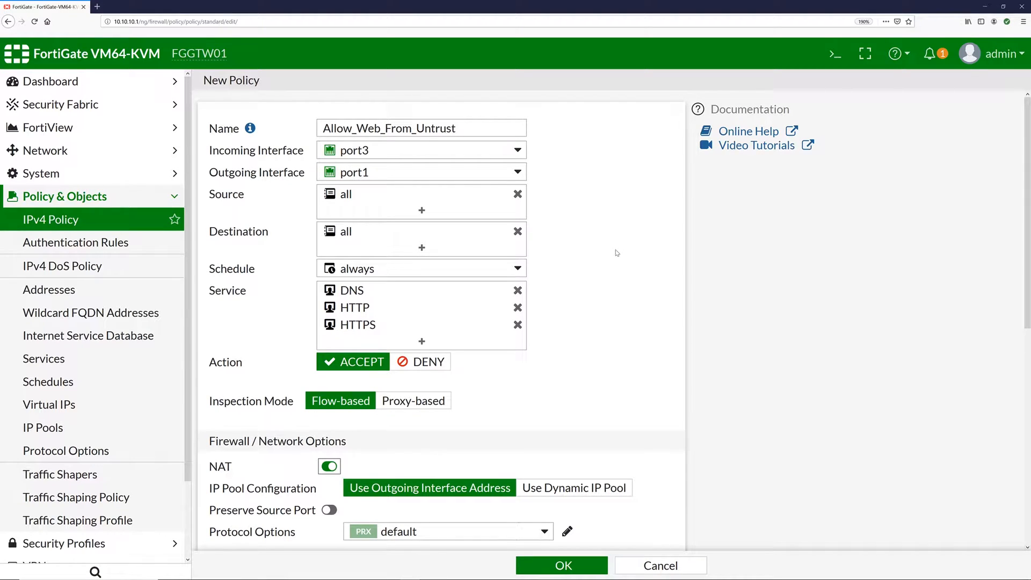
scroll(617, 252, down, 9)
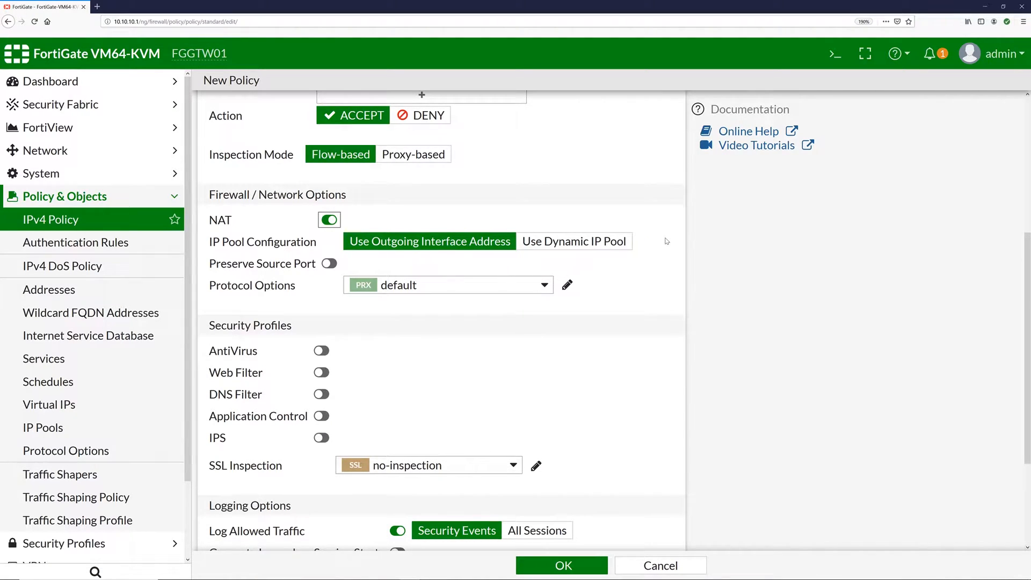
scroll(666, 241, up, 9)
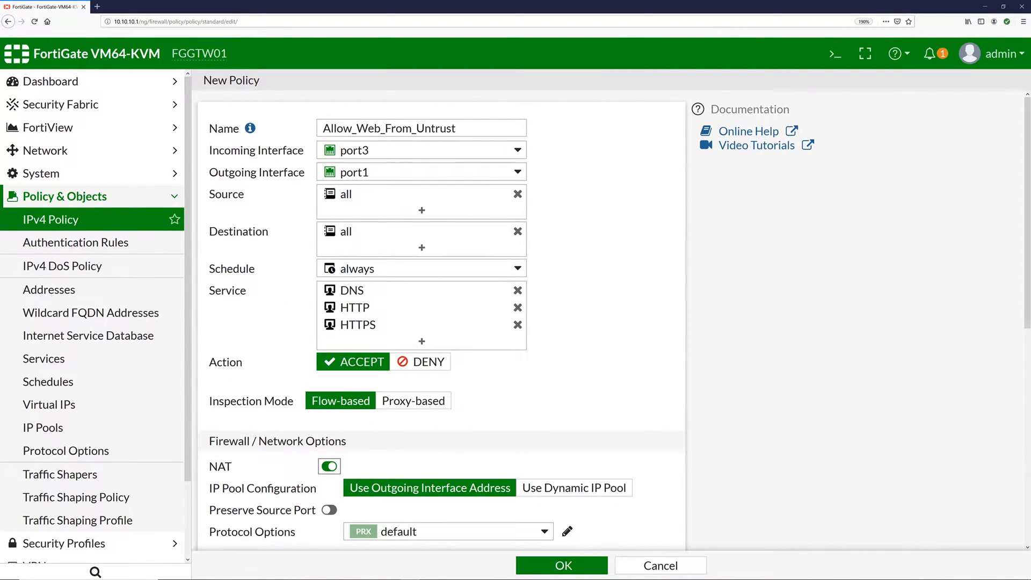
- Rename the policy Allow_Web_To_Trust2, log all sessions, and save it
drag(457, 128, 386, 129)
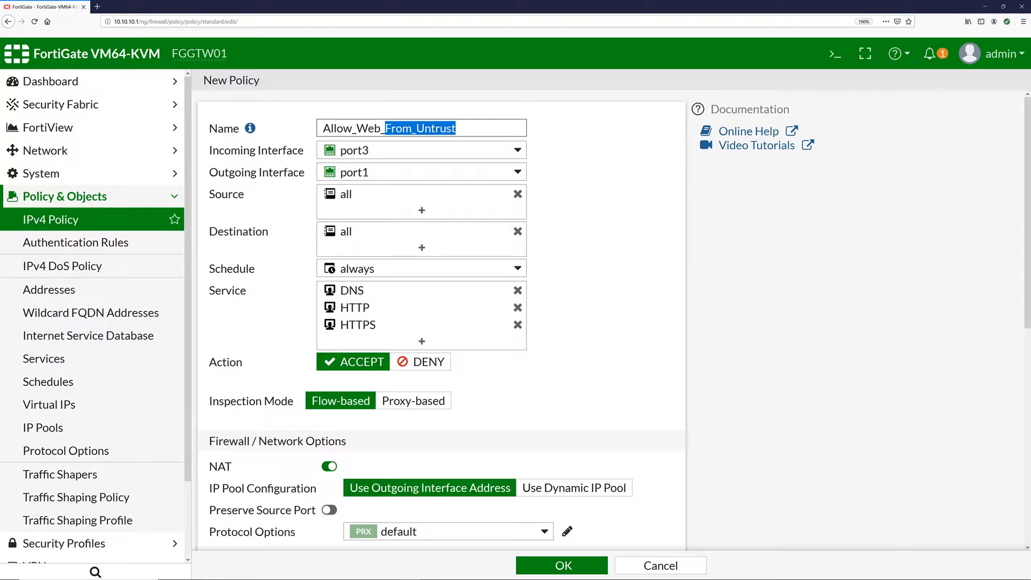
text(T)
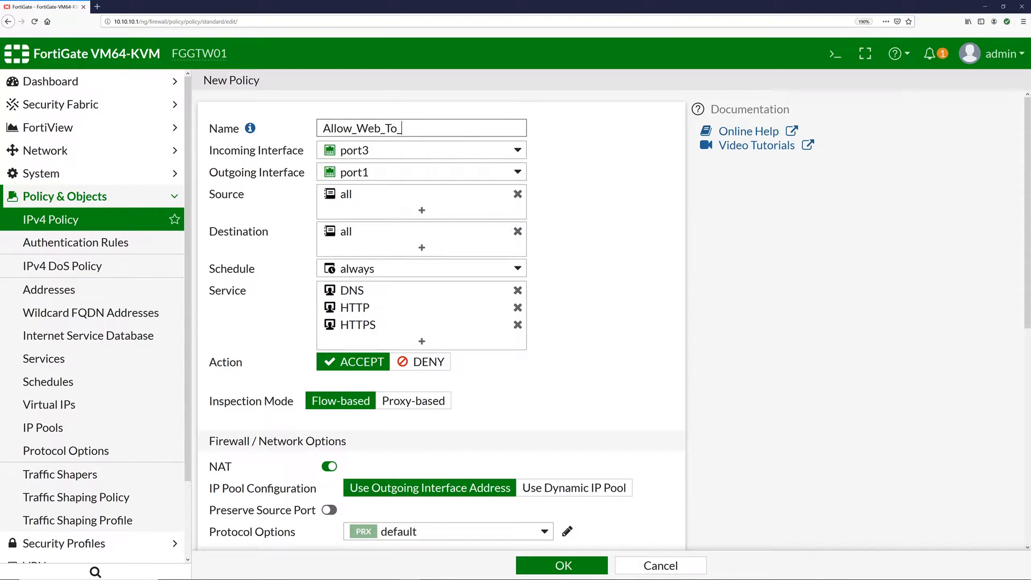
text(o_Trust2)
scroll(576, 177, down, 6)
scroll(594, 285, down, 2)
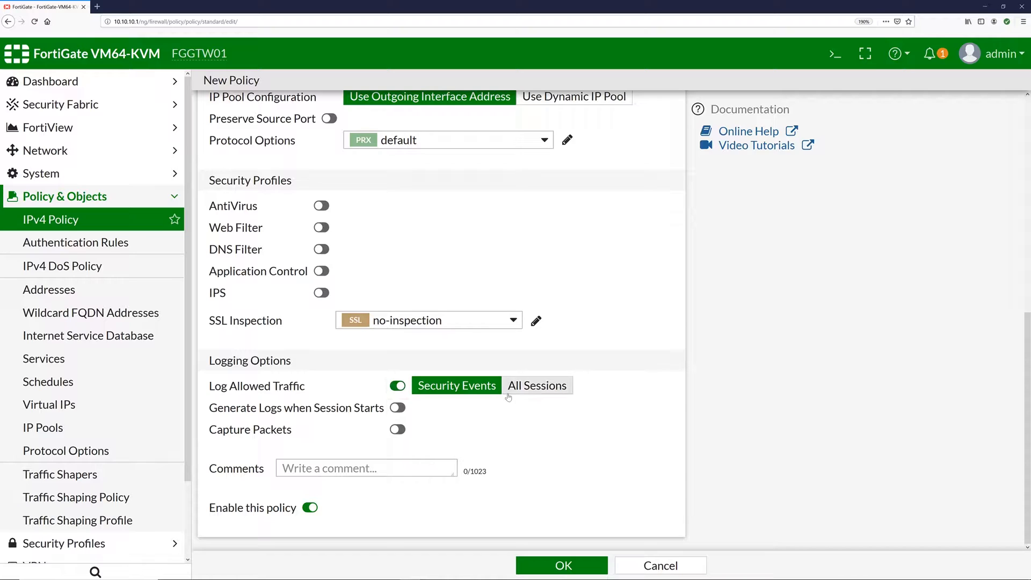
click(539, 391)
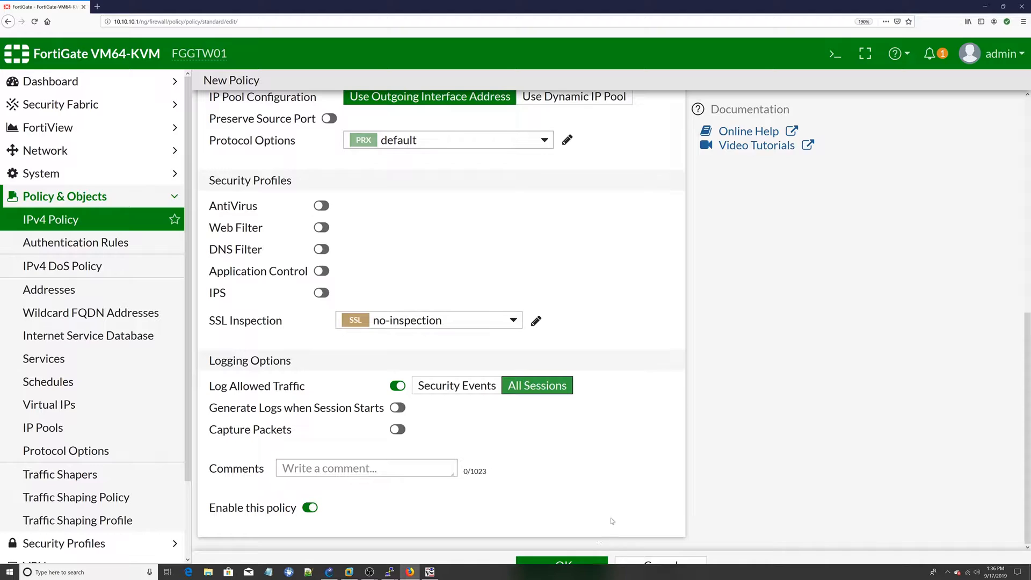
click(564, 565)
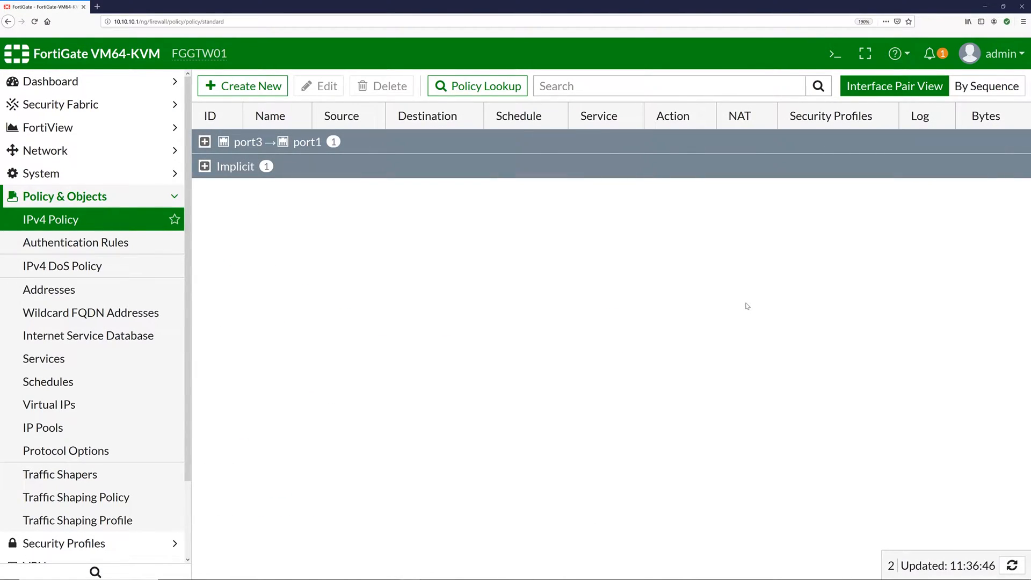
- Change Allow_Web_To_Trust2's outgoing interface from port1 to port2 and save it
click(205, 142)
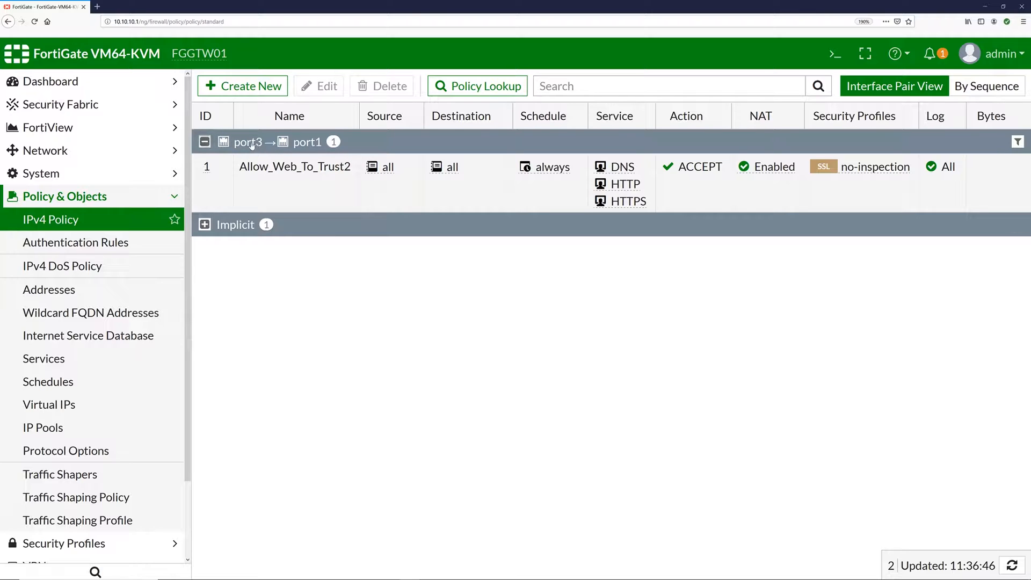
double_click(344, 166)
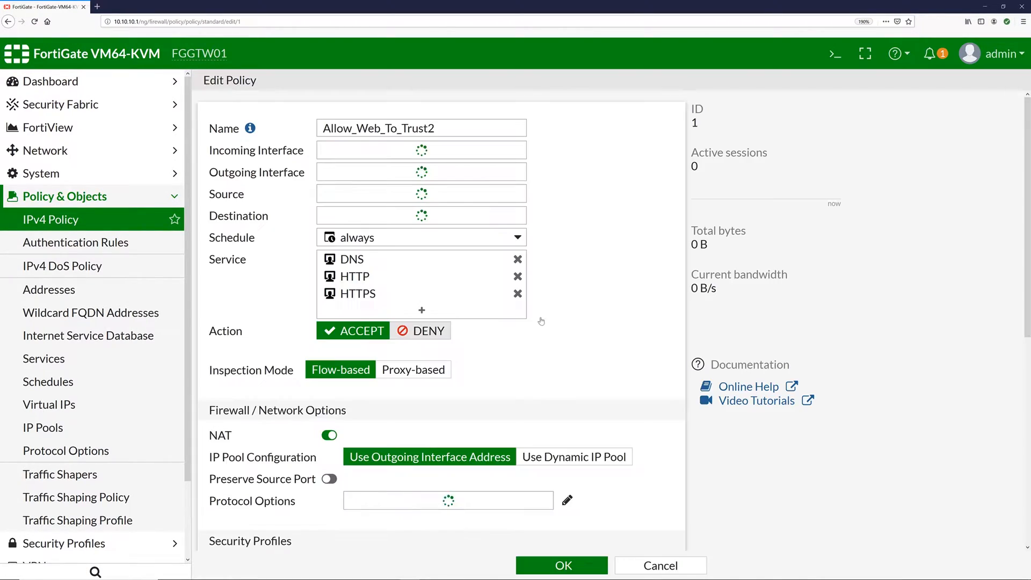
click(374, 172)
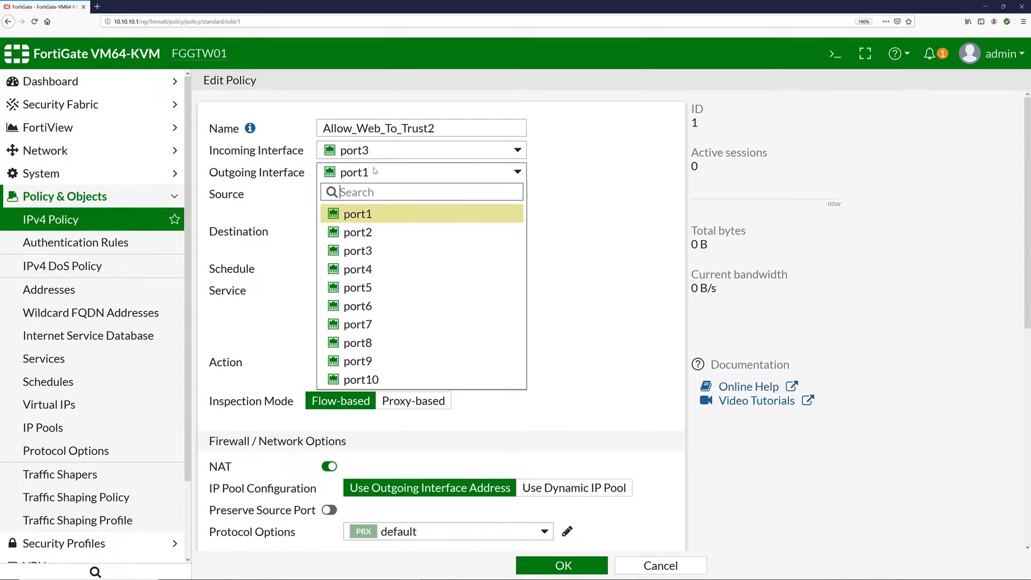
click(361, 233)
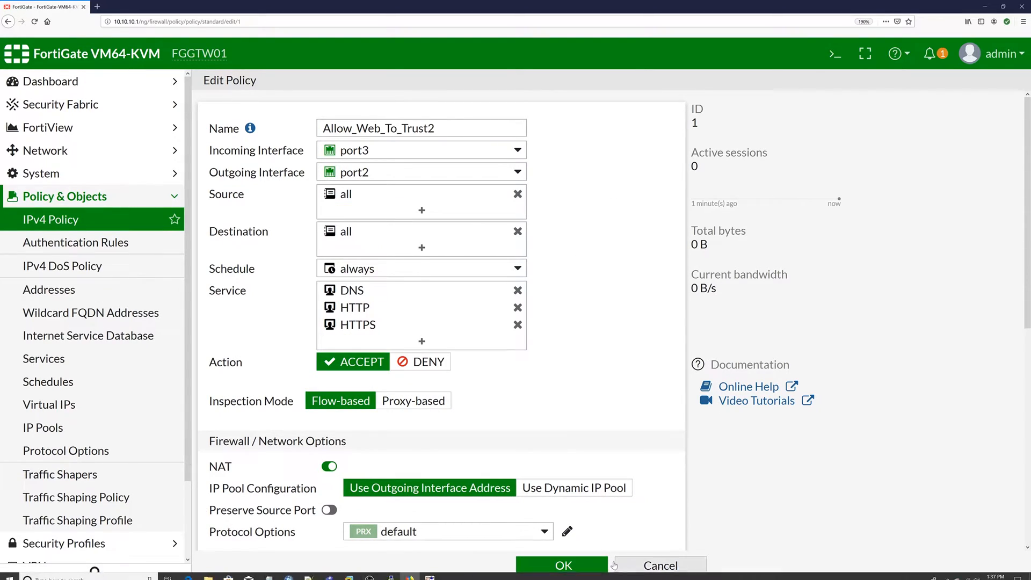
click(562, 565)
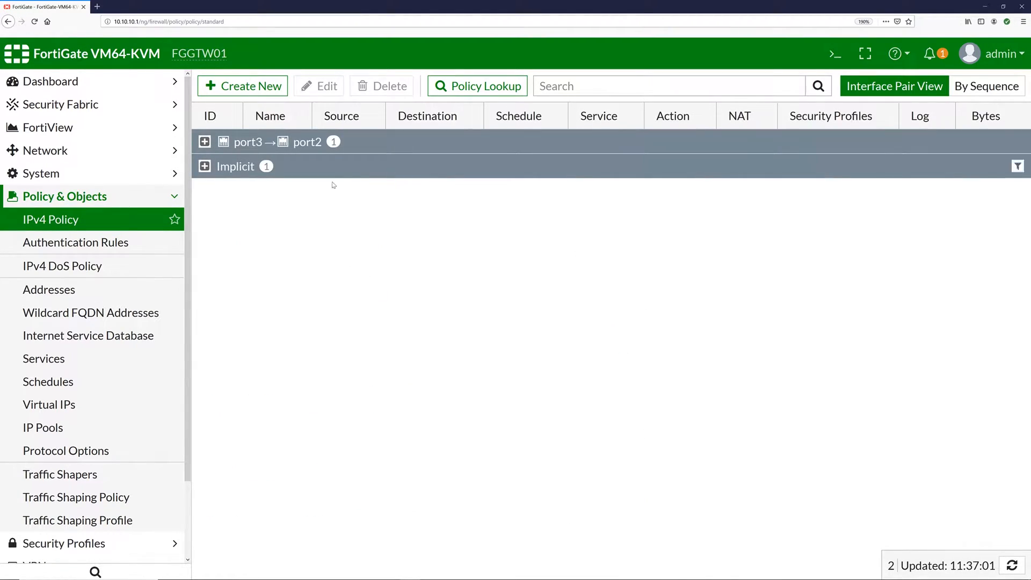
- Review port3's interface settings (10.10.1.1/255.255.255.0) and close them with OK
click(246, 143)
double_click(298, 281)
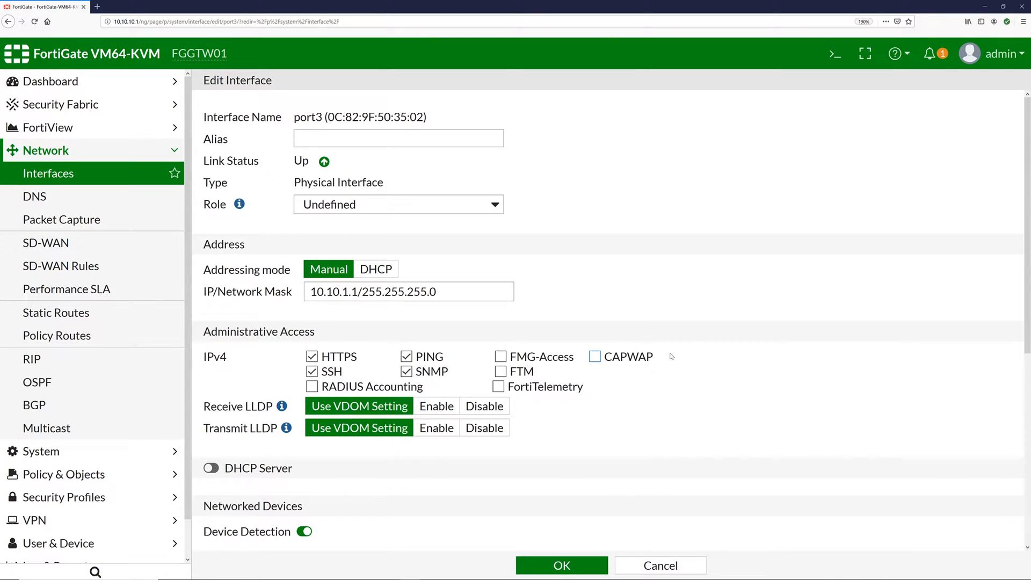
scroll(671, 356, down, 5)
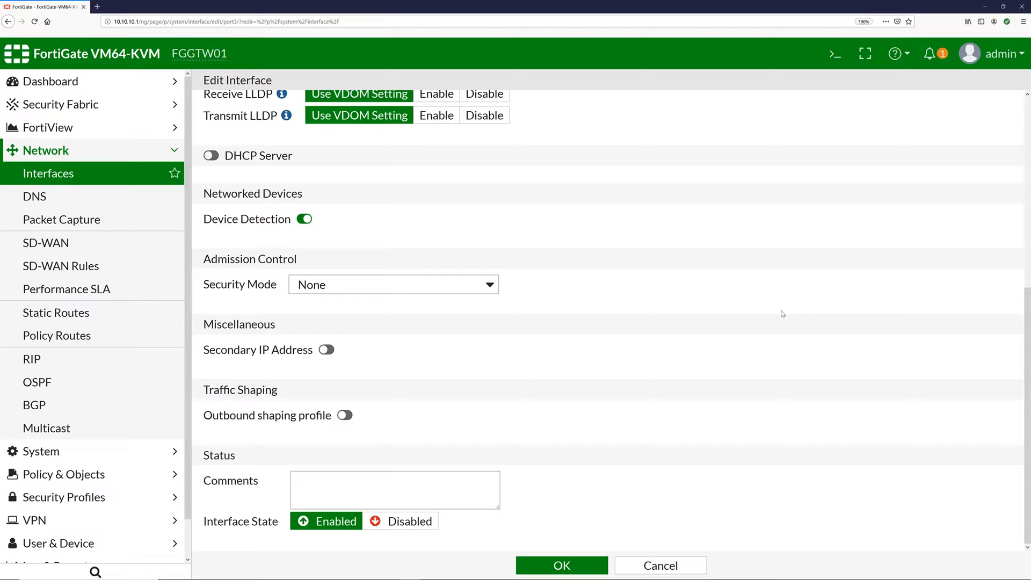
scroll(781, 320, up, 3)
scroll(780, 323, down, 3)
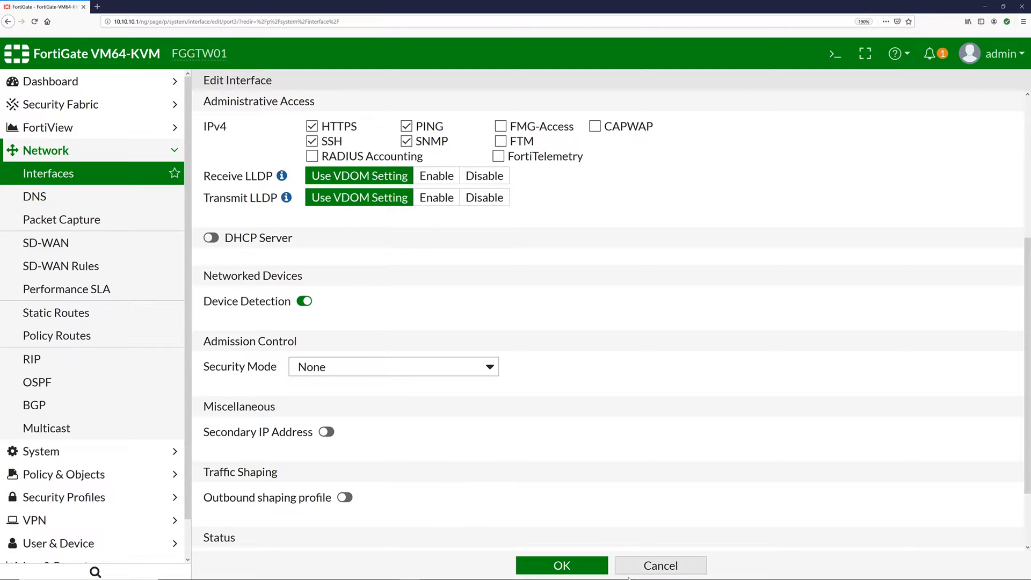
click(660, 565)
- Load the Mozilla Community page in the Ubuntu VM's Firefox, then close the VNC viewer
key(alt+Tab)
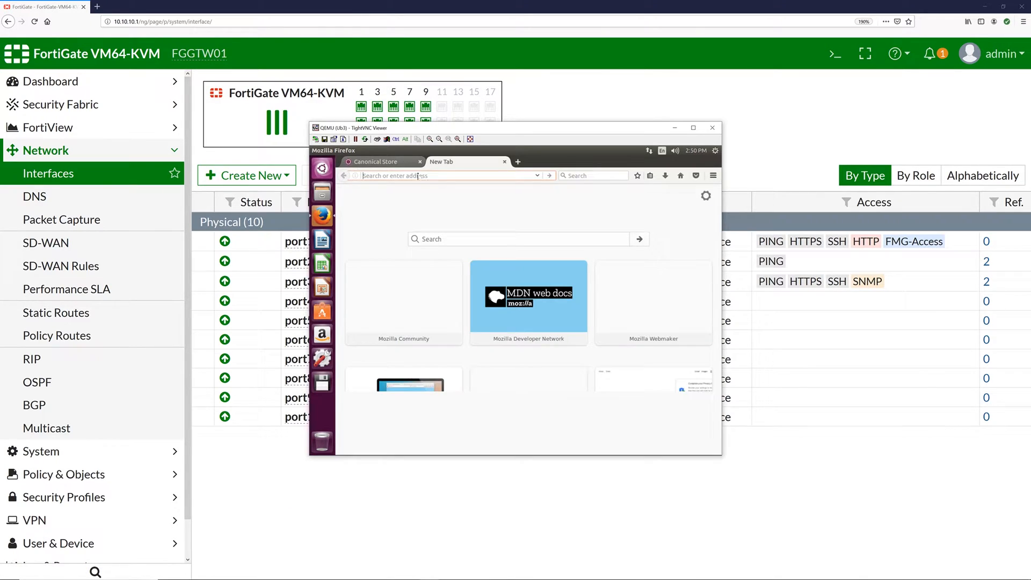
click(468, 307)
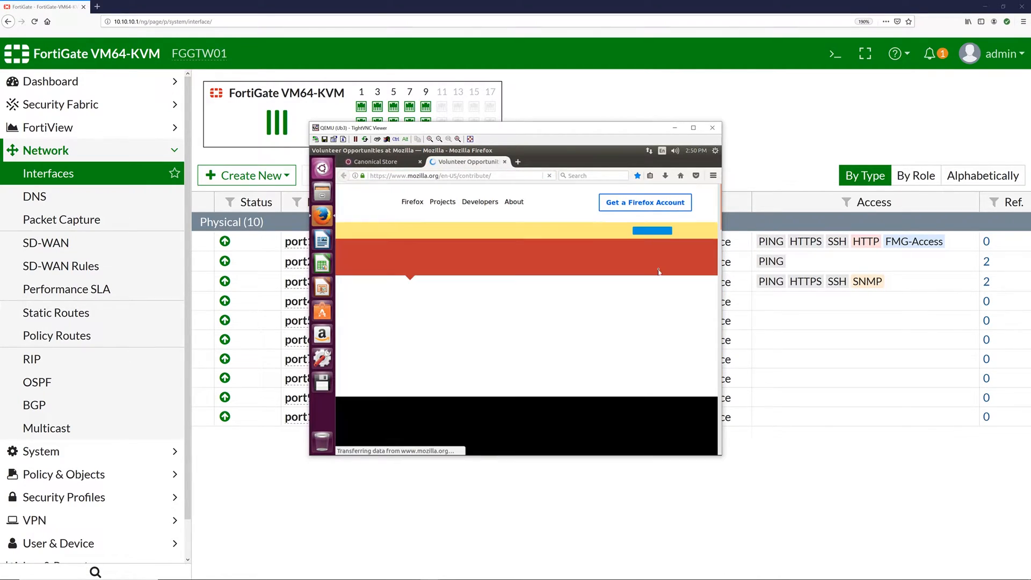
scroll(622, 316, down, 1)
scroll(622, 316, down, 1)
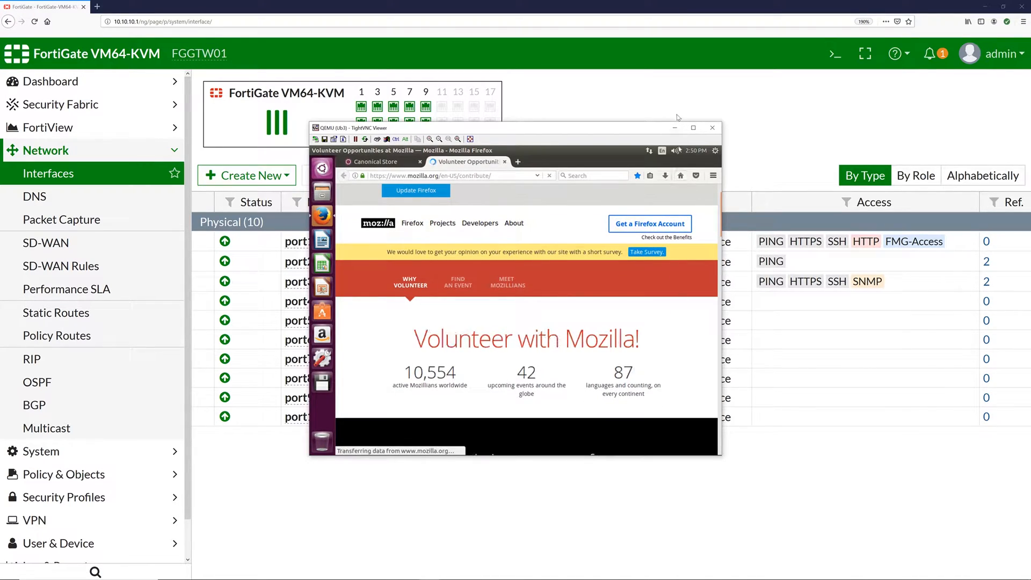
click(710, 129)
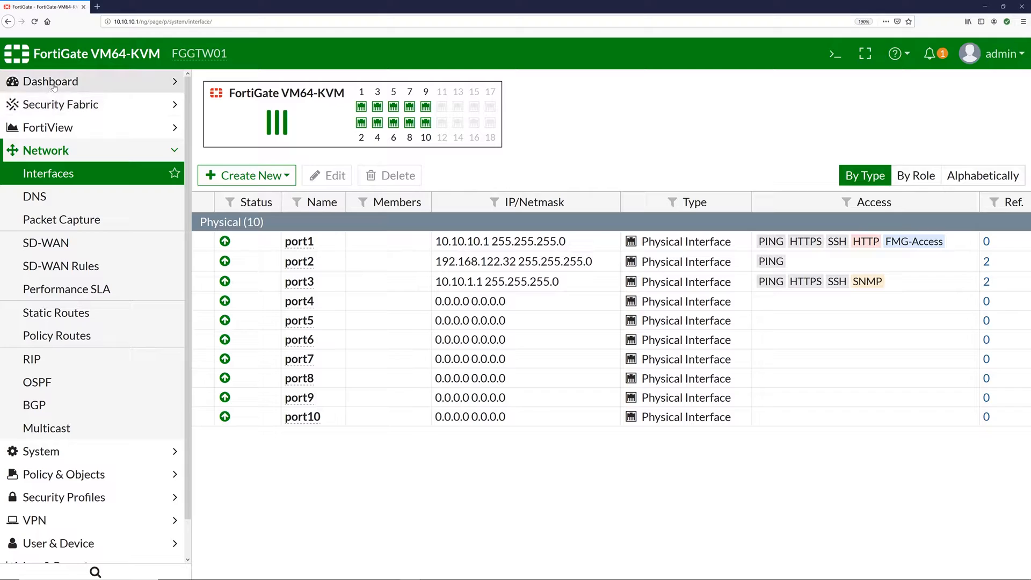
- Return to Policy & Objects > IPv4 Policy and select the Allow_Web_To_Trust2 policy
click(131, 81)
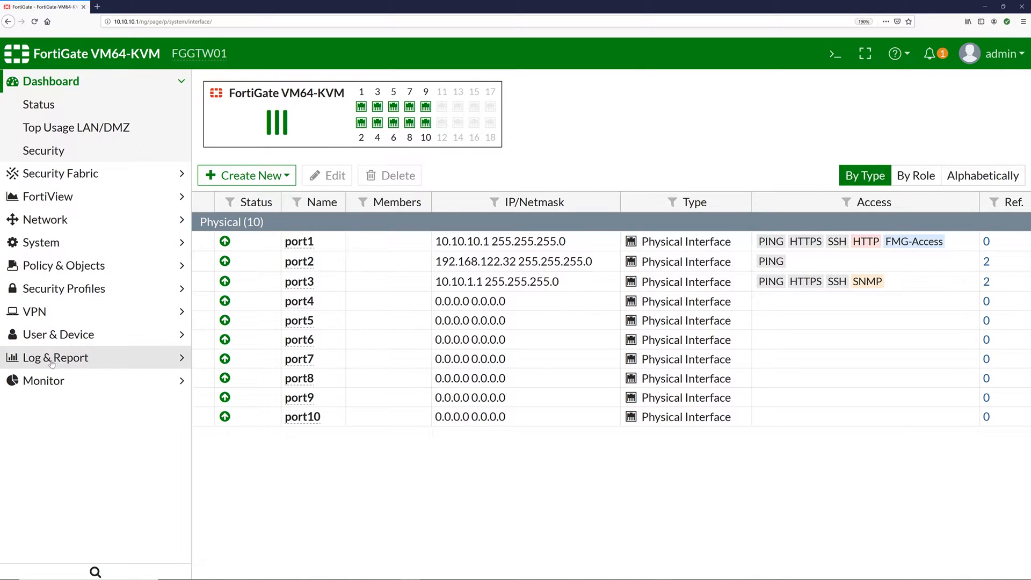
click(157, 329)
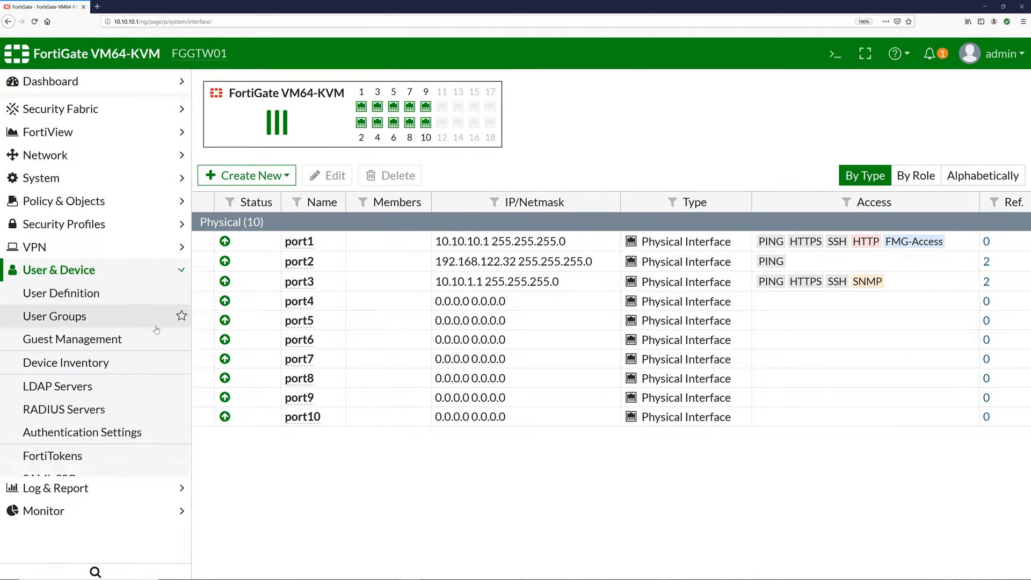
click(161, 266)
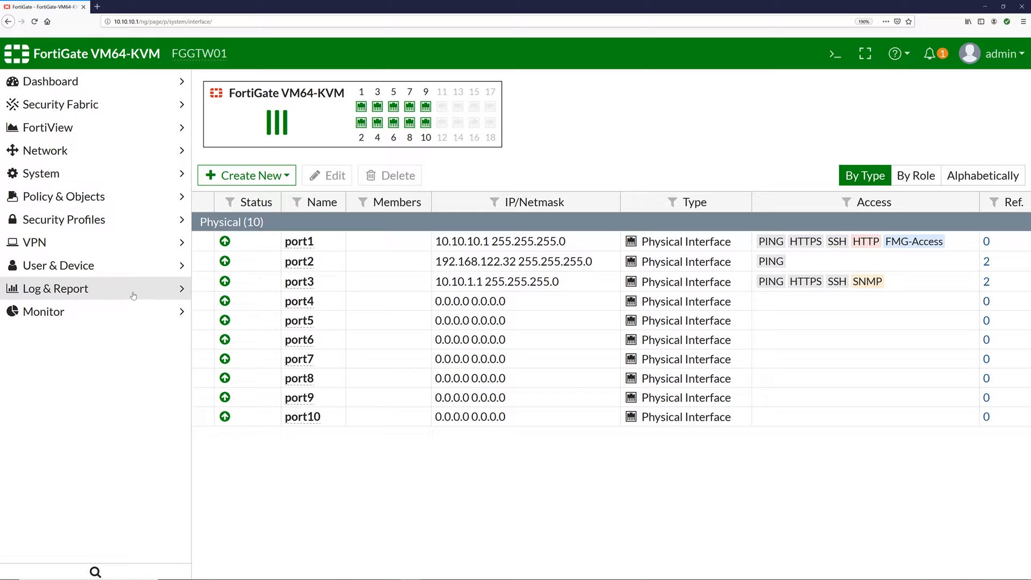
click(150, 197)
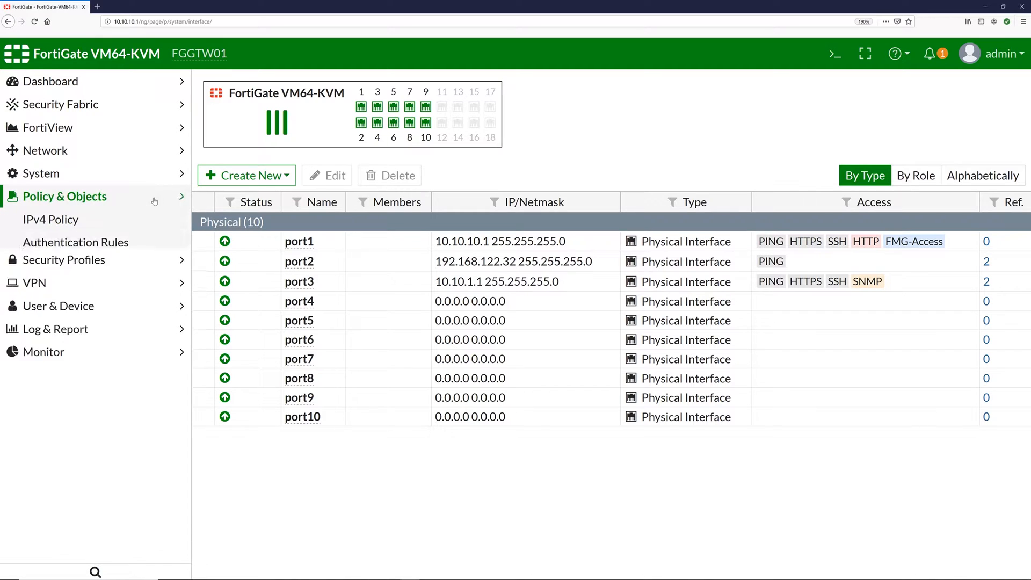
click(99, 221)
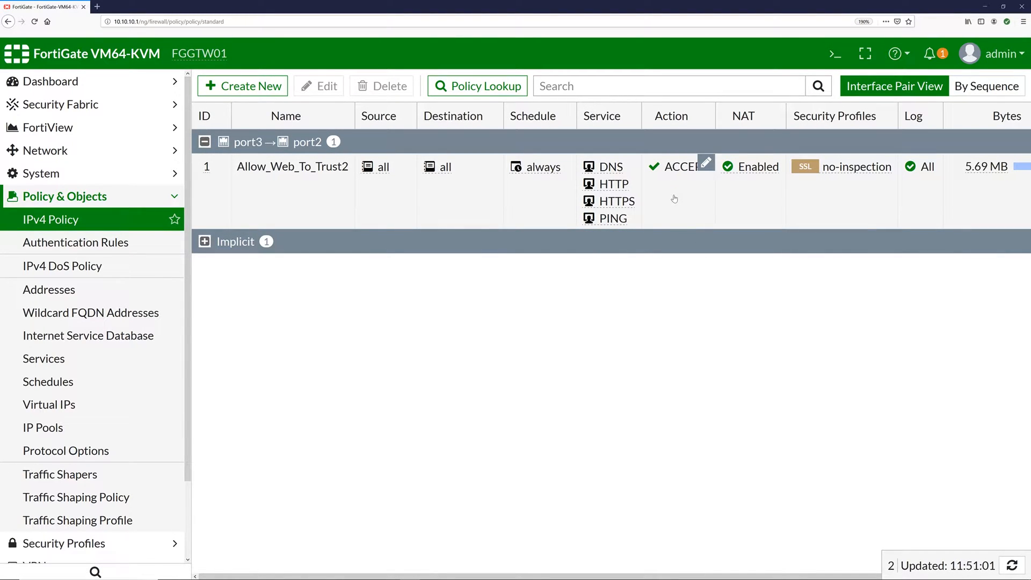
click(359, 201)
- Show the forward traffic logs matching policy 1 and scroll through them
right_click(324, 200)
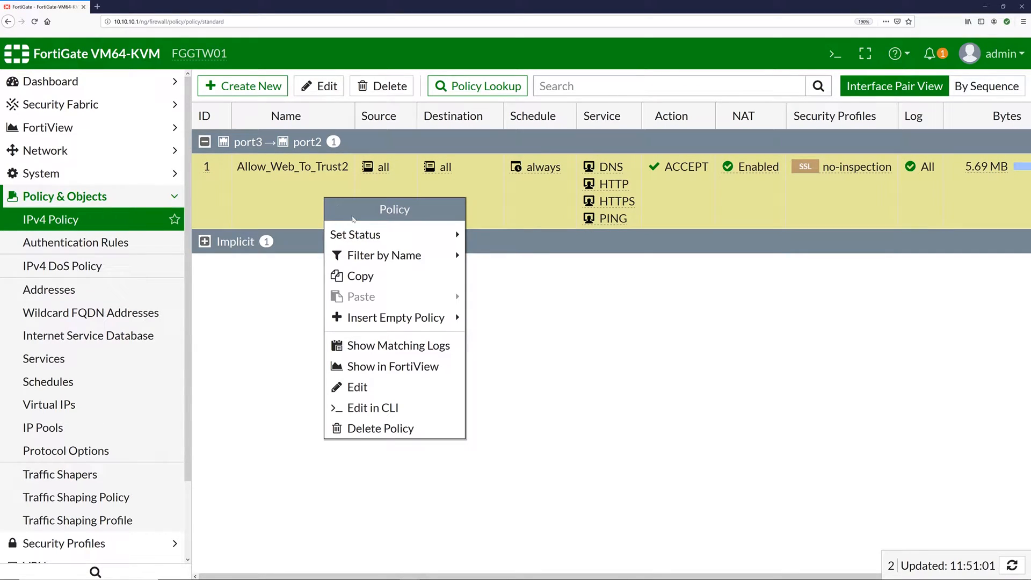
mouse_move(391, 322)
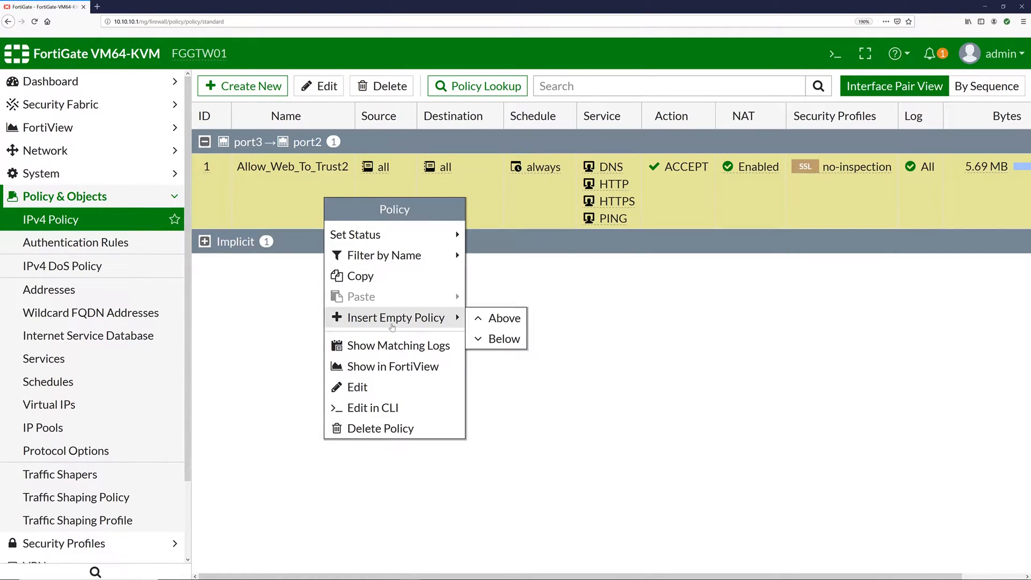
click(395, 351)
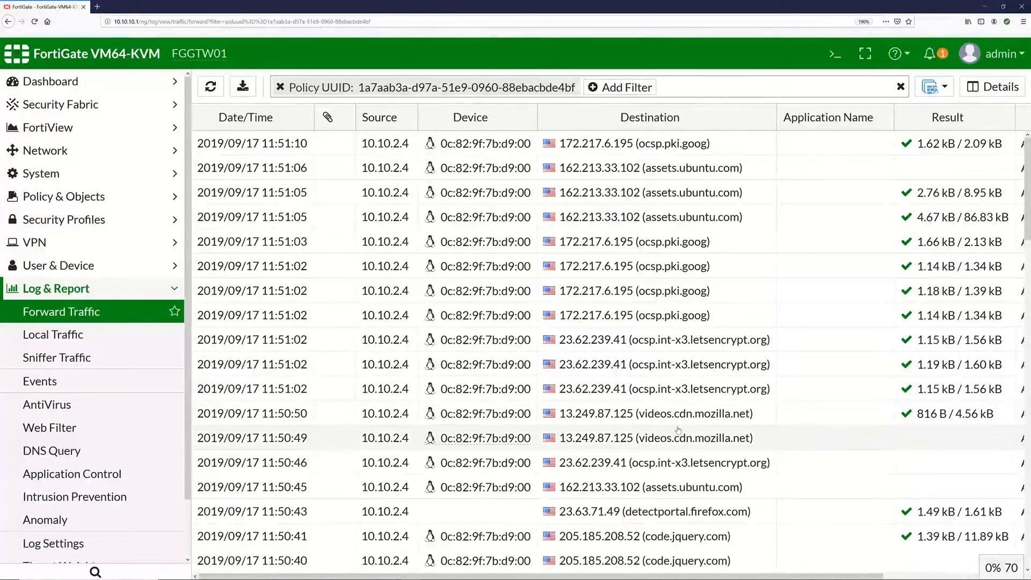
scroll(591, 160, down, 5)
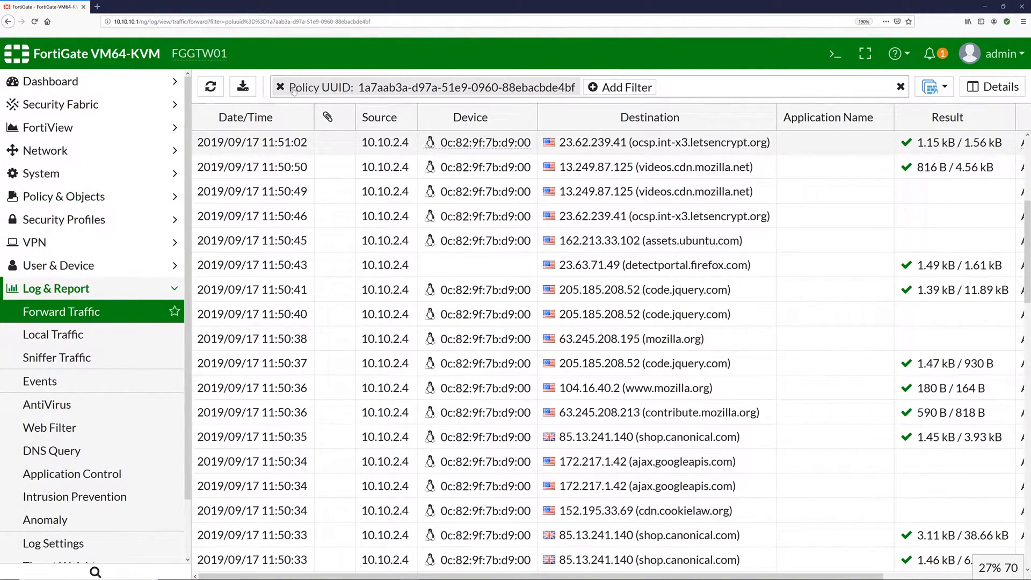
scroll(692, 177, down, 10)
scroll(694, 310, up, 12)
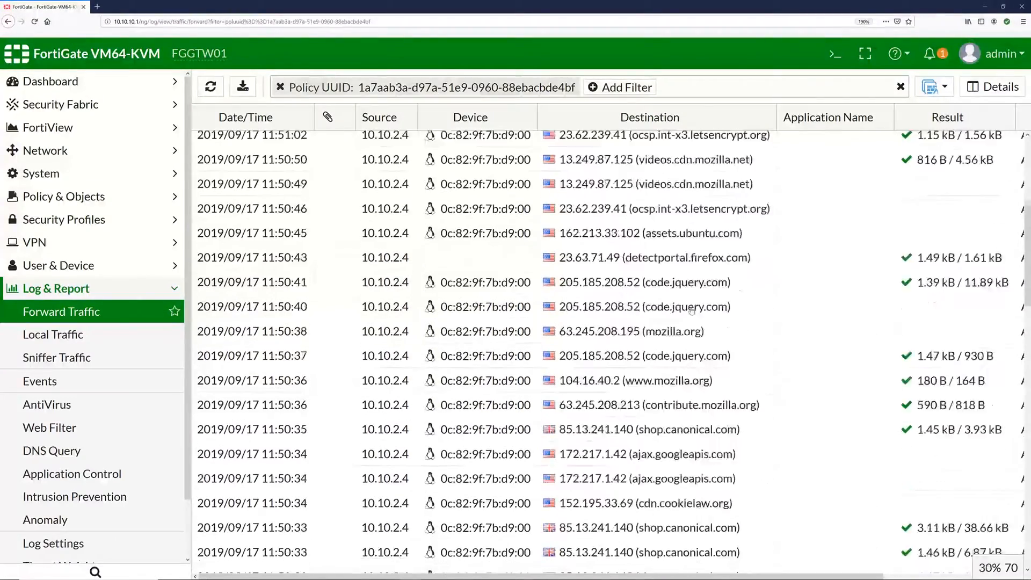
scroll(693, 310, up, 3)
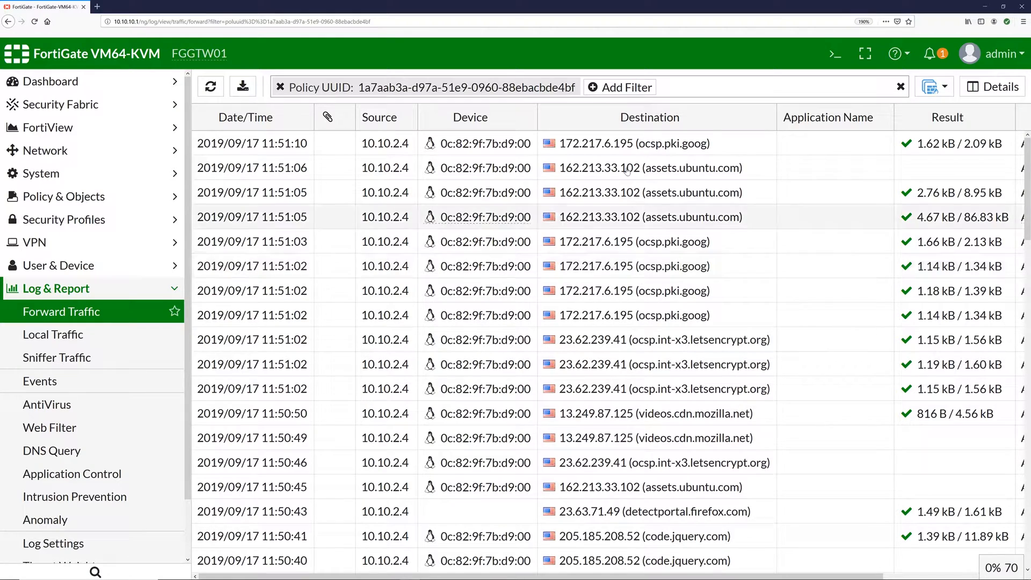
- Abandon an attempted log filter and refresh the Forward Traffic log for newer entries
click(623, 87)
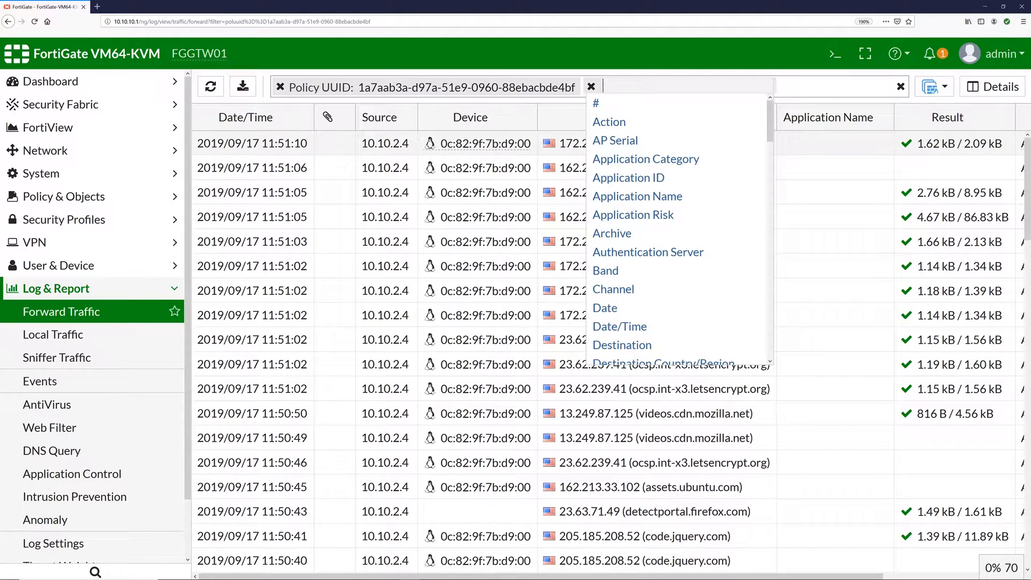
text(ht)
key(BackSpace)
key(BackSpace)
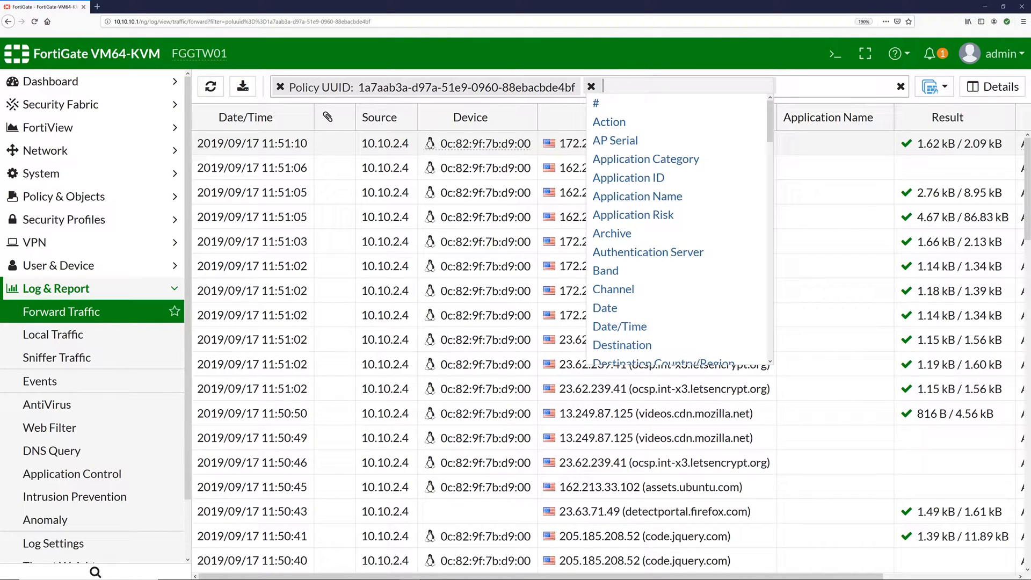
scroll(637, 254, down, 3)
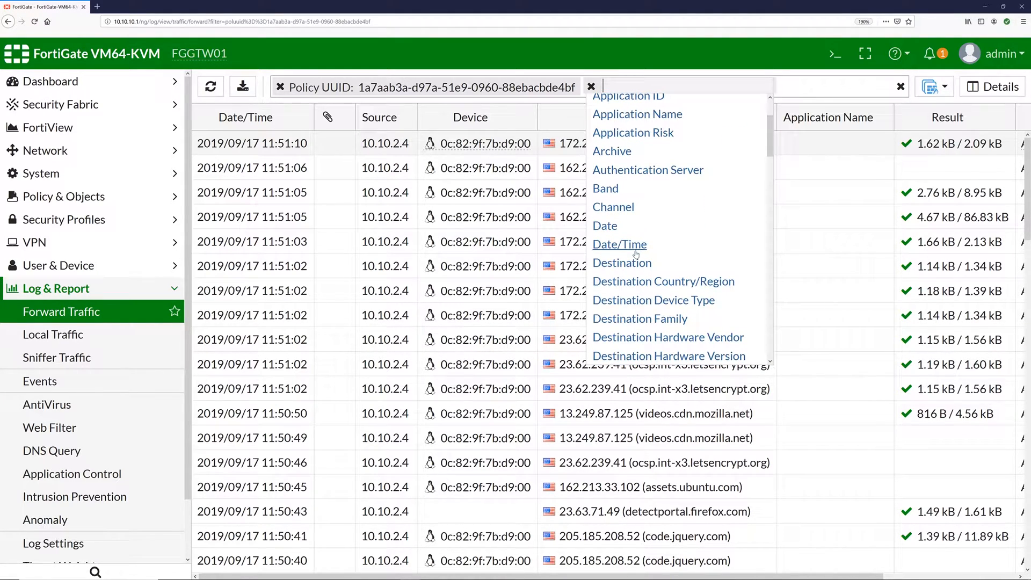
key(Escape)
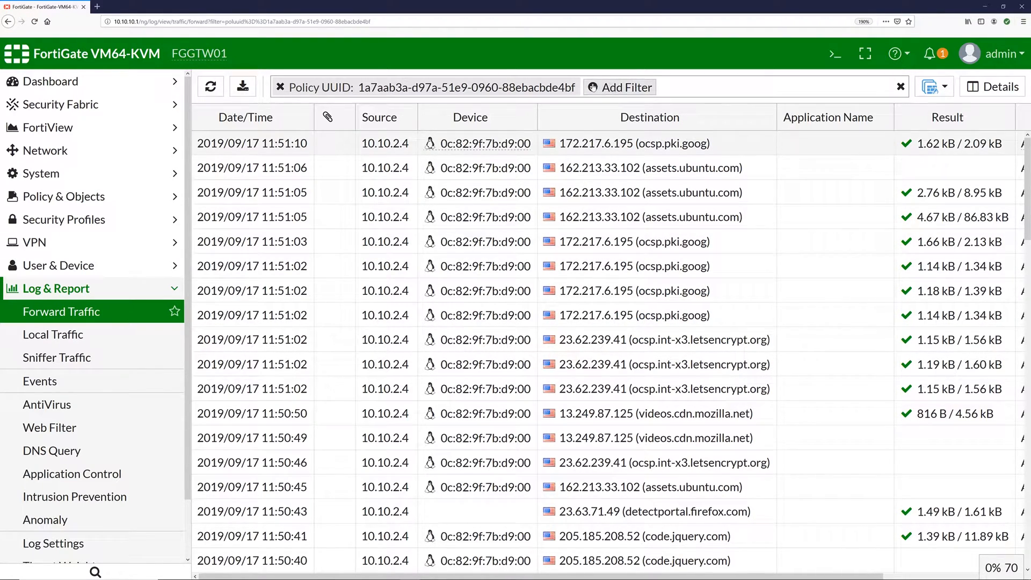
click(101, 311)
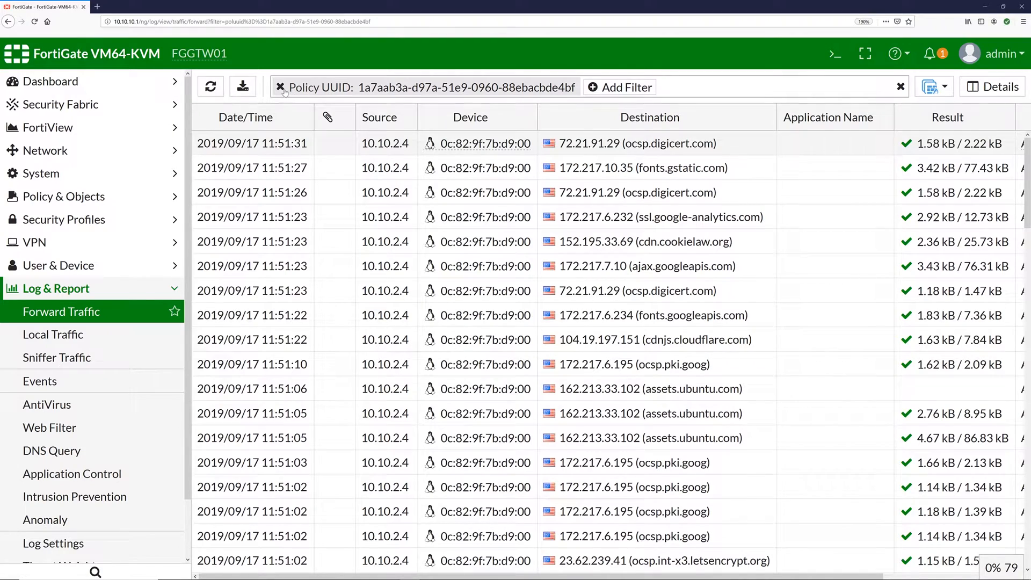
- Remove the Policy UUID filter, cancel a log download, and open the Sniffer Traffic log
click(279, 88)
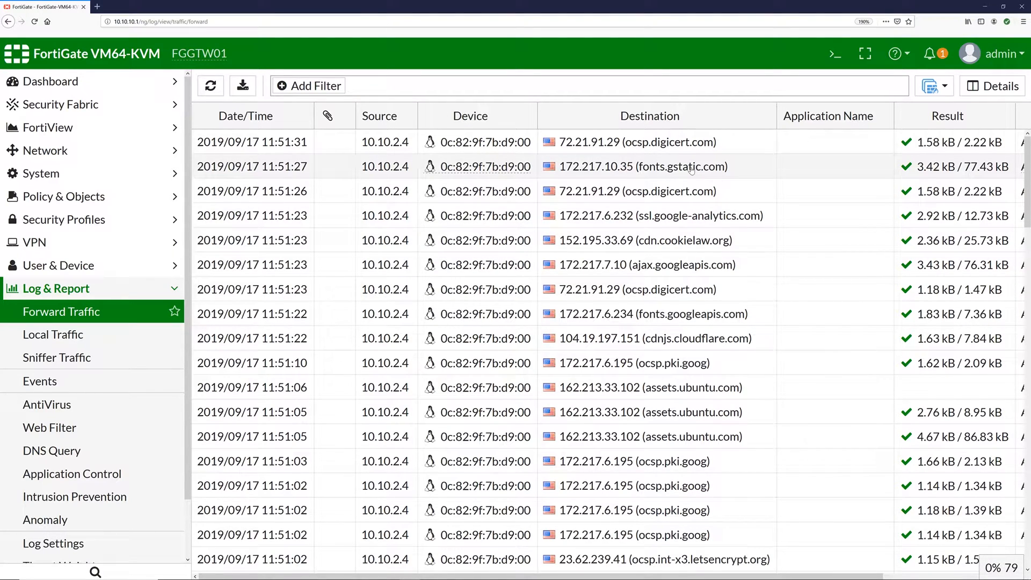
click(242, 85)
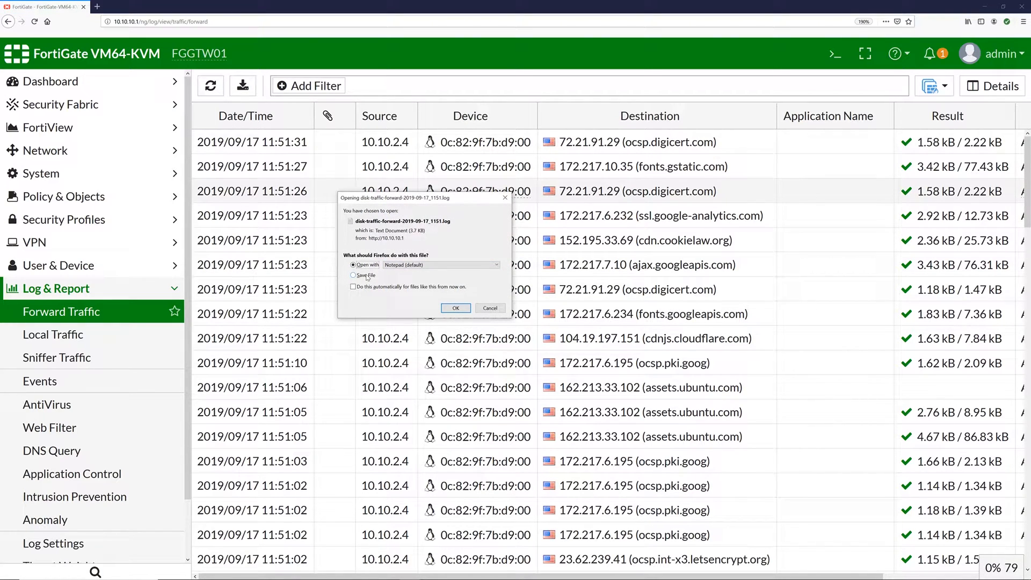
click(482, 310)
click(72, 358)
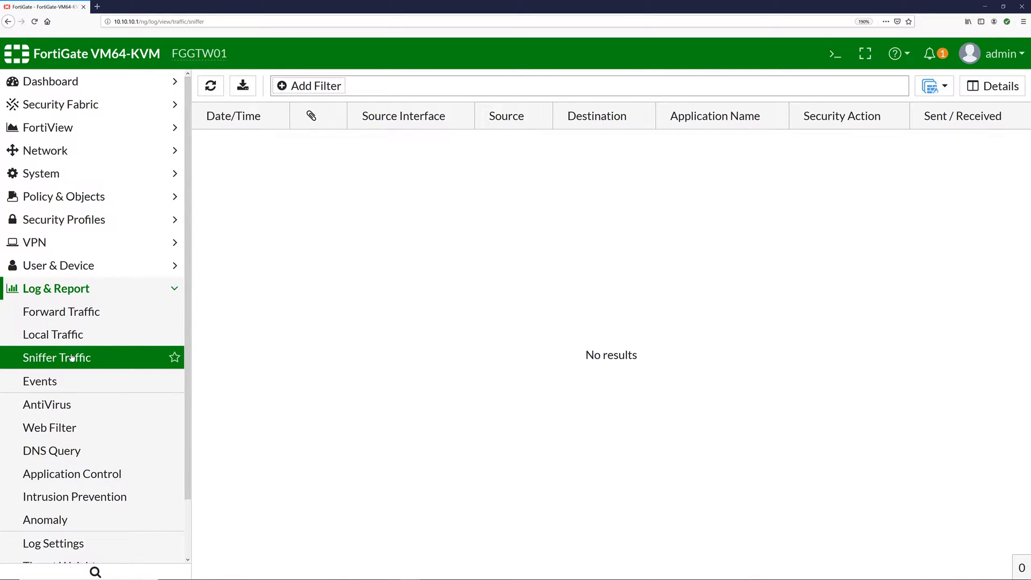
- Review the system event, antivirus, web filter, DNS query and application control logs
click(52, 381)
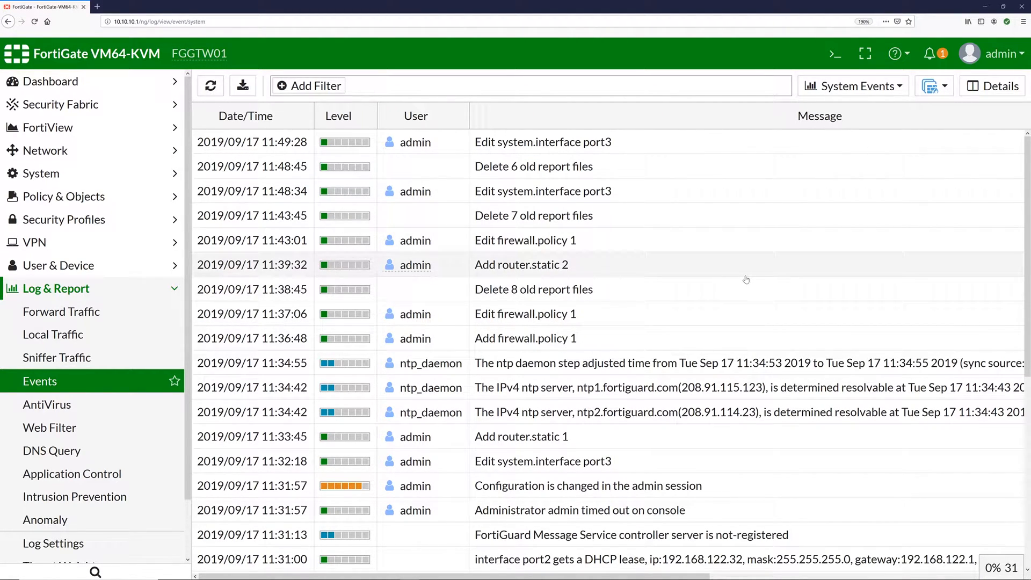
scroll(746, 279, down, 5)
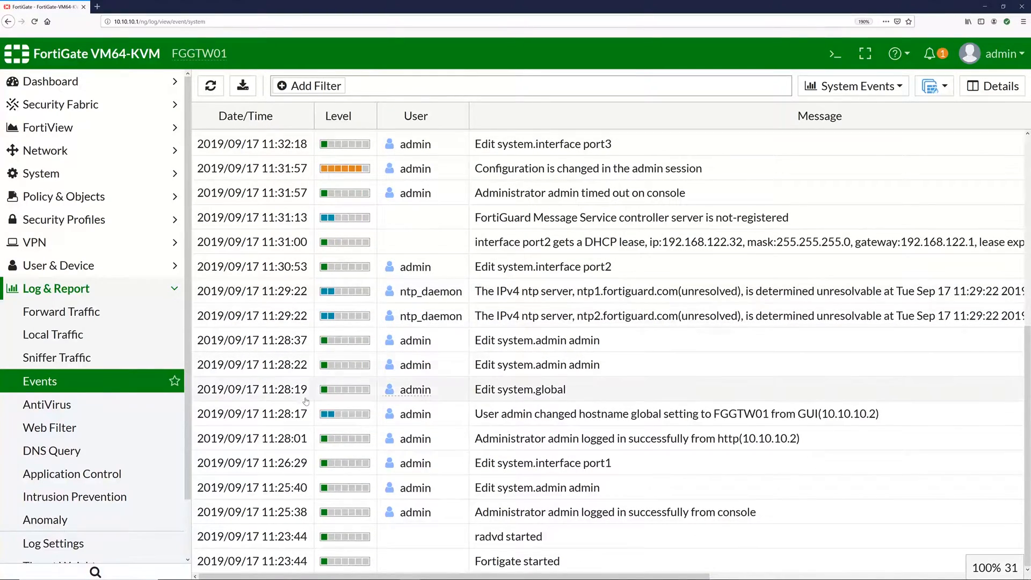
click(98, 411)
click(69, 427)
click(71, 453)
click(78, 478)
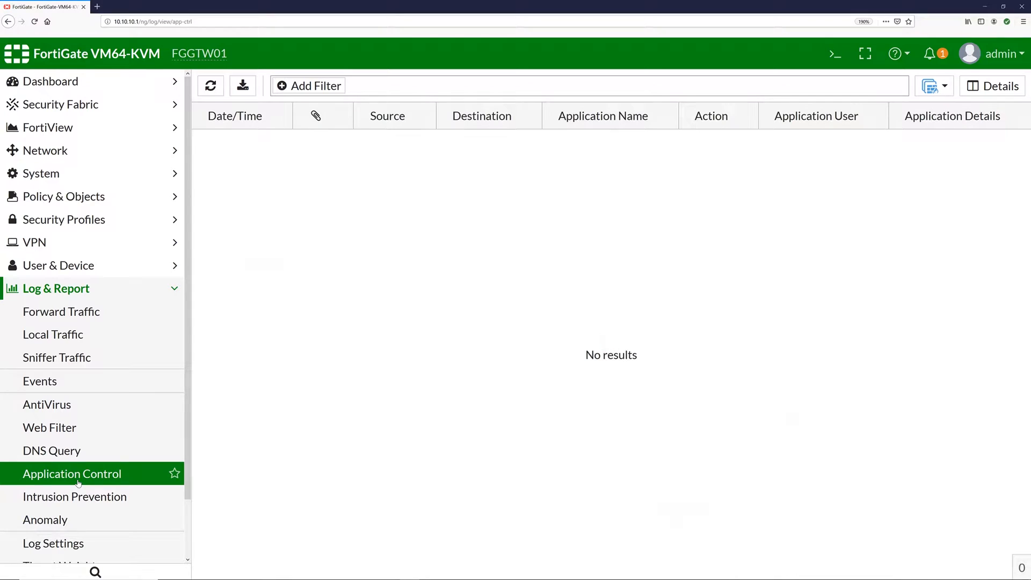
- Check the Intrusion Prevention and empty Anomaly logs, Log Settings, Threat Weight and Email Alert Settings
click(76, 500)
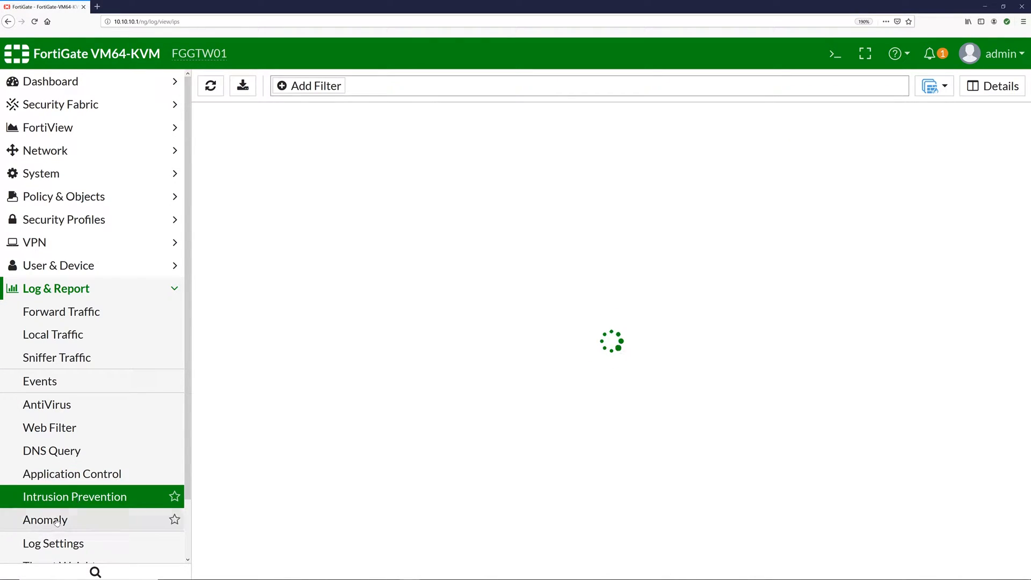
click(55, 522)
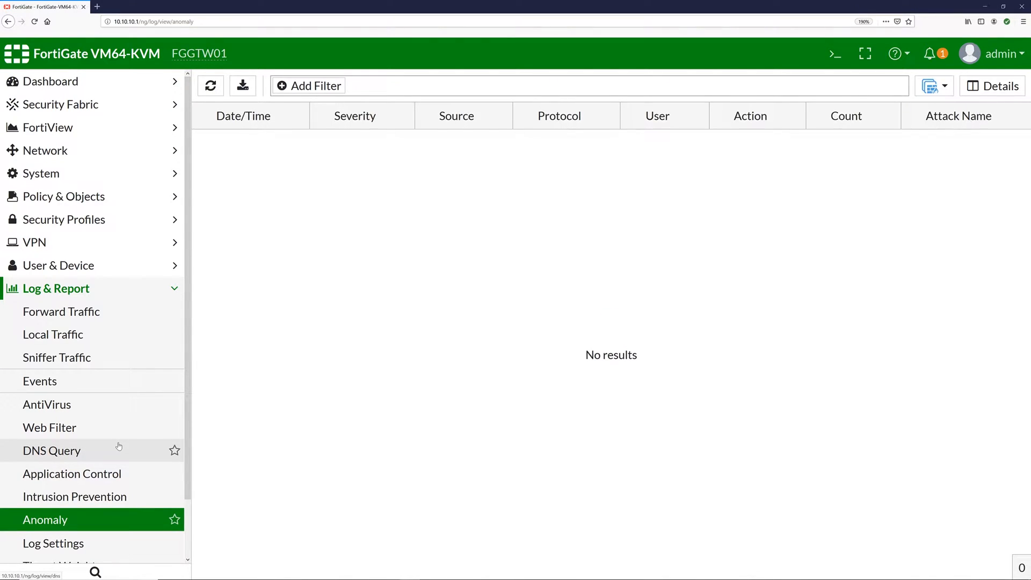
scroll(123, 429, down, 2)
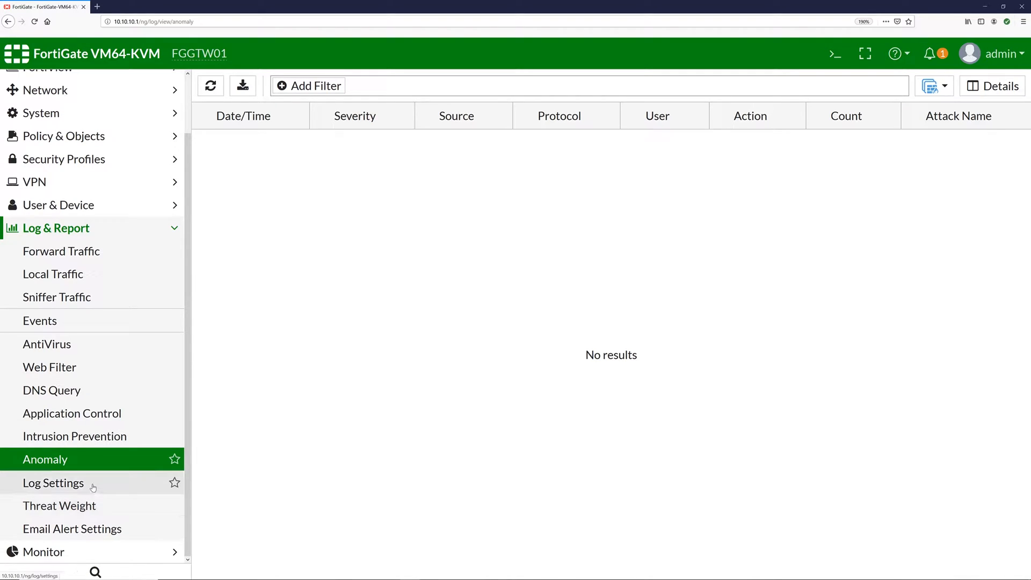
click(93, 487)
scroll(528, 391, down, 5)
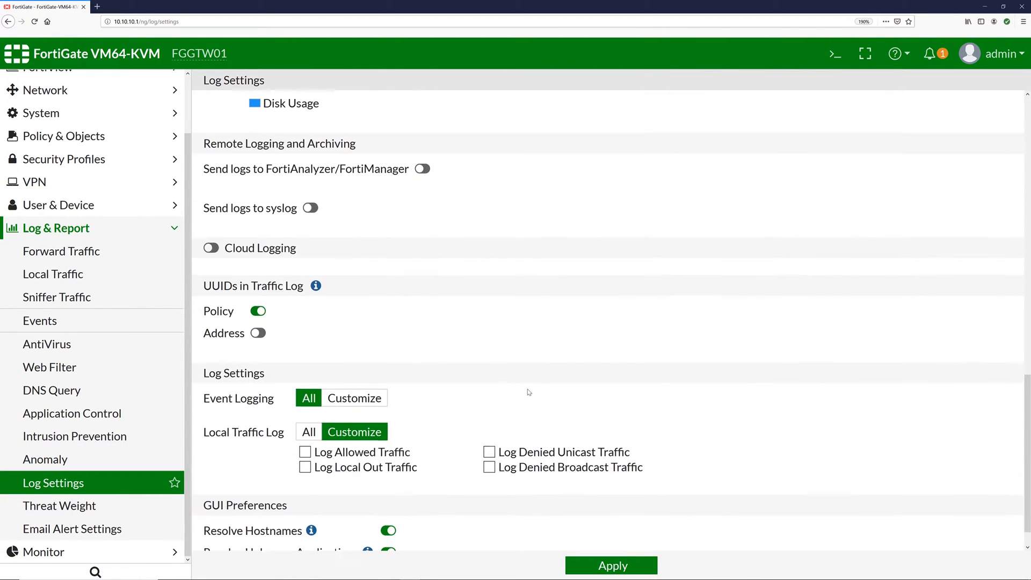
scroll(539, 324, up, 6)
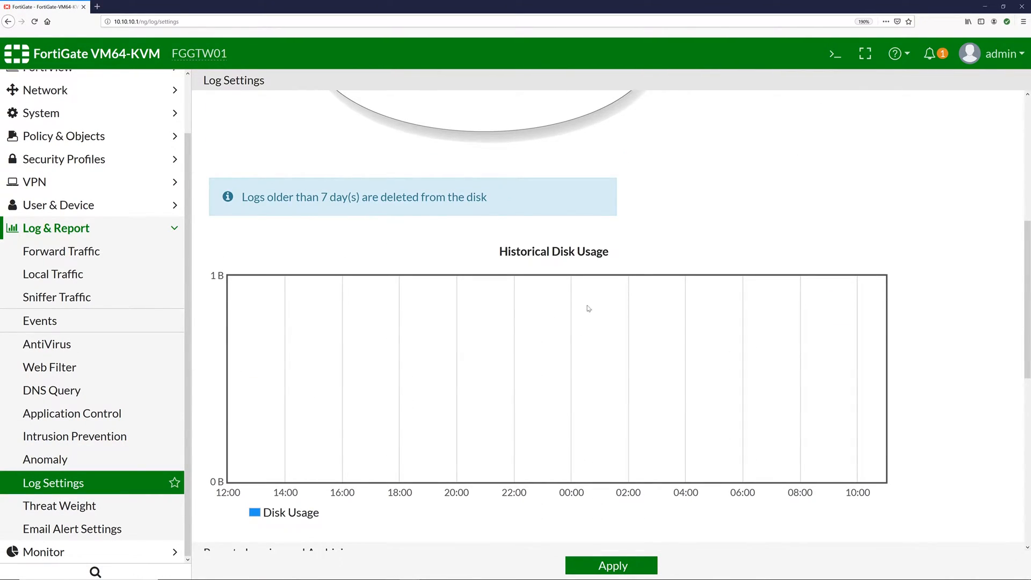
click(62, 508)
click(83, 530)
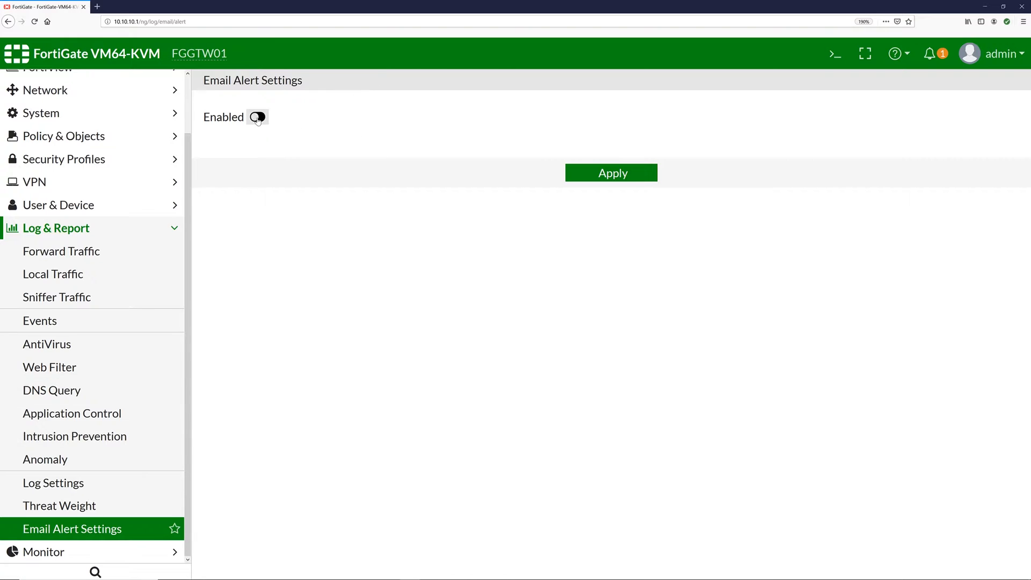
click(127, 553)
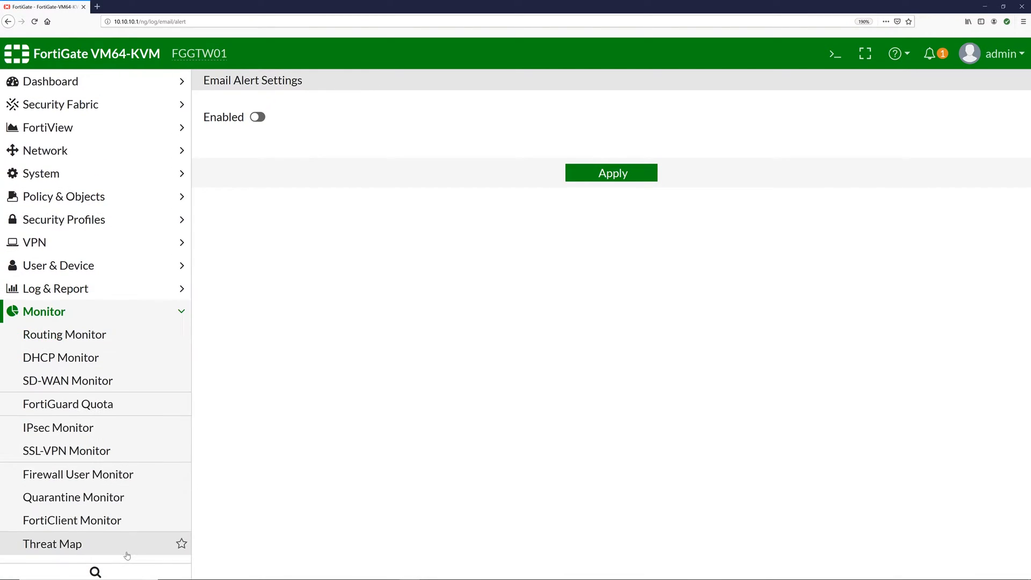
- In the Routing Monitor, open and close a Route Lookup for the 10.10.1.0/24 route
click(81, 333)
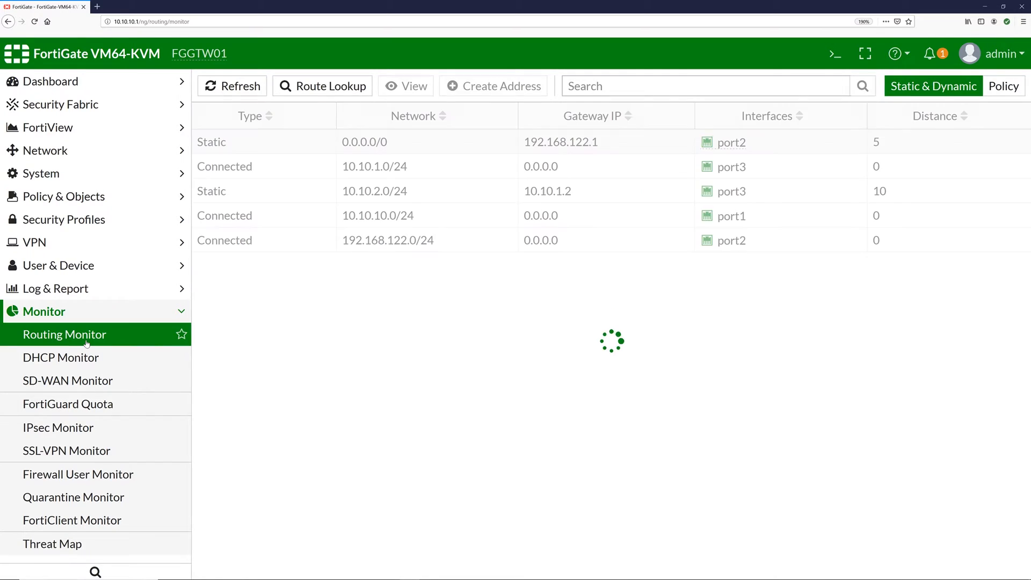
double_click(291, 172)
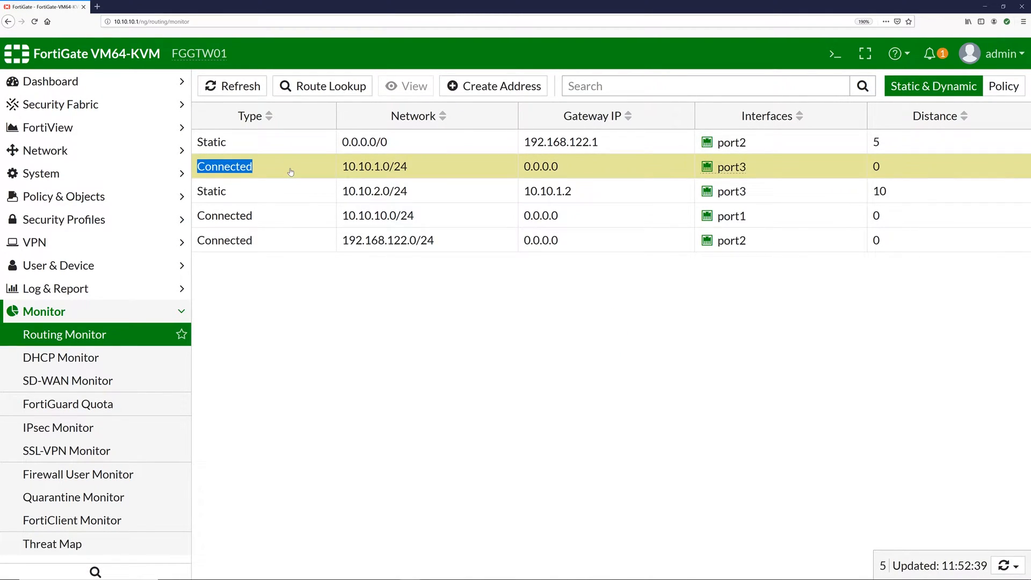
right_click(388, 168)
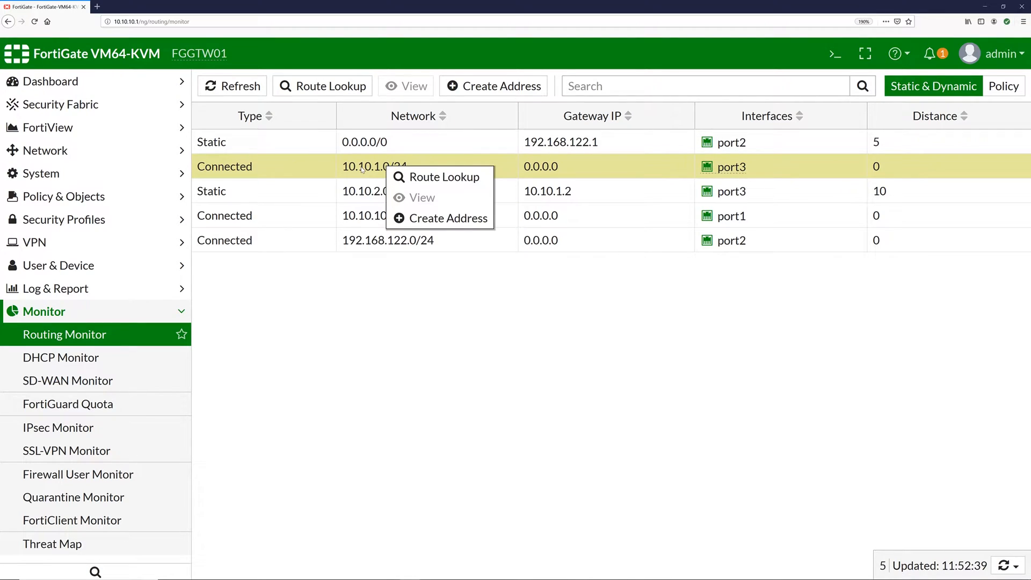
click(426, 176)
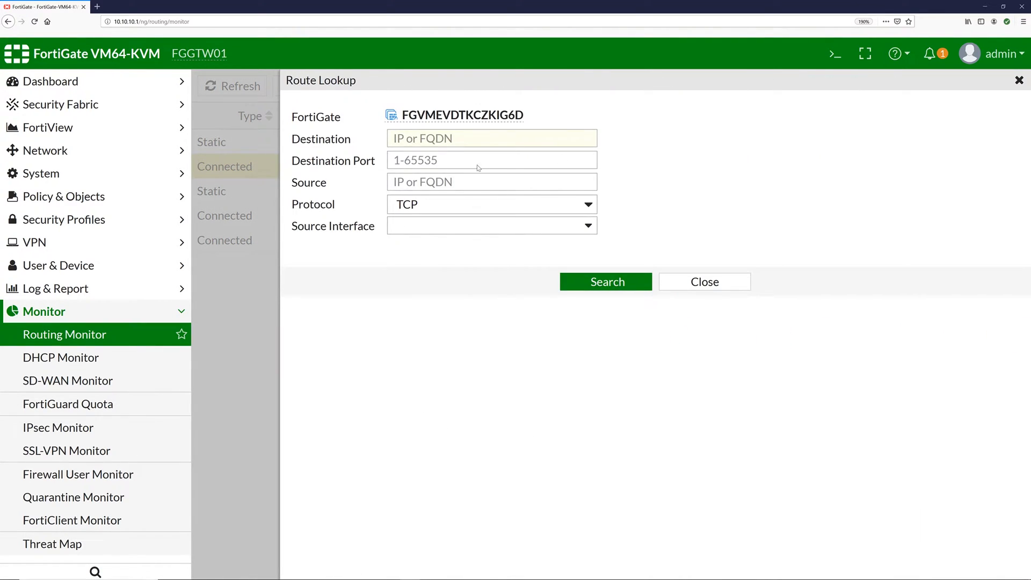
click(703, 276)
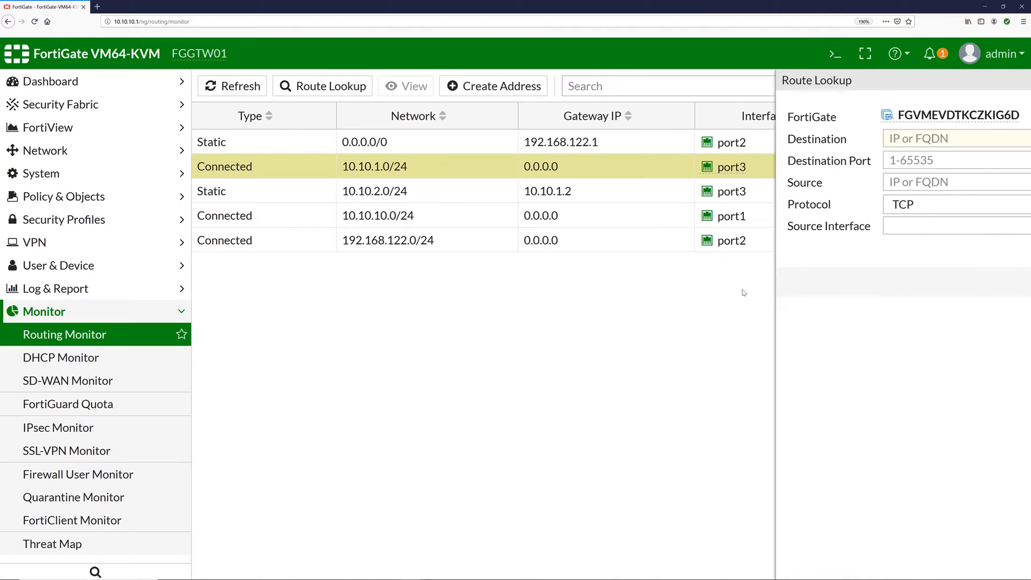
- Check the DHCP Monitor, Threat Map and the empty Firewall User Monitor
click(35, 362)
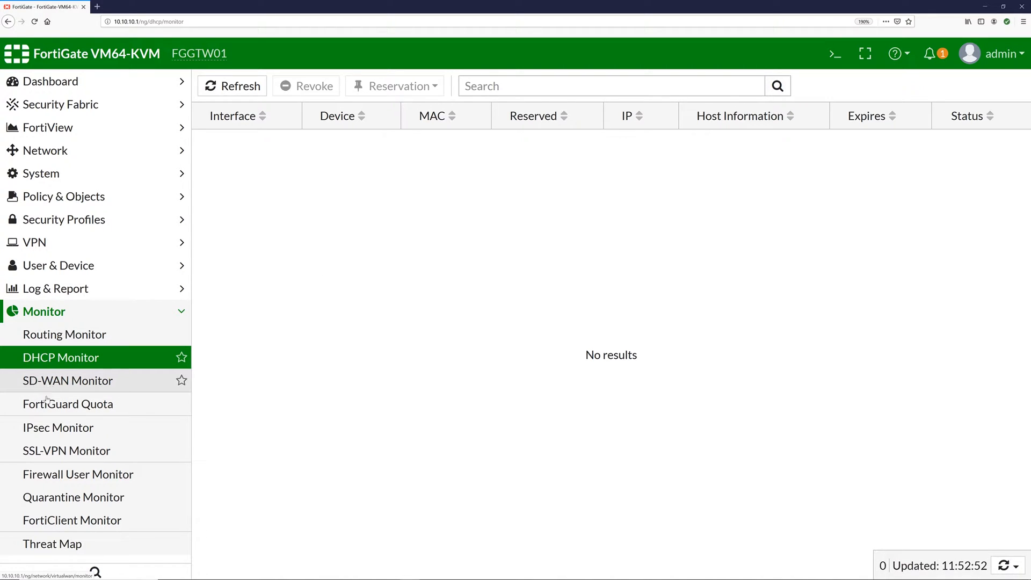
click(78, 543)
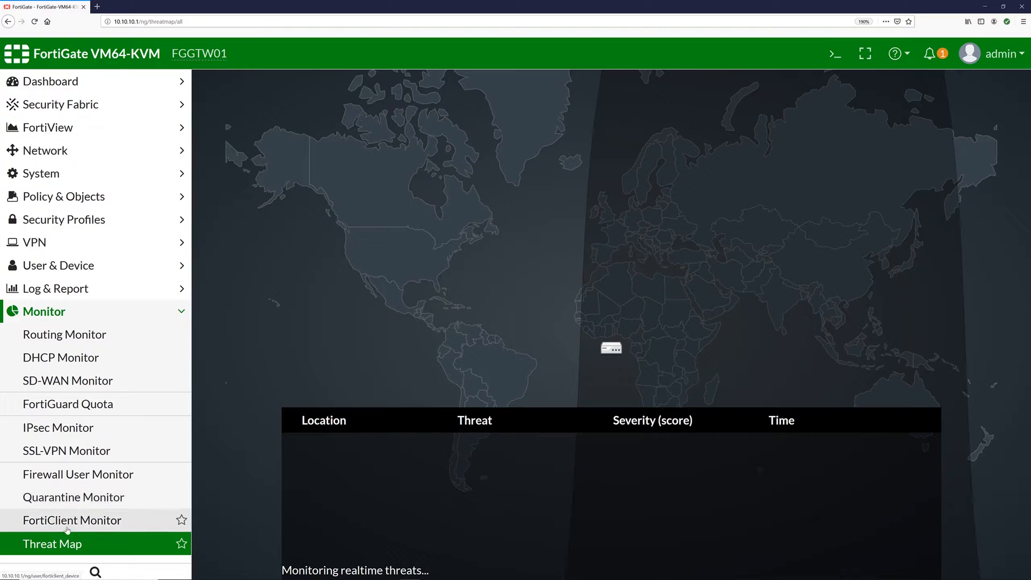
click(86, 482)
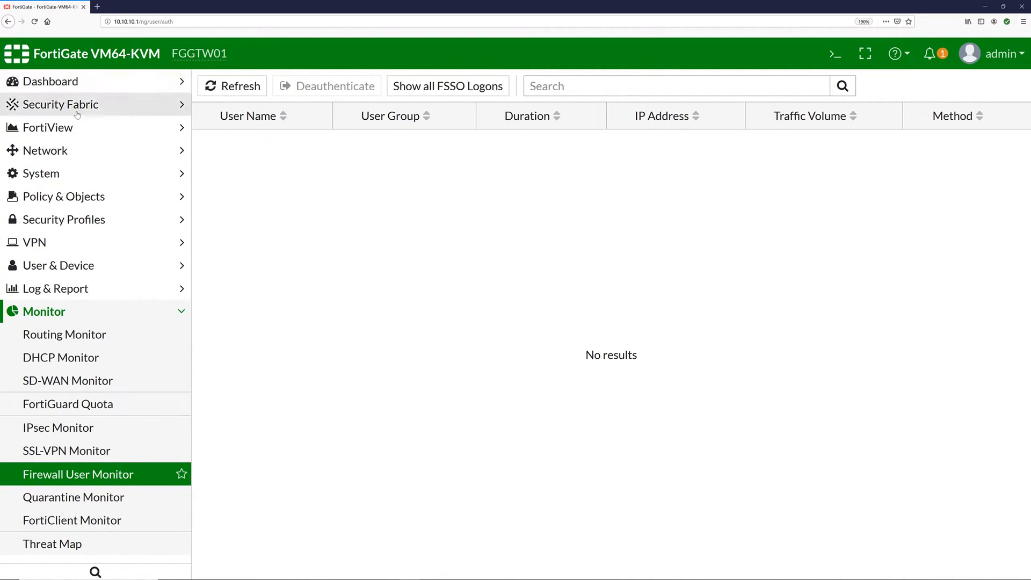
click(73, 128)
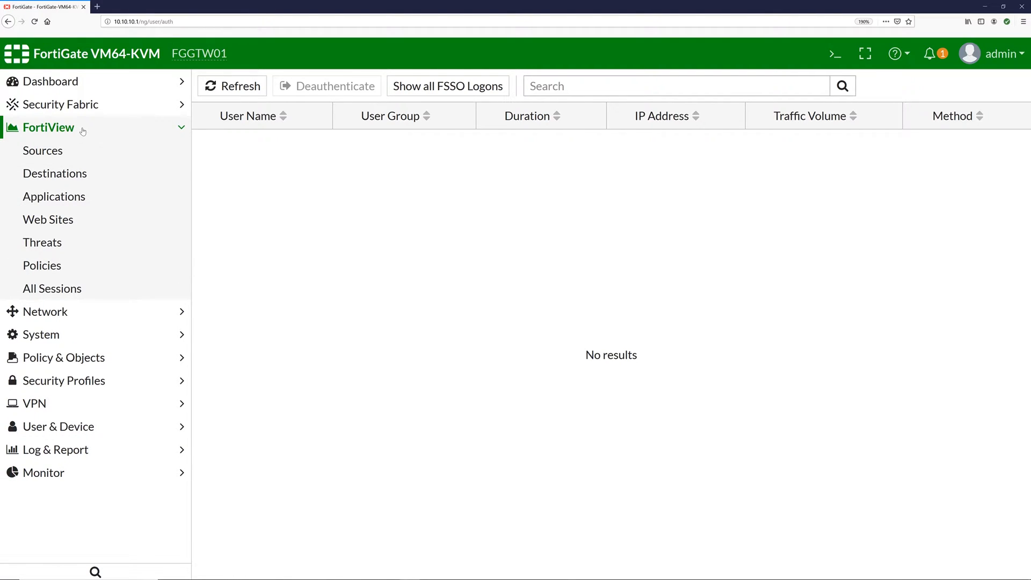
- Browse FortiView Sources (10.10.2.4), Destinations (192.168.122.1 UDP/53), Applications and Web Sites
click(46, 155)
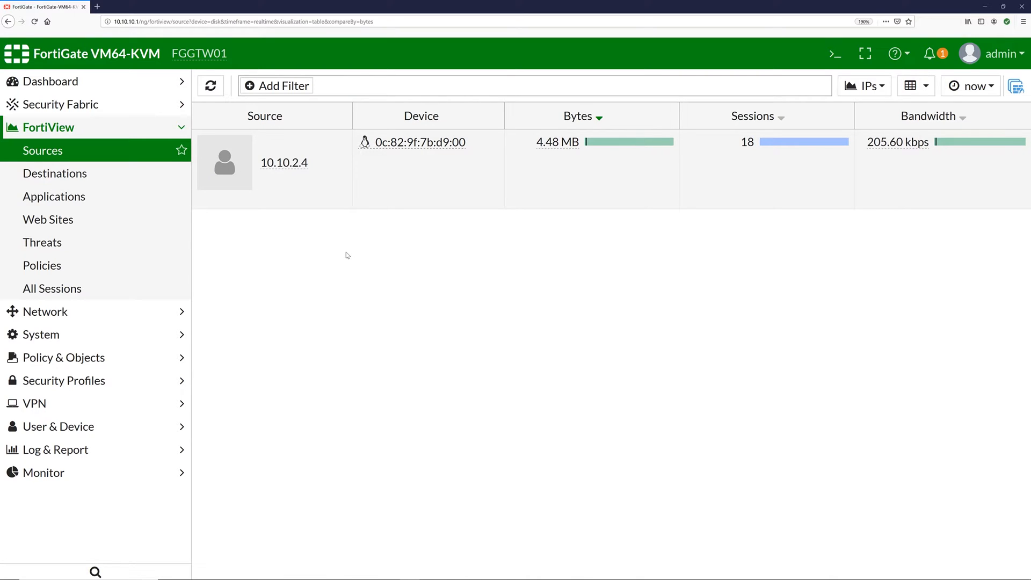
click(294, 168)
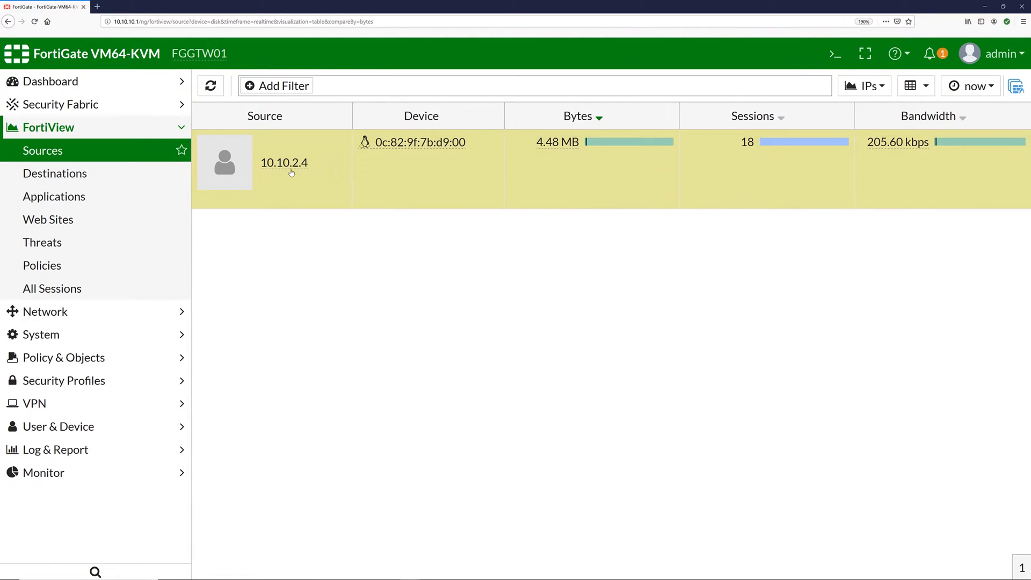
mouse_move(282, 171)
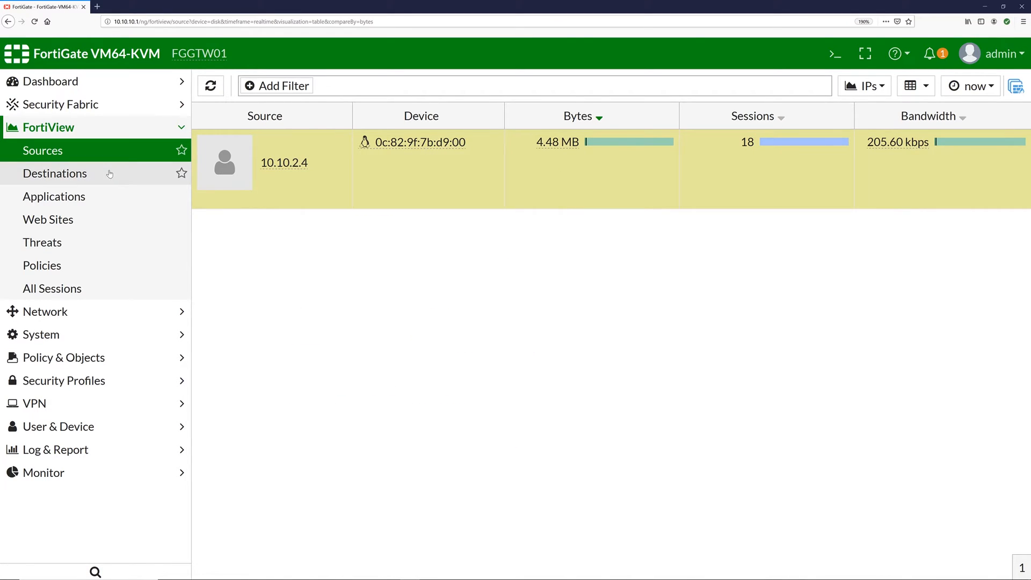
click(86, 174)
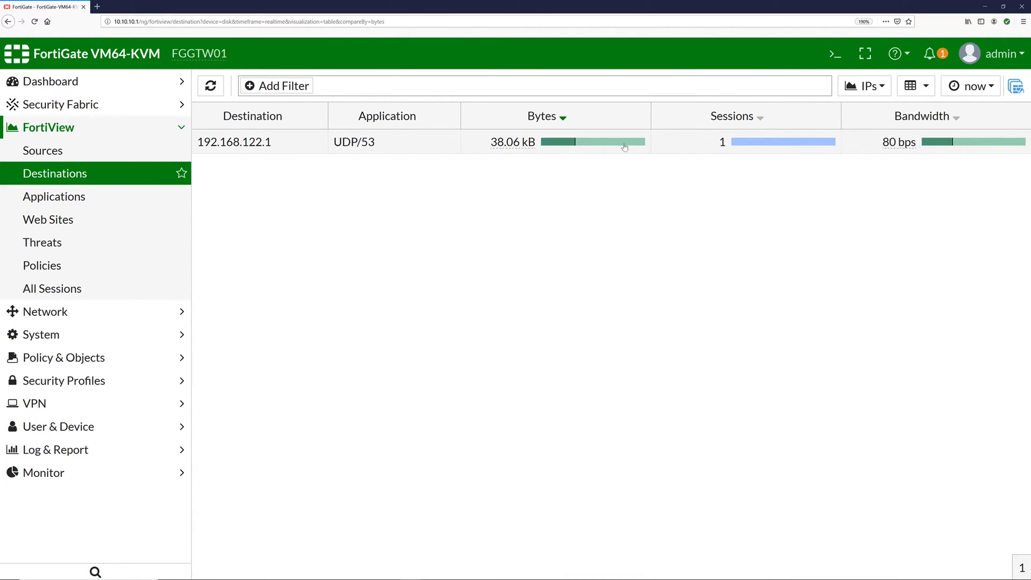
click(45, 198)
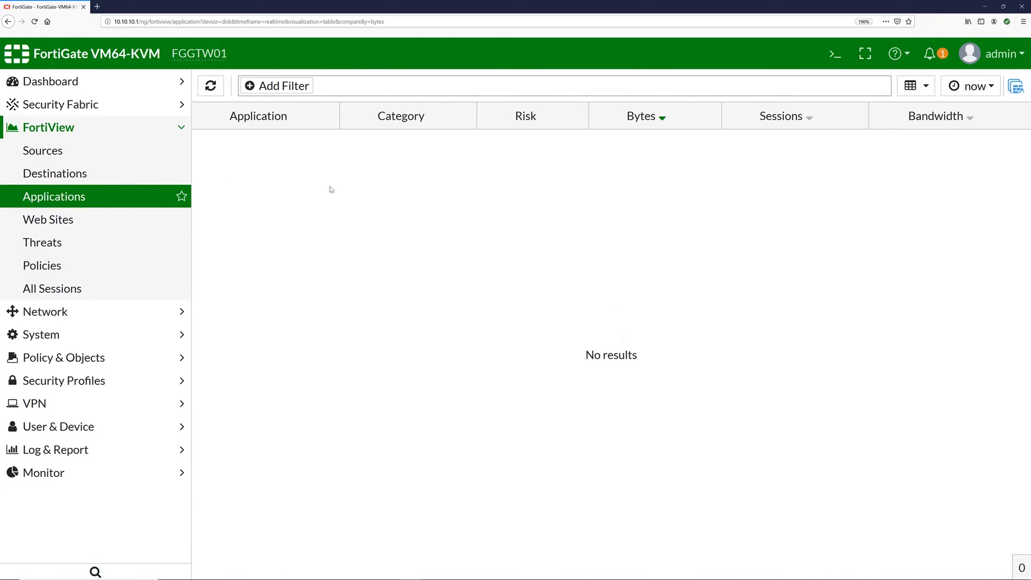
click(85, 227)
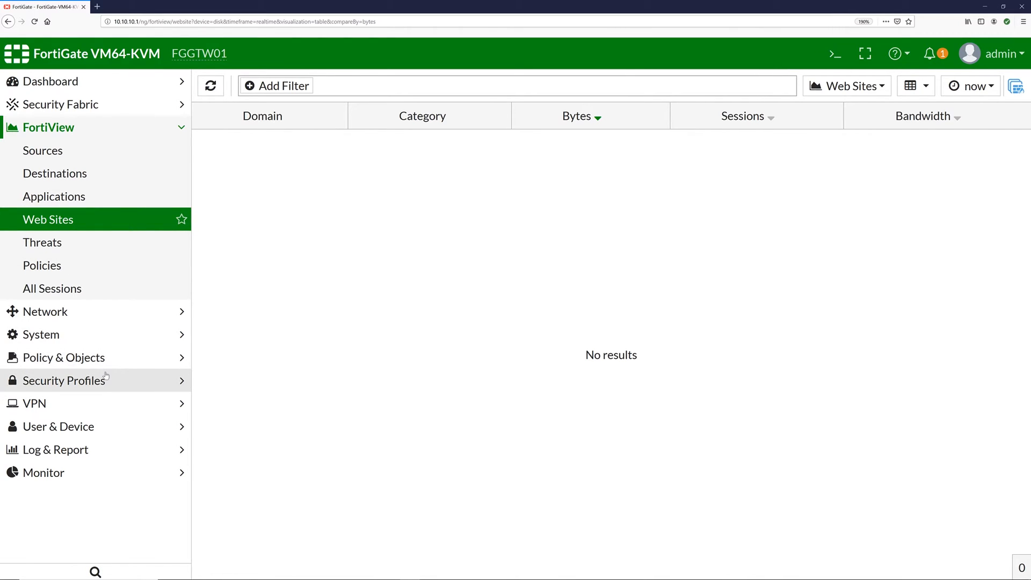
- Check FortiView Threats, Policies (5.54 MB via Allow_Web_To_Trust2) and All Sessions, then return to Dashboard Status
click(111, 387)
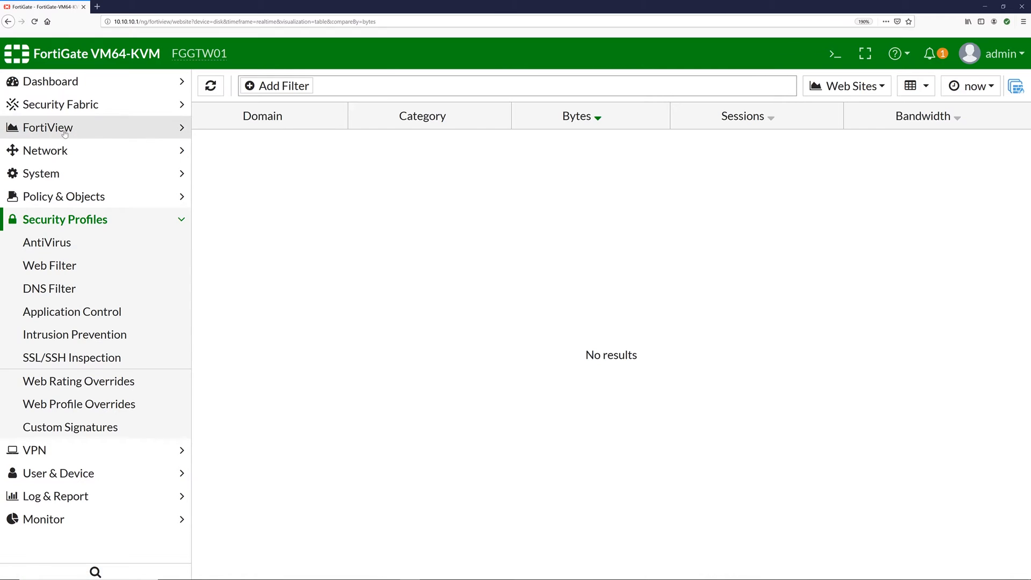
click(122, 128)
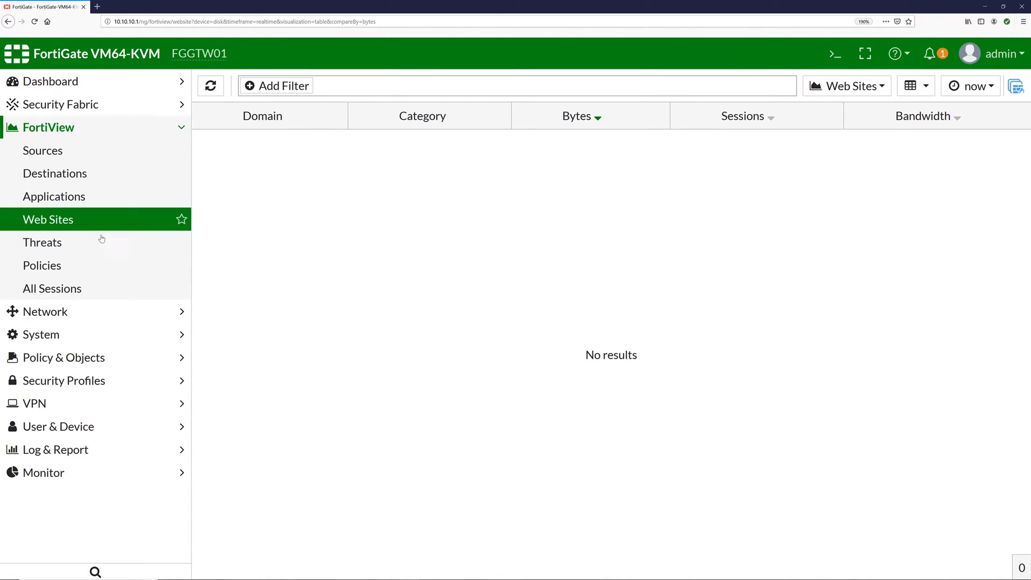
click(84, 248)
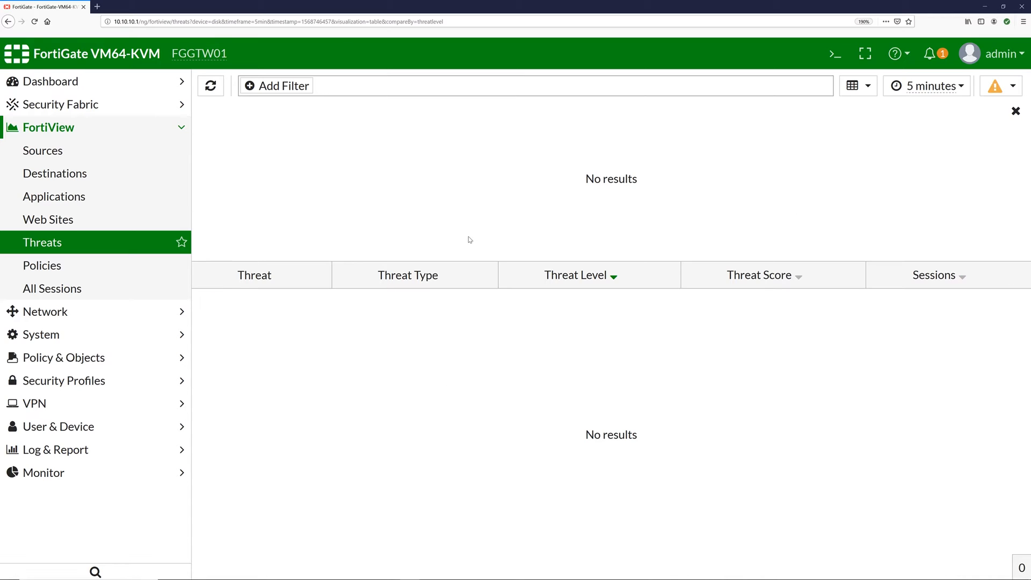
click(62, 268)
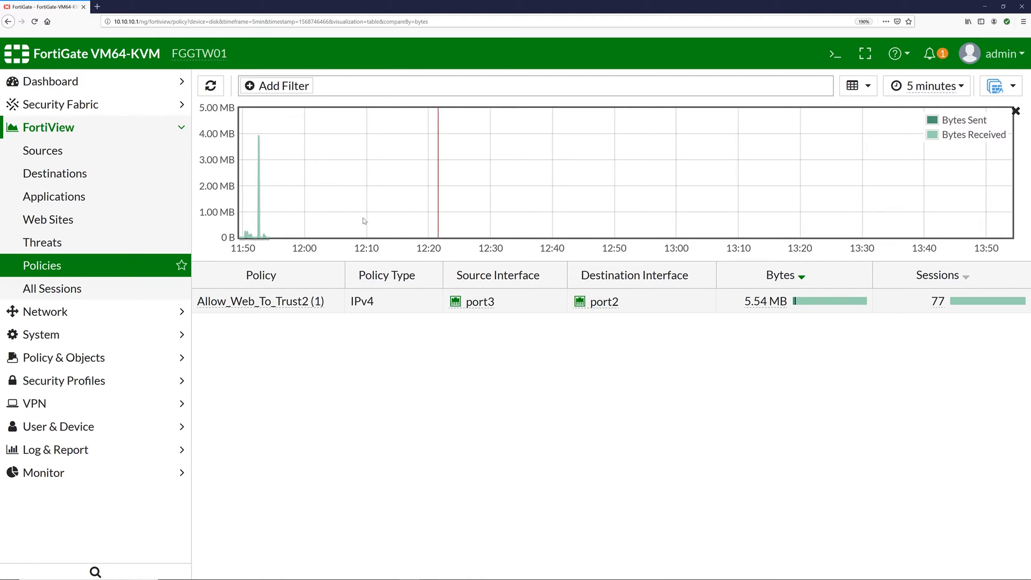
click(119, 289)
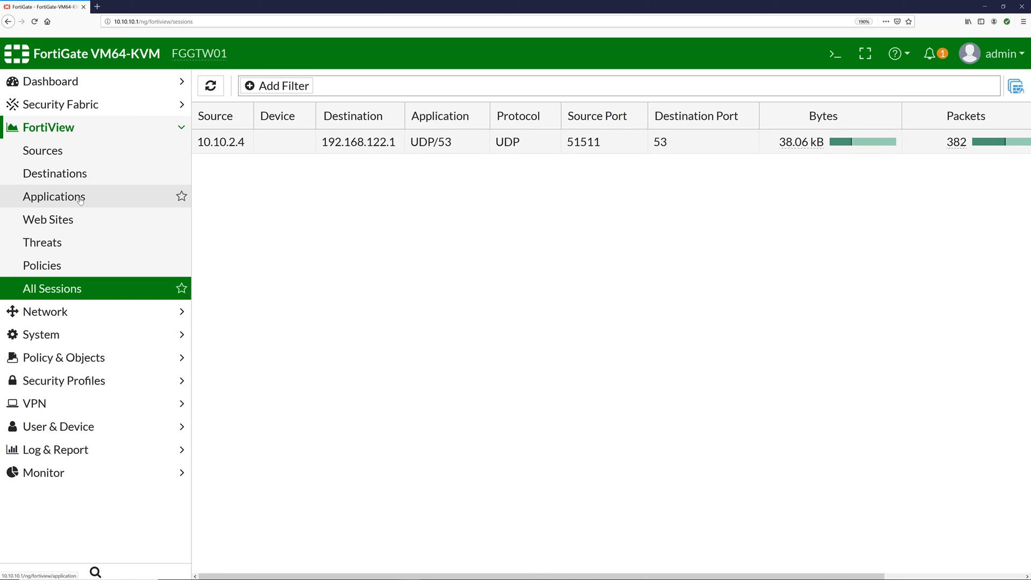
click(75, 81)
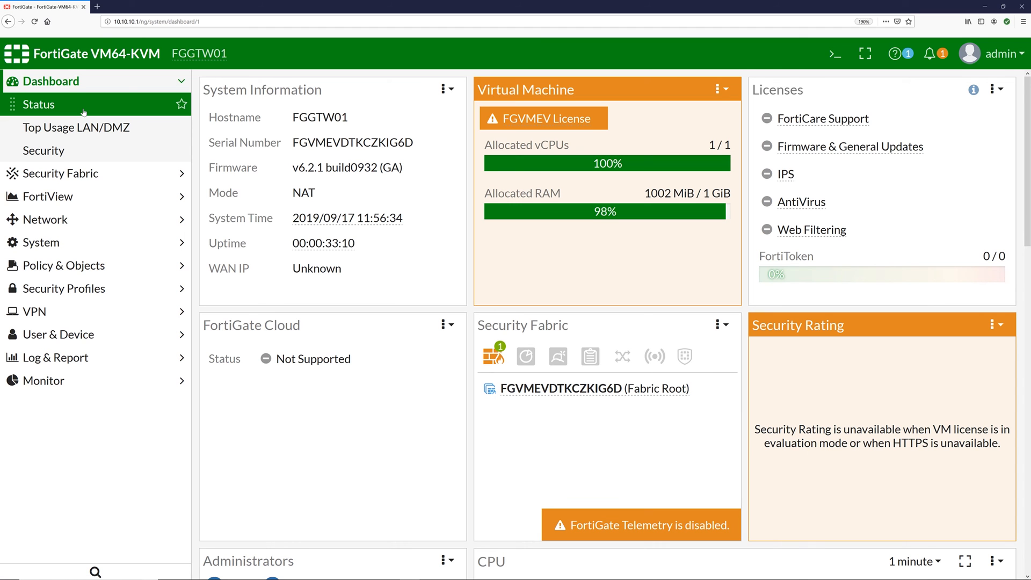